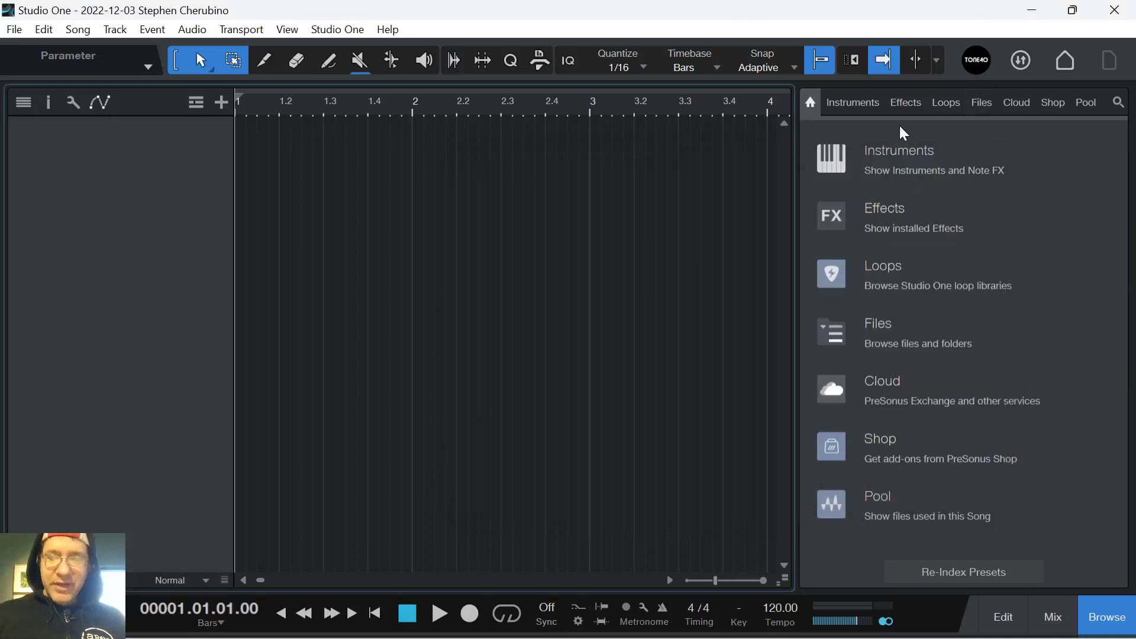
- Browse to the Loops > Guitar > Electropop > loop folder
{"action": "left_click", "coordinate": [899, 153]}
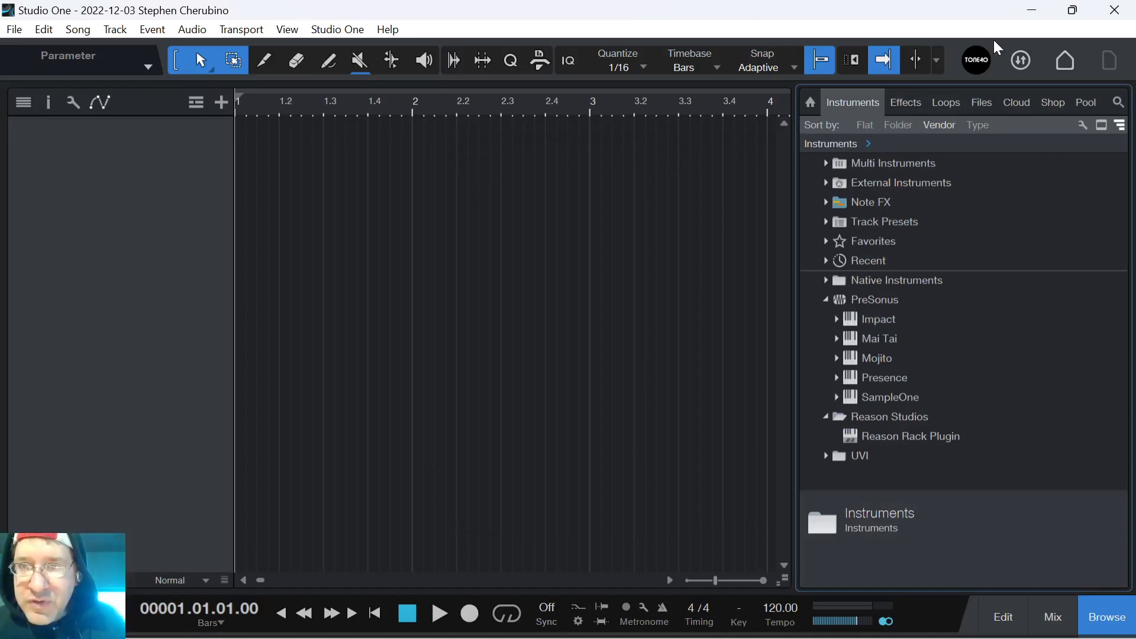
{"action": "left_click", "coordinate": [942, 110]}
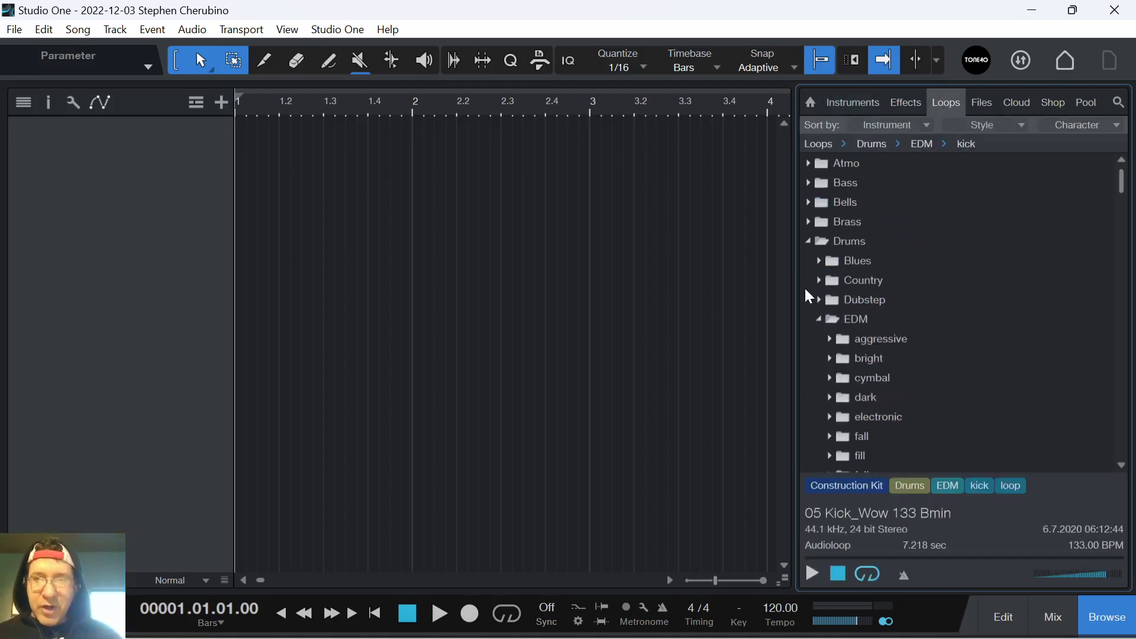
{"action": "left_click", "coordinate": [813, 242]}
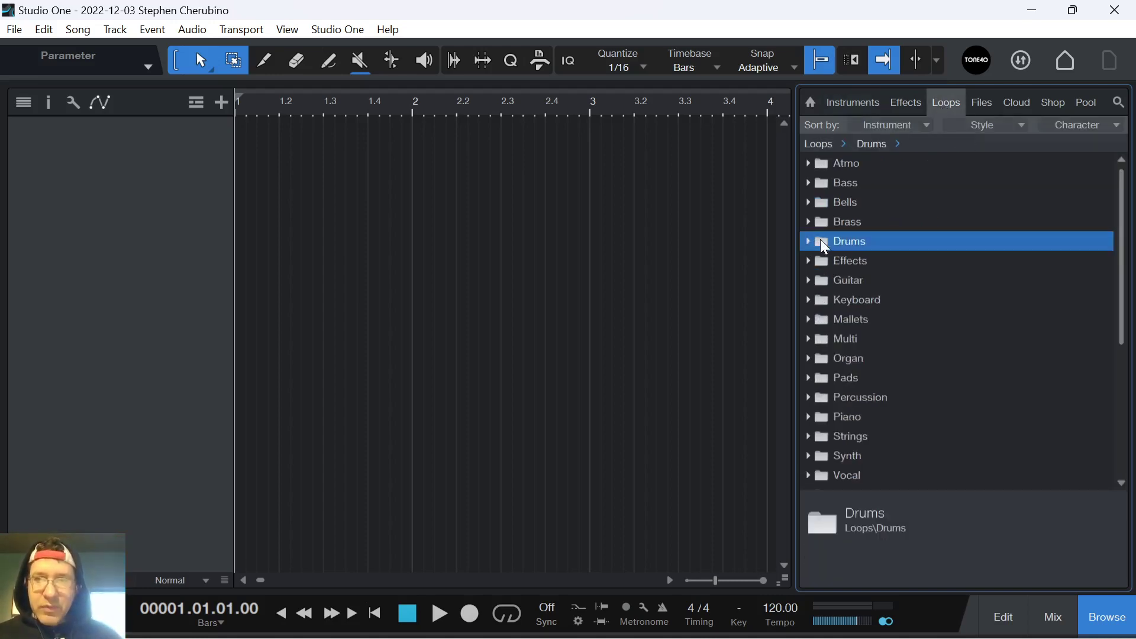
{"action": "left_click", "coordinate": [816, 279]}
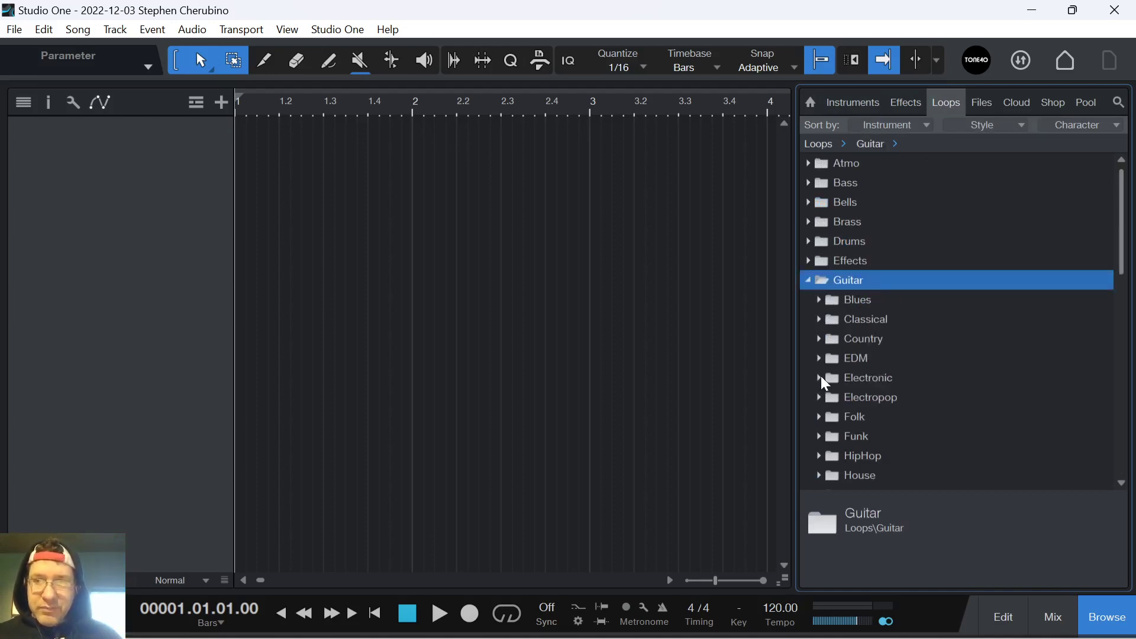
{"action": "left_click", "coordinate": [852, 396]}
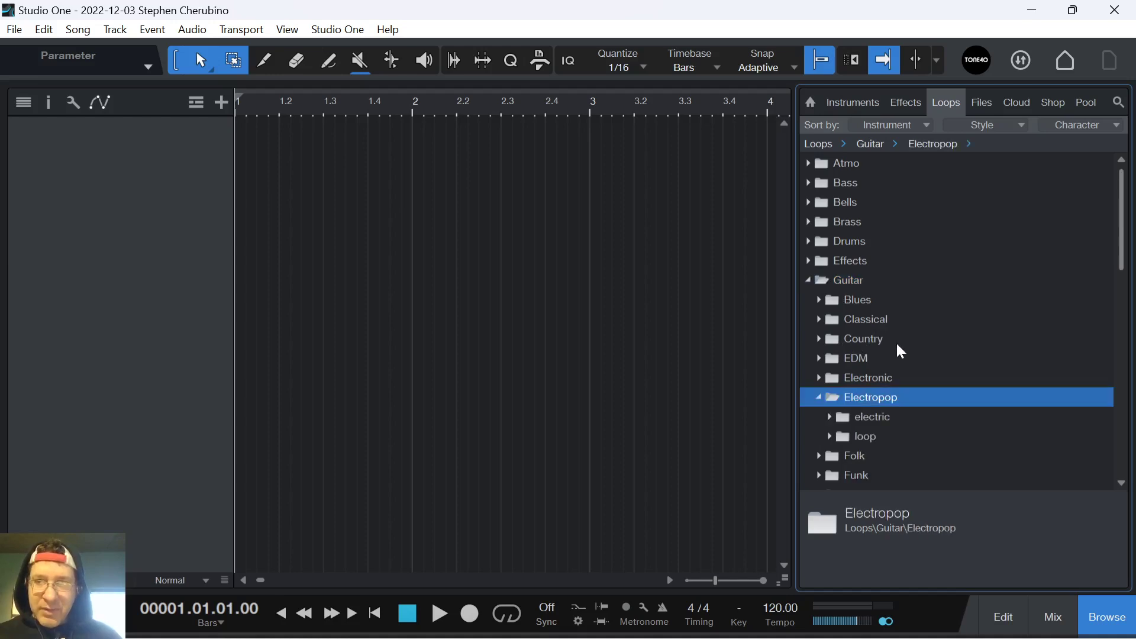
{"action": "left_click", "coordinate": [829, 398]}
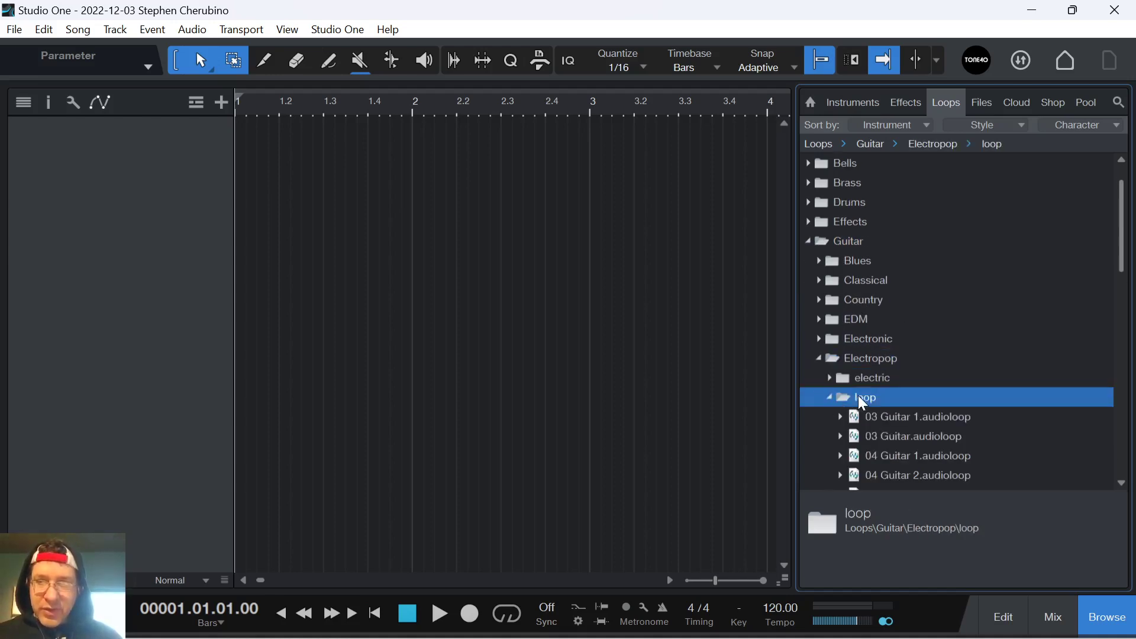
- Preview the 03 Guitar 1 loop and lower the loop preview volume
{"action": "left_click", "coordinate": [866, 416]}
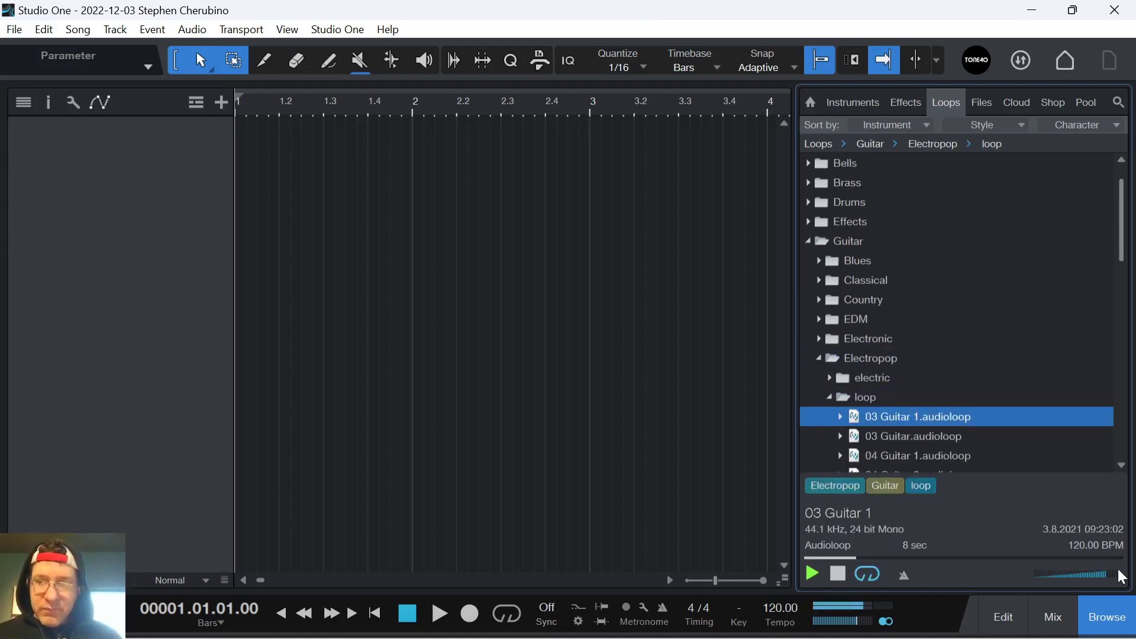
{"action": "left_click", "coordinate": [1099, 576]}
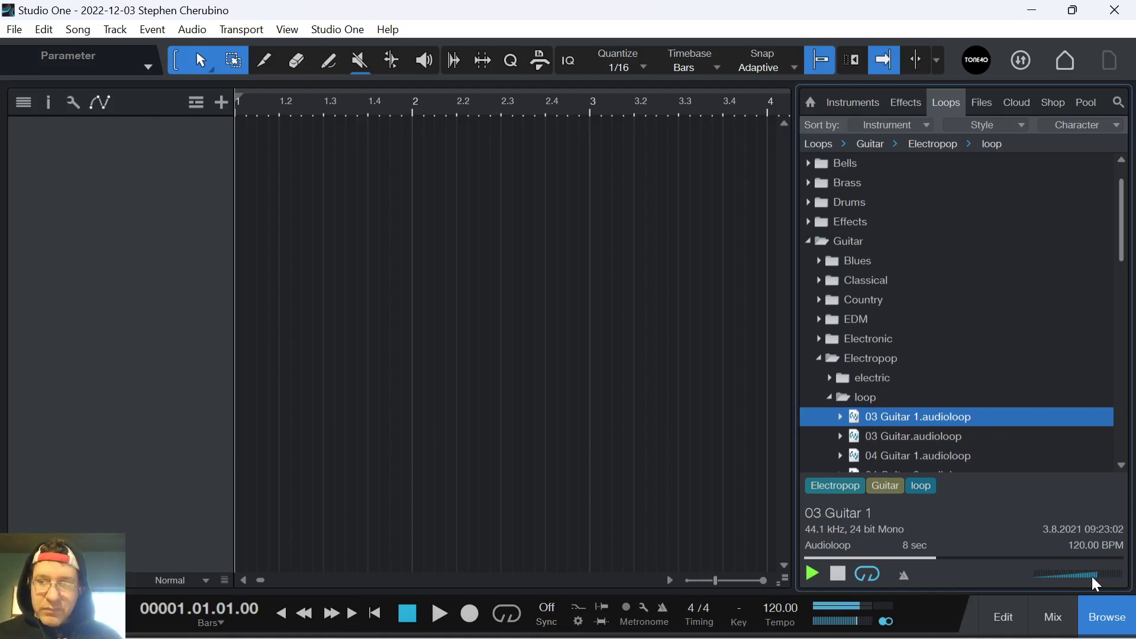
{"action": "mouse_move", "coordinate": [628, 636]}
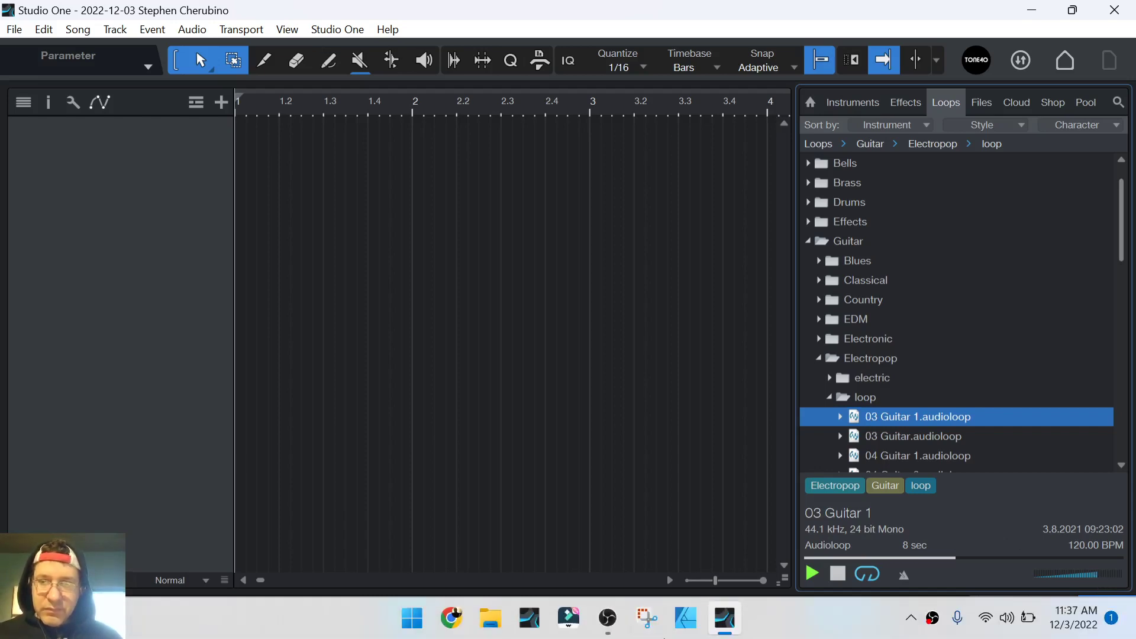
{"action": "left_click", "coordinate": [618, 621]}
{"action": "left_click", "coordinate": [620, 621]}
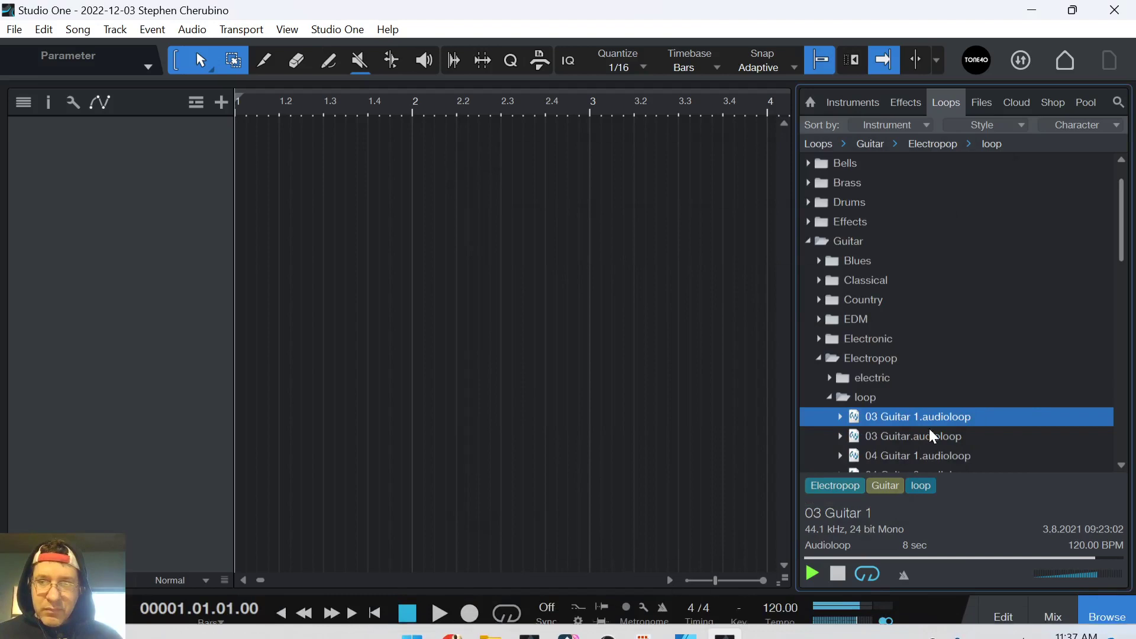
- Audition the 03, 04 and 05 guitar loops, then reselect 03 Guitar 1
{"action": "left_click", "coordinate": [899, 436]}
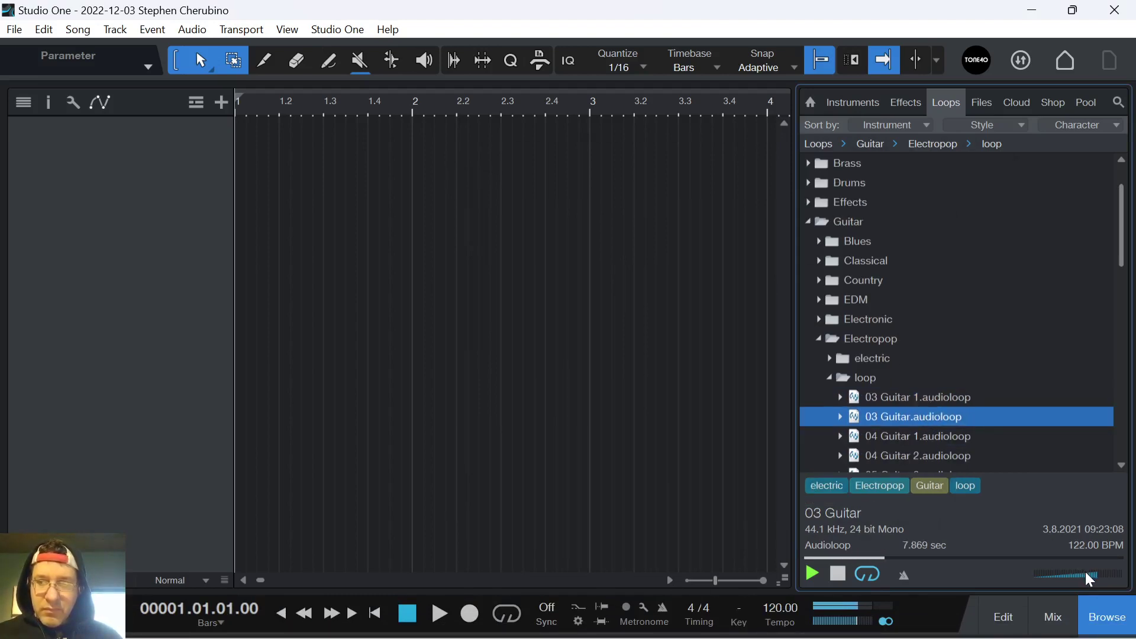
{"action": "left_click", "coordinate": [926, 438]}
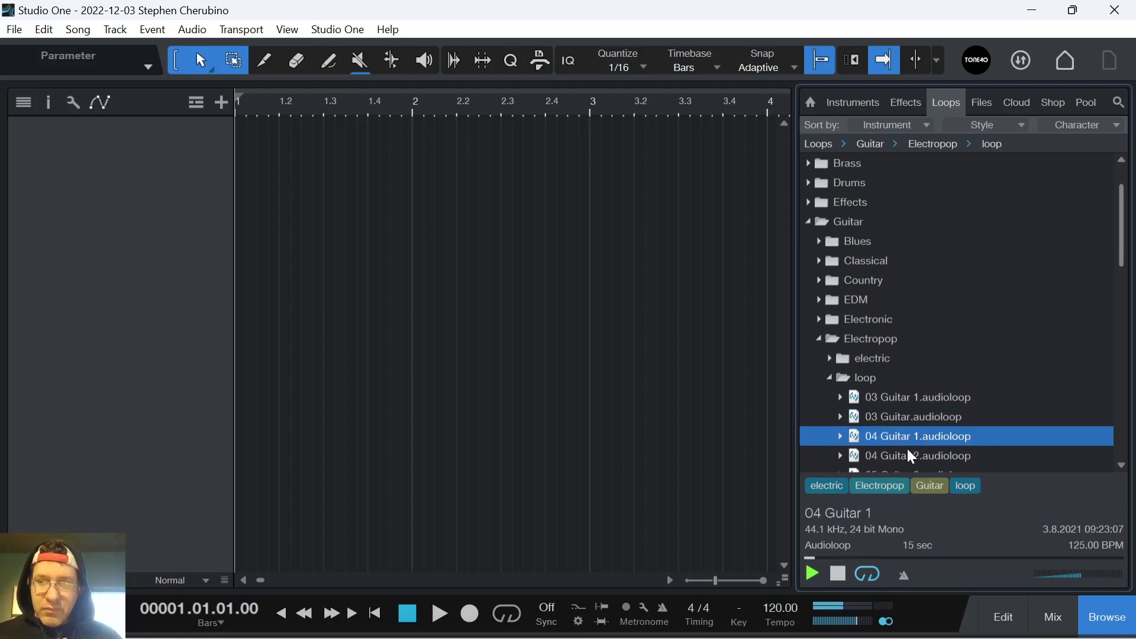
{"action": "left_click", "coordinate": [907, 438]}
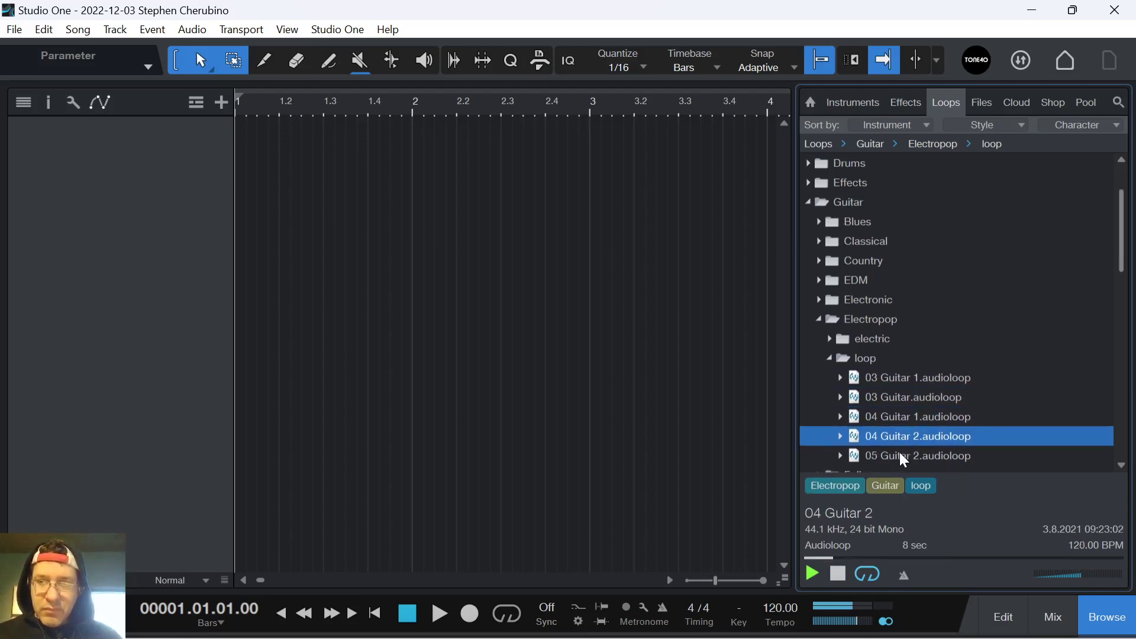
{"action": "left_click", "coordinate": [904, 453]}
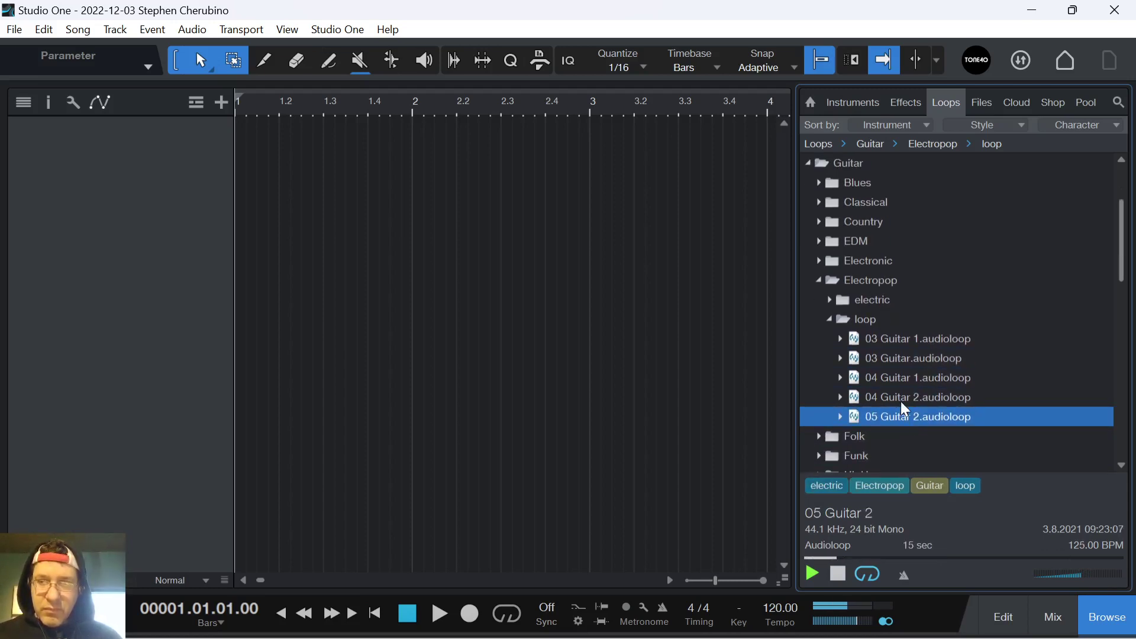
{"action": "left_click", "coordinate": [896, 338]}
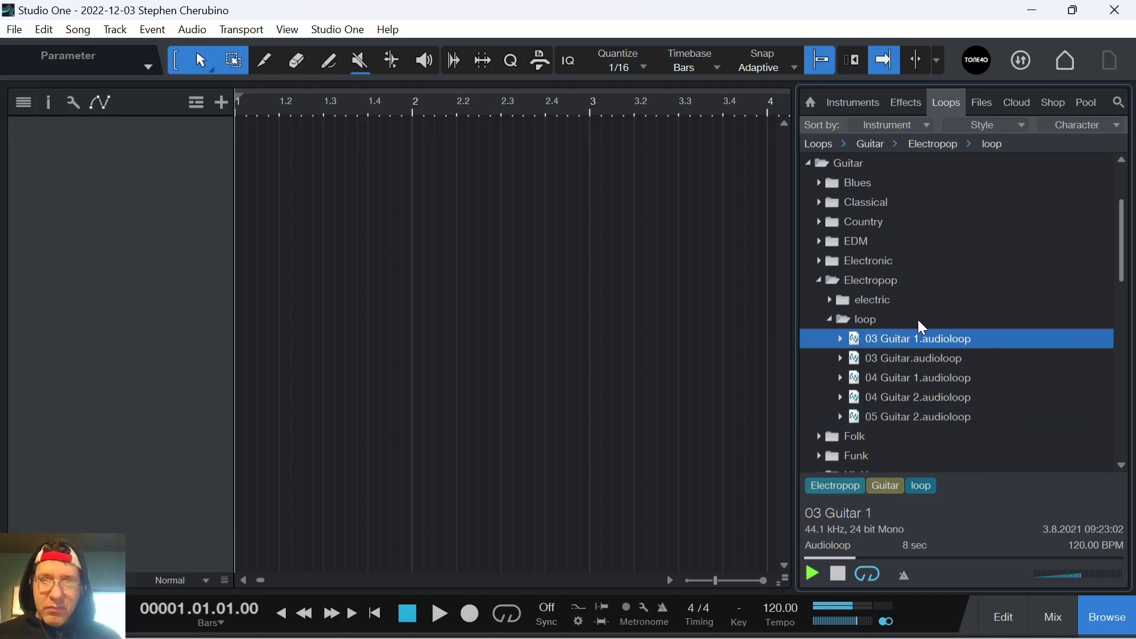
- Place 03 Guitar 1 on a new track at bar 1 and loop-play bars 1–5
{"action": "left_click_drag", "start_coordinate": [915, 339], "coordinate": [266, 148]}
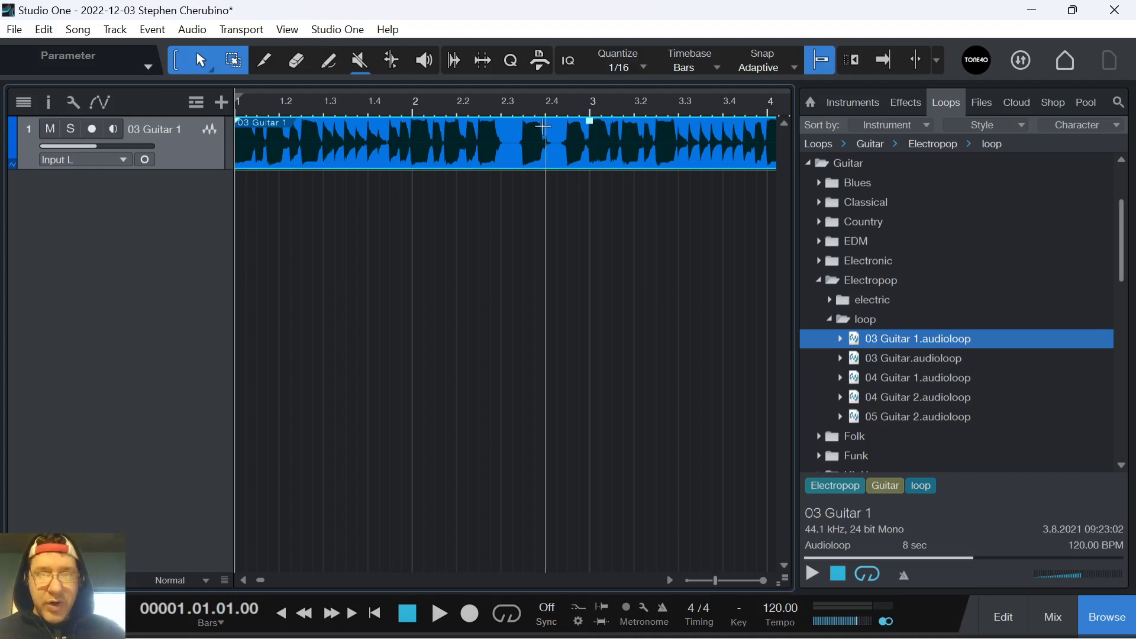
{"action": "left_click_drag", "start_coordinate": [519, 104], "coordinate": [494, 94]}
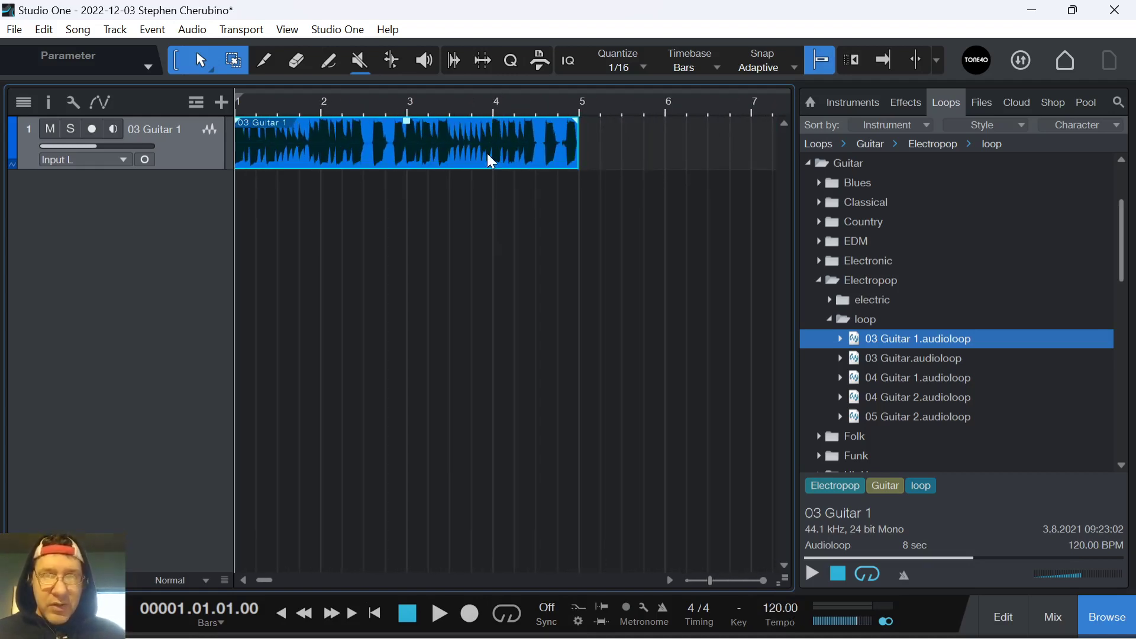
{"action": "key", "text": "p"}
{"action": "key", "text": "space"}
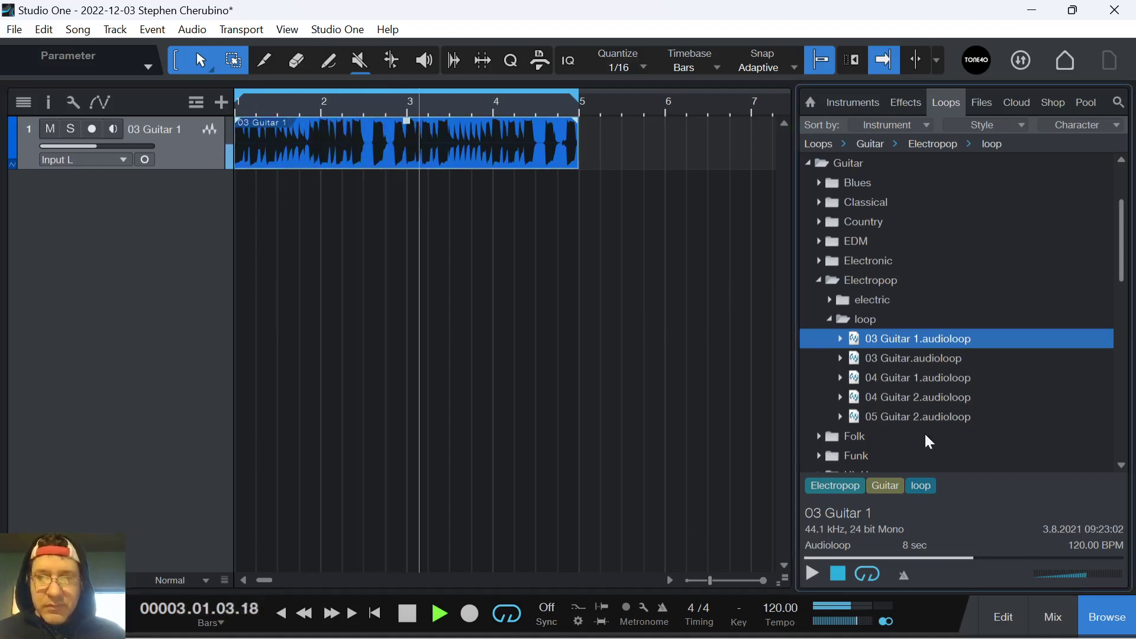
- Lower the guitar track volume to -7.9 dB and stop playback
{"action": "left_click_drag", "start_coordinate": [101, 145], "coordinate": [111, 147]}
{"action": "key", "text": "space"}
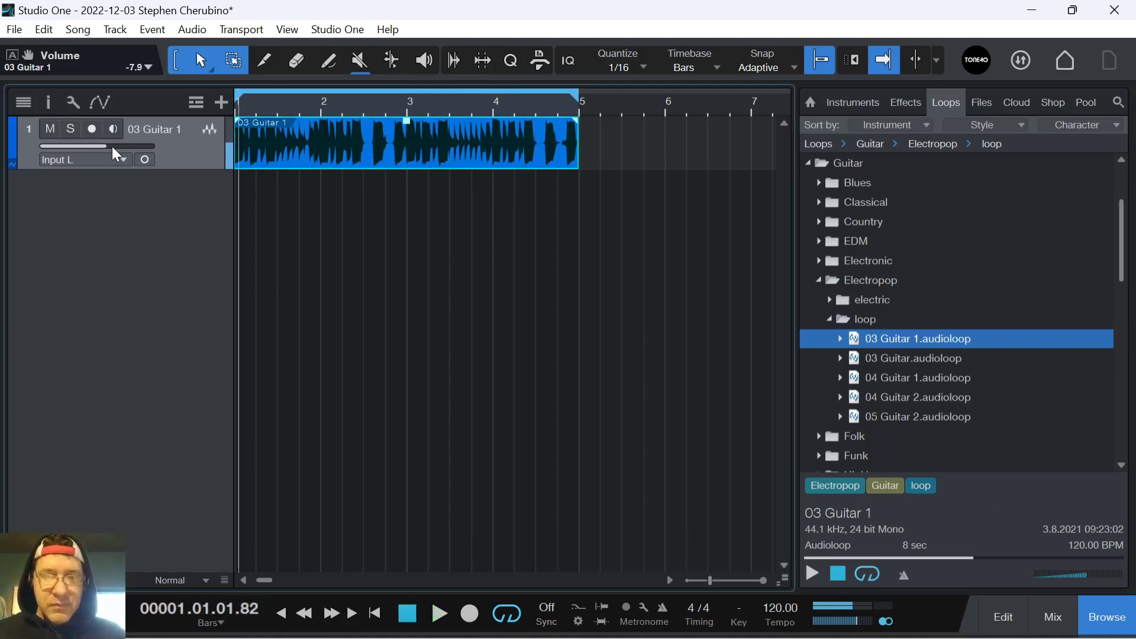
{"action": "key", "text": "XF86AudioRaiseVolume"}
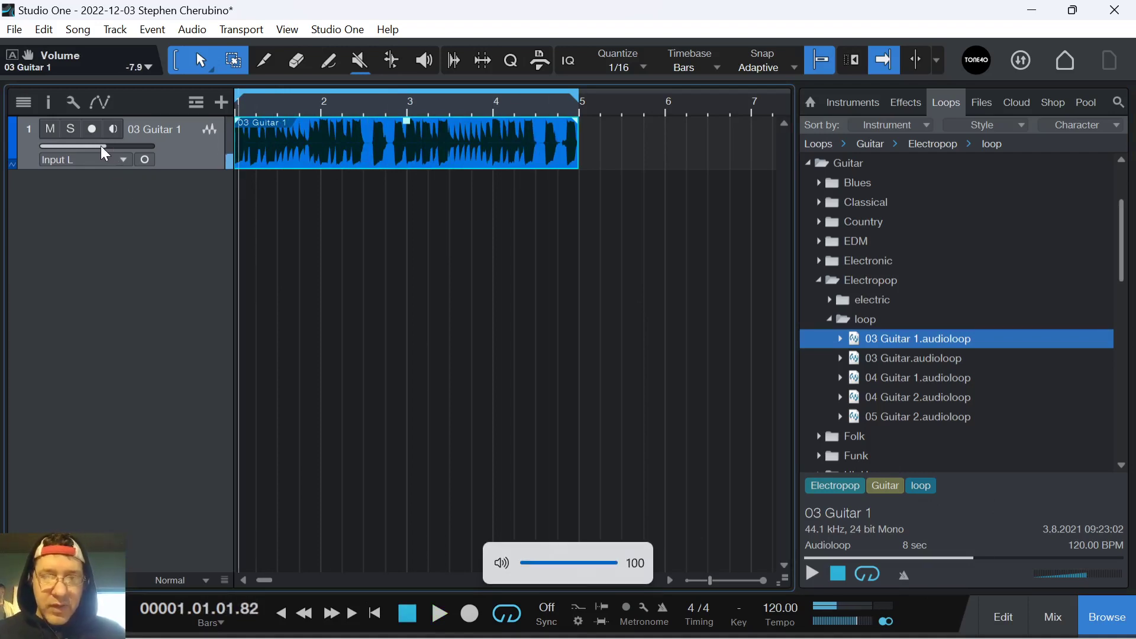
- Navigate the loop browser to Drums > Pop > full
{"action": "left_click", "coordinate": [808, 165]}
{"action": "scroll", "coordinate": [836, 201], "scroll_direction": "up", "scroll_amount": 3}
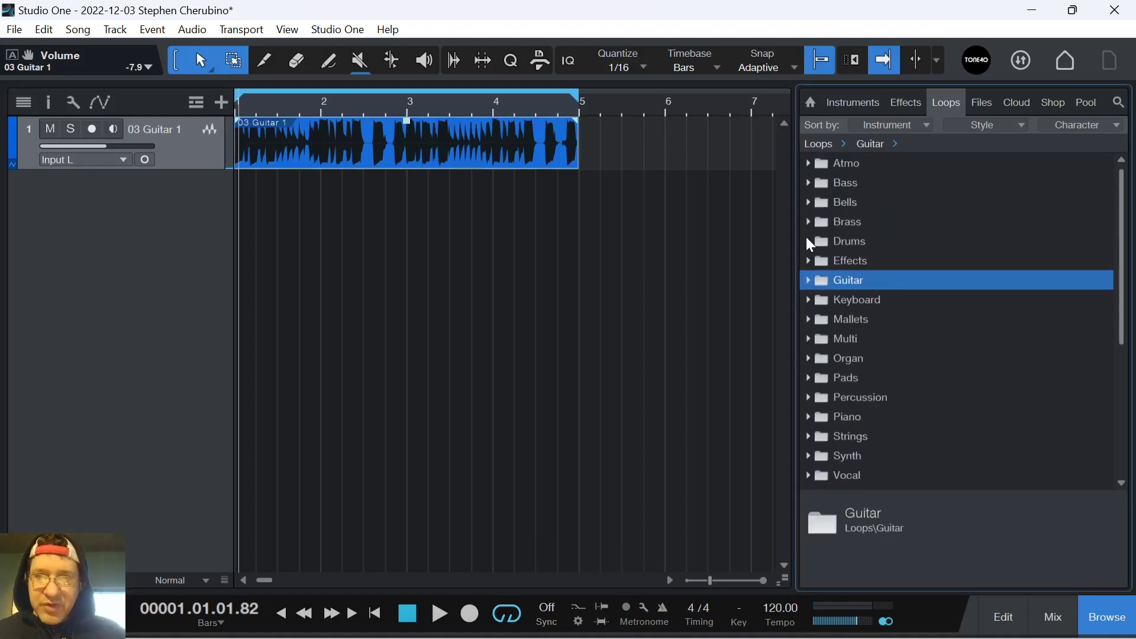
{"action": "left_click", "coordinate": [810, 243]}
{"action": "scroll", "coordinate": [827, 255], "scroll_direction": "down", "scroll_amount": 1}
{"action": "left_click", "coordinate": [824, 280]}
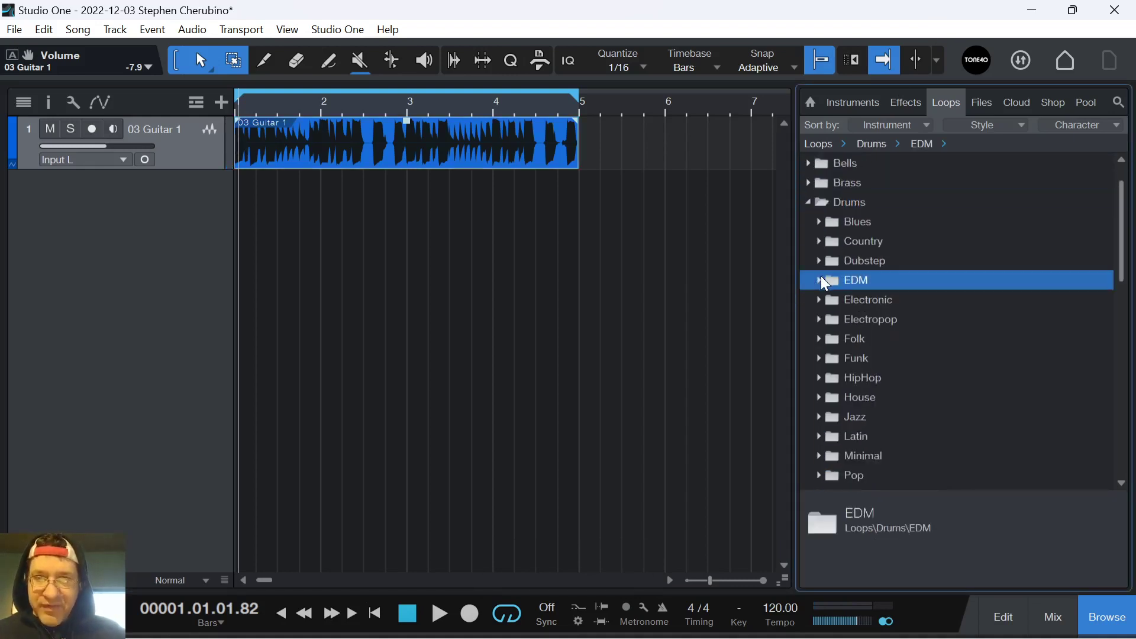
{"action": "scroll", "coordinate": [824, 281], "scroll_direction": "down", "scroll_amount": 1}
{"action": "scroll", "coordinate": [824, 284], "scroll_direction": "down", "scroll_amount": 2}
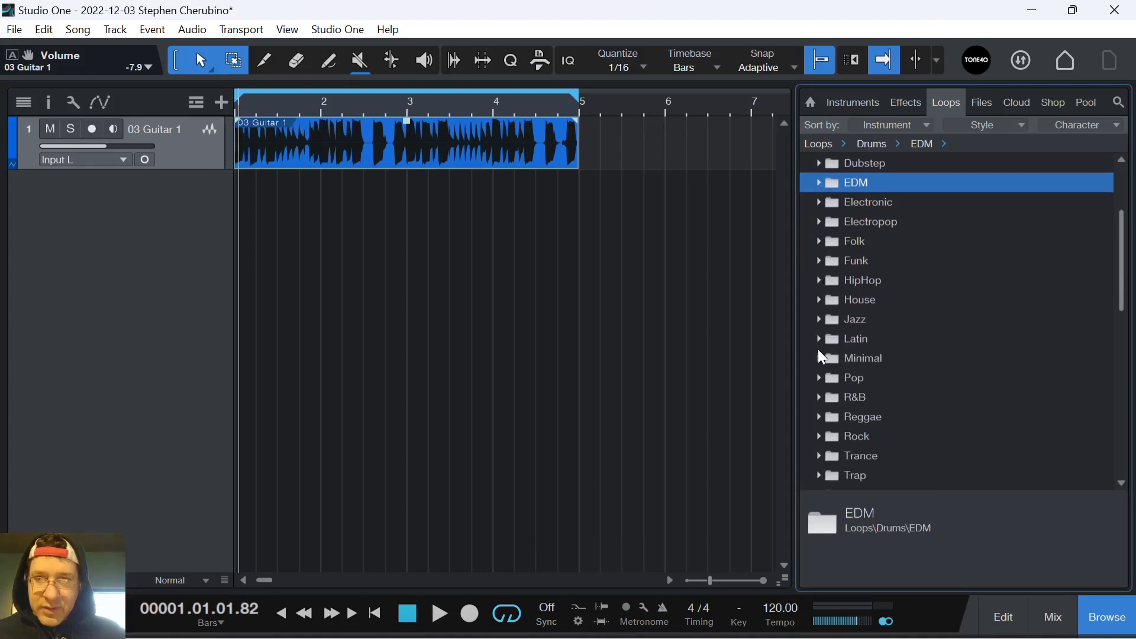
{"action": "left_click", "coordinate": [831, 379]}
{"action": "scroll", "coordinate": [889, 315], "scroll_direction": "down", "scroll_amount": 3}
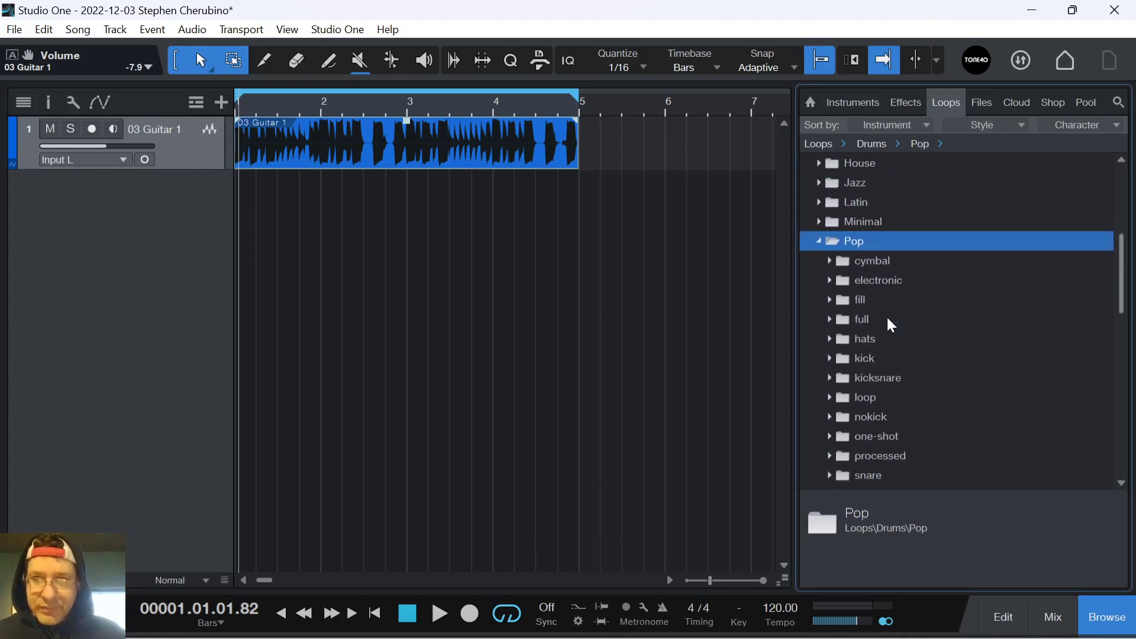
{"action": "left_click", "coordinate": [831, 319]}
{"action": "scroll", "coordinate": [878, 316], "scroll_direction": "down", "scroll_amount": 1}
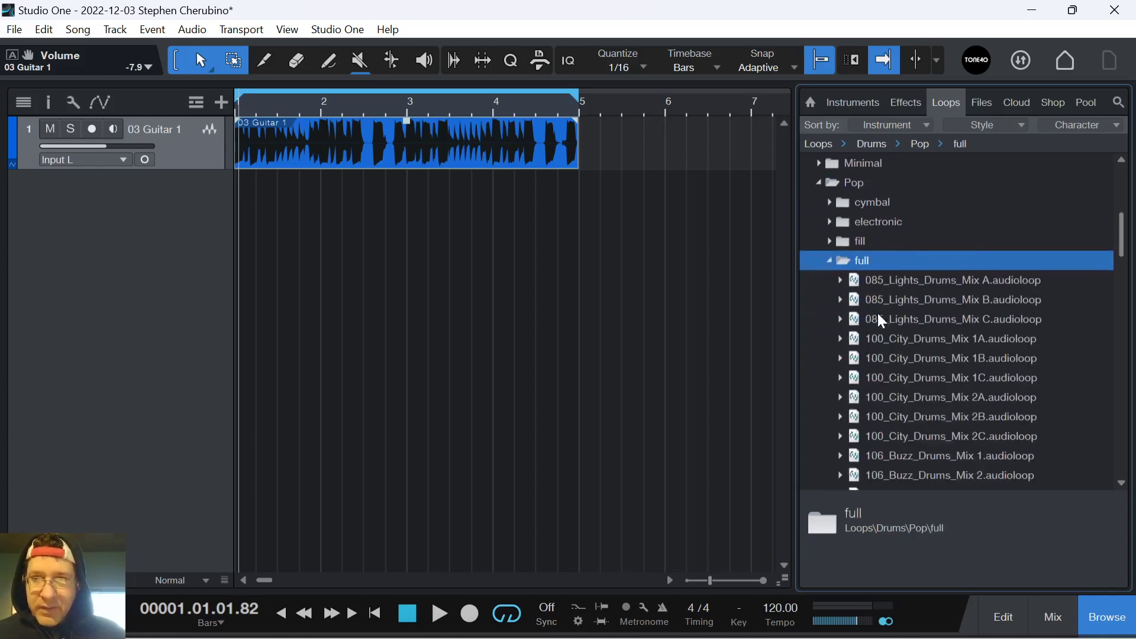
- Preview 085_Lights_Drums_Mix A with auto-audition on and the preview volume raised
{"action": "left_click", "coordinate": [915, 283]}
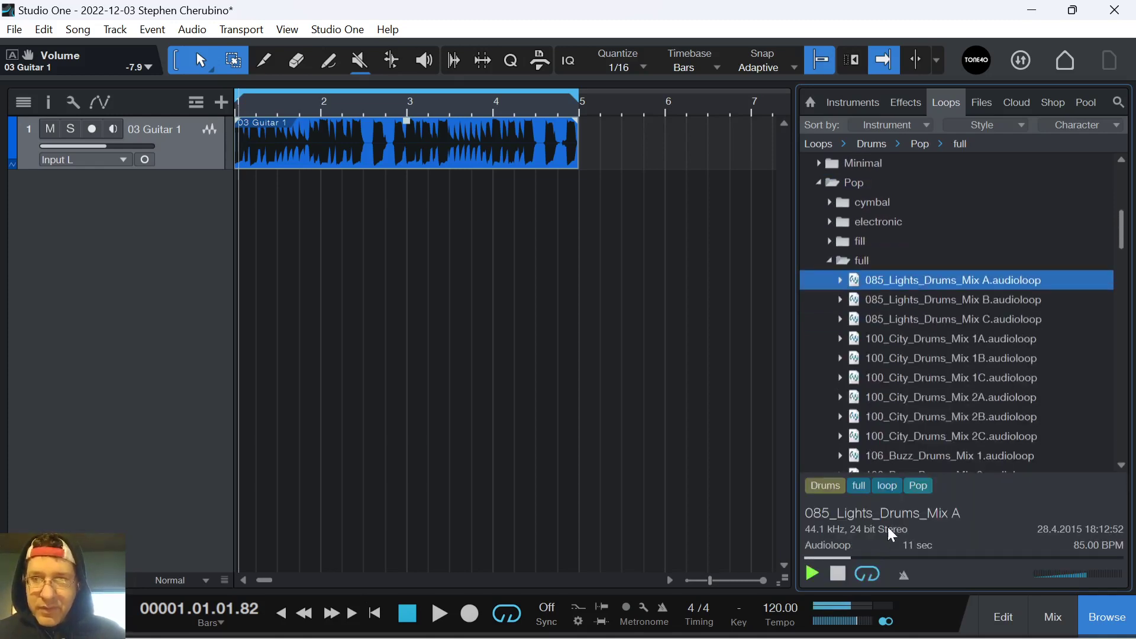
{"action": "left_click", "coordinate": [839, 571]}
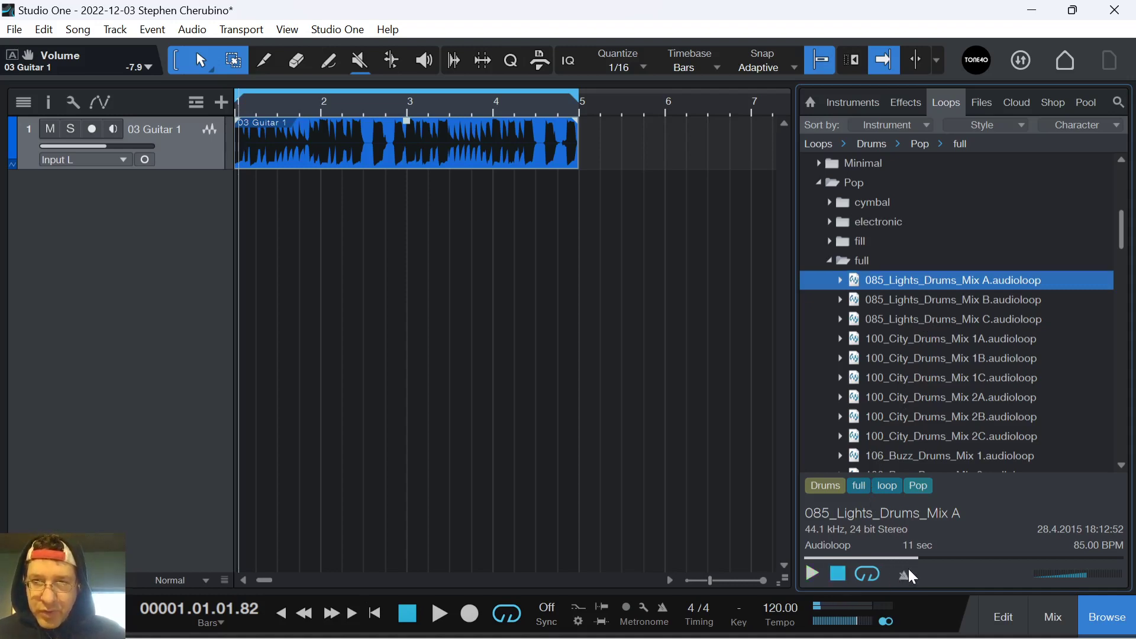
{"action": "left_click", "coordinate": [905, 575]}
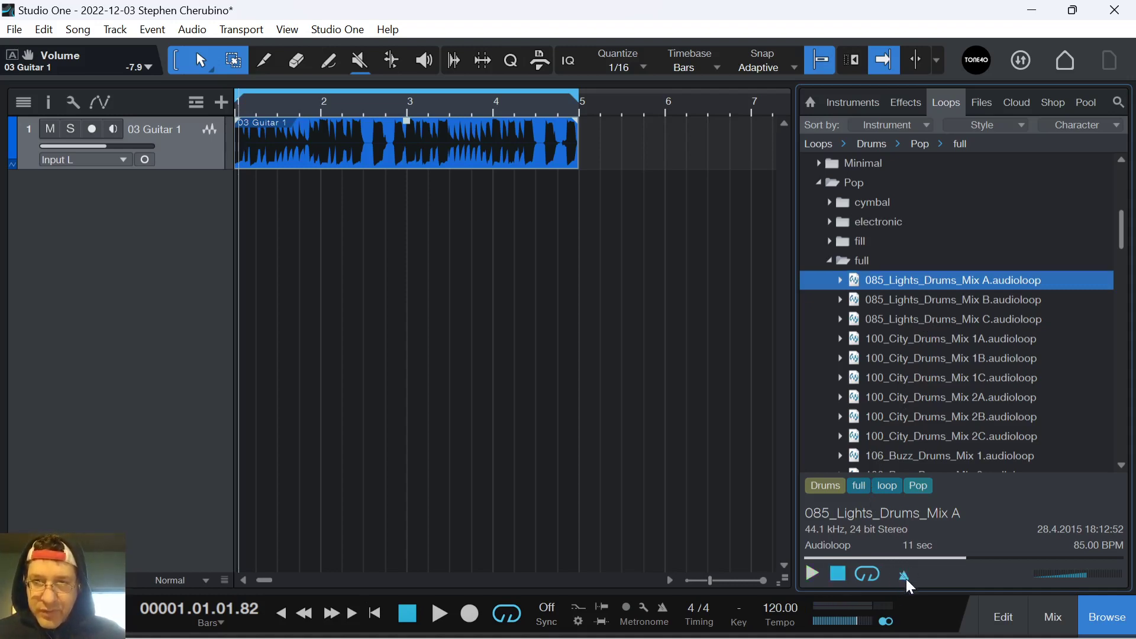
{"action": "left_click", "coordinate": [812, 569]}
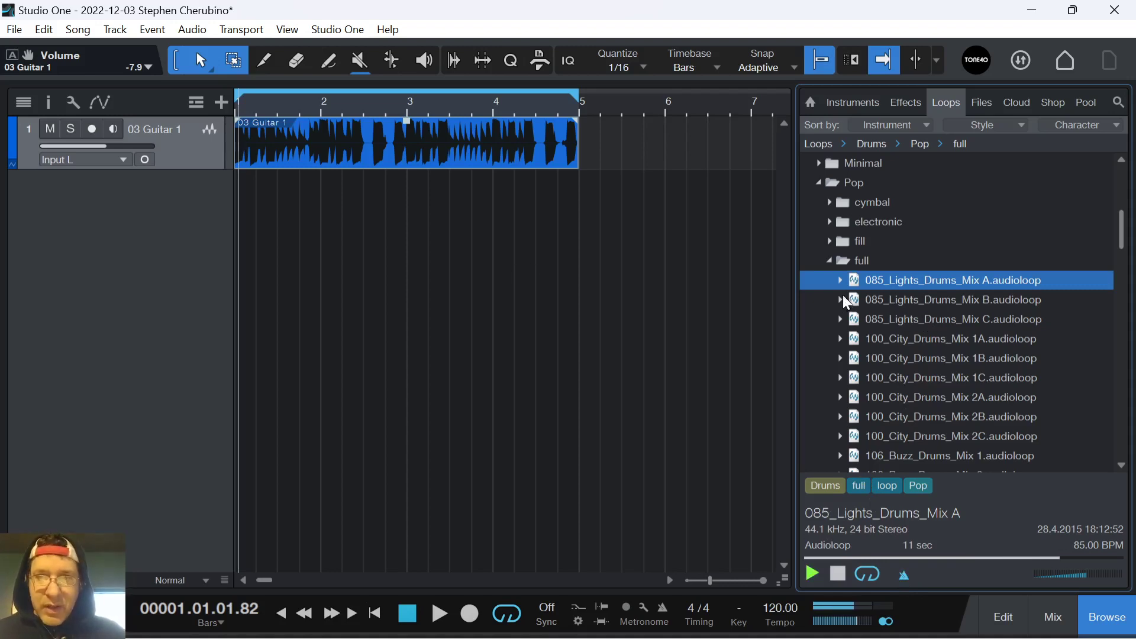
{"action": "left_click_drag", "start_coordinate": [1090, 573], "coordinate": [1105, 577]}
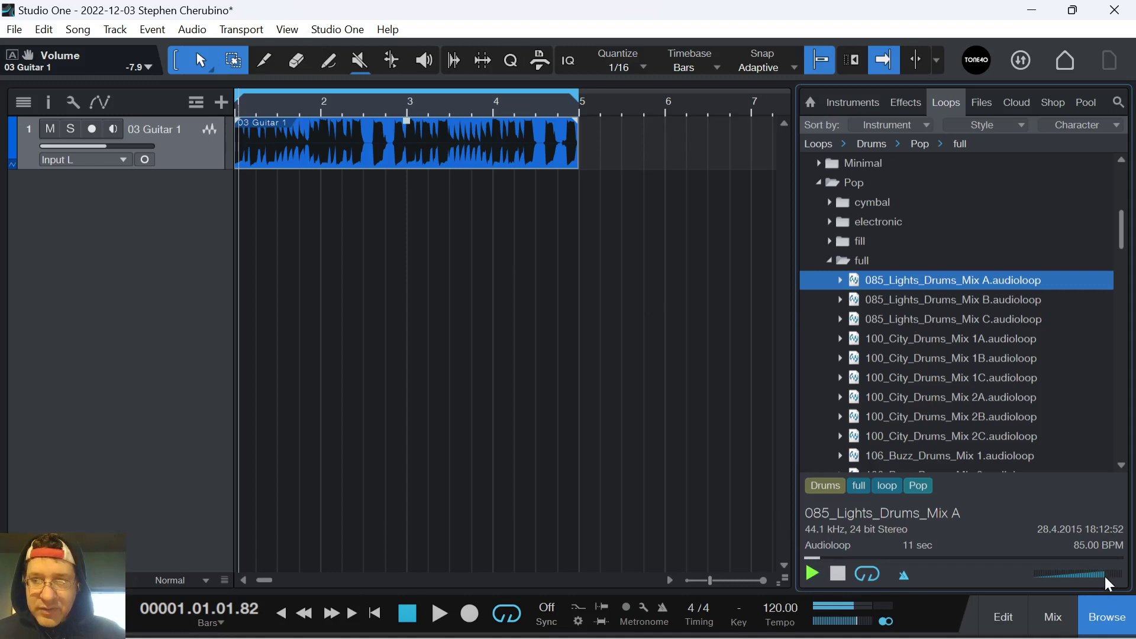
{"action": "left_click", "coordinate": [839, 577]}
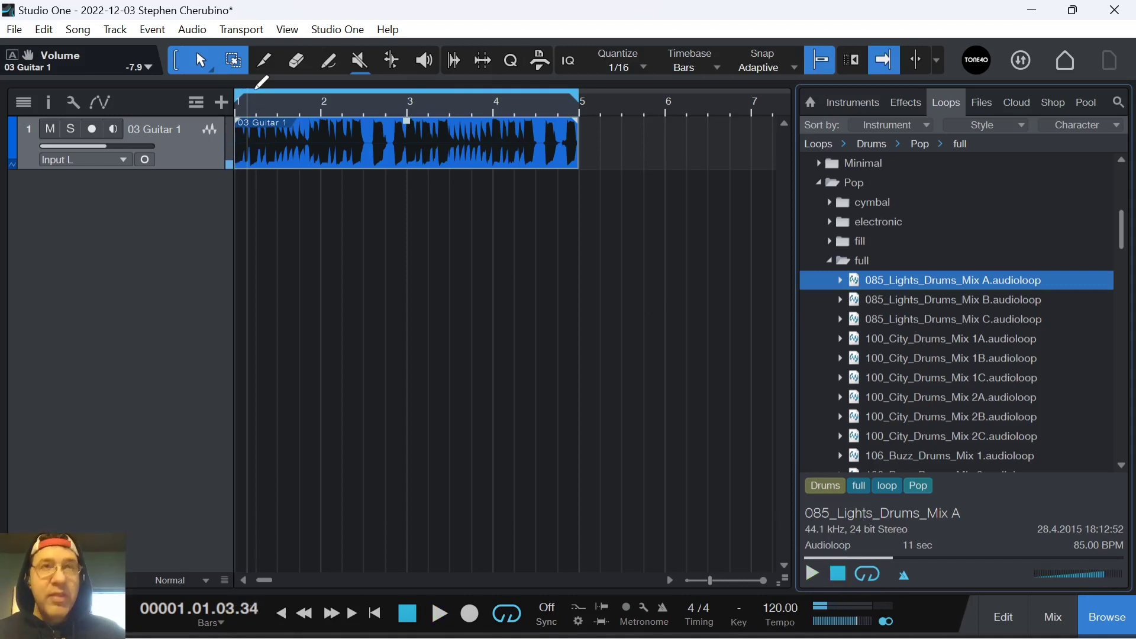
- Audition the 085_Lights, 100_City and 106_Buzz drum loops during playback, ending on 106_Buzz_Drums_Mix 1
{"action": "key", "text": "space"}
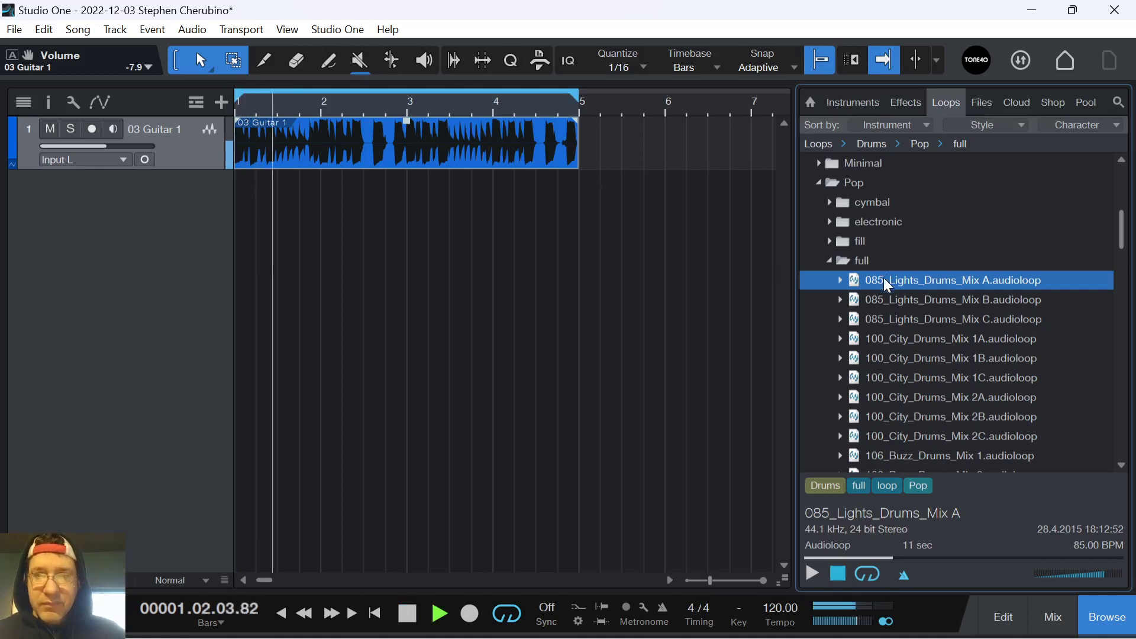
{"action": "left_click", "coordinate": [880, 299]}
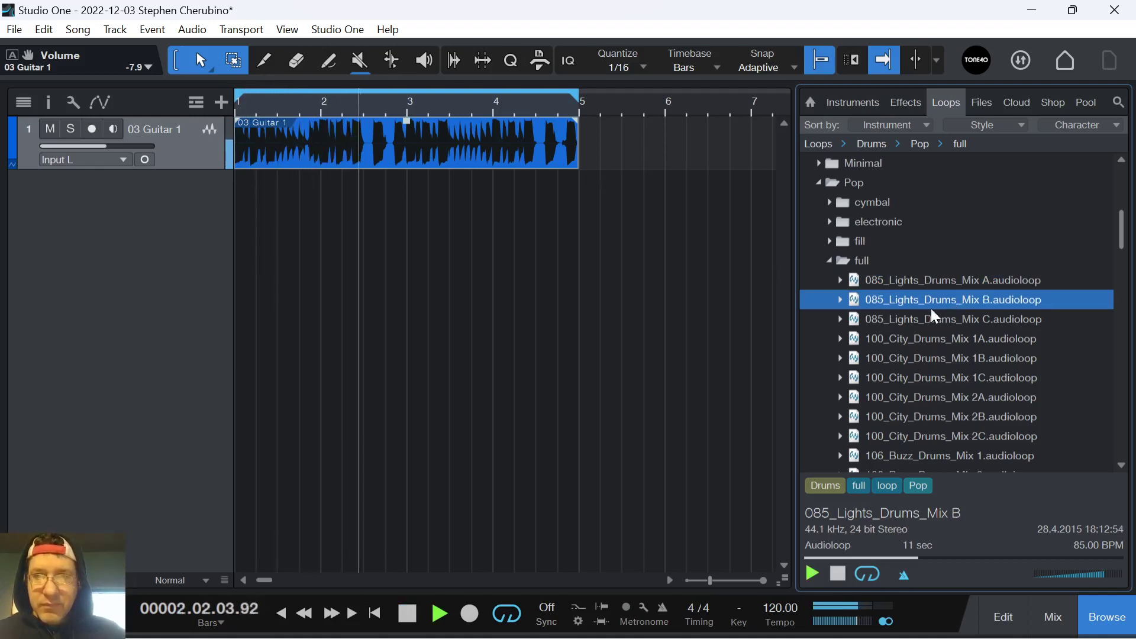
{"action": "left_click", "coordinate": [918, 278]}
{"action": "left_click", "coordinate": [900, 321]}
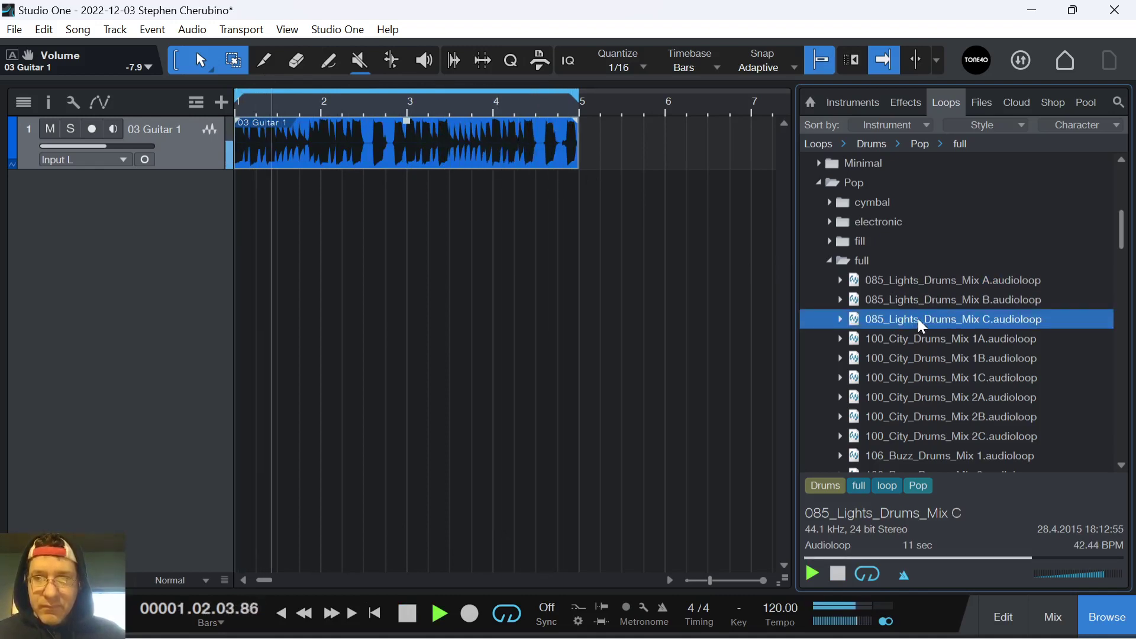
{"action": "left_click", "coordinate": [914, 339]}
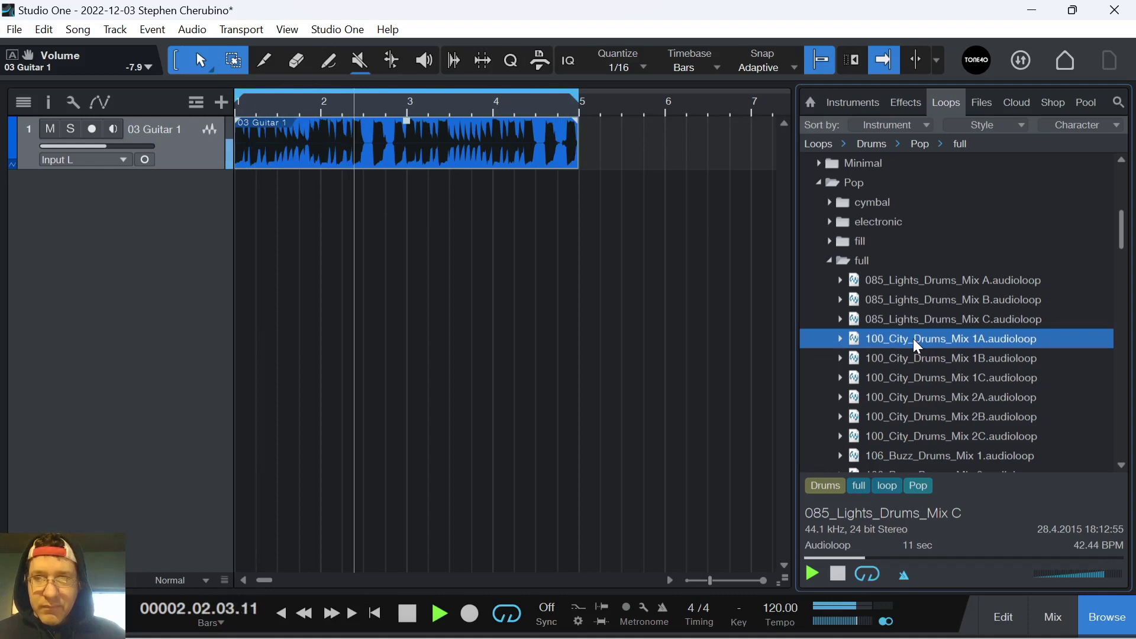
{"action": "scroll", "coordinate": [915, 332], "scroll_direction": "down", "scroll_amount": 1}
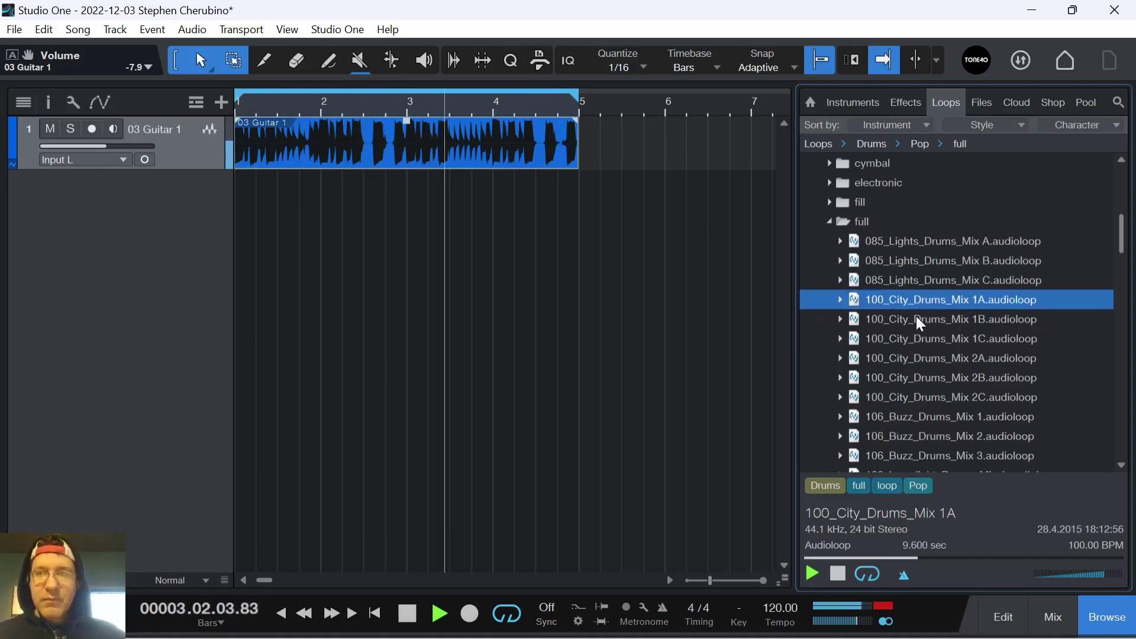
{"action": "left_click", "coordinate": [915, 317]}
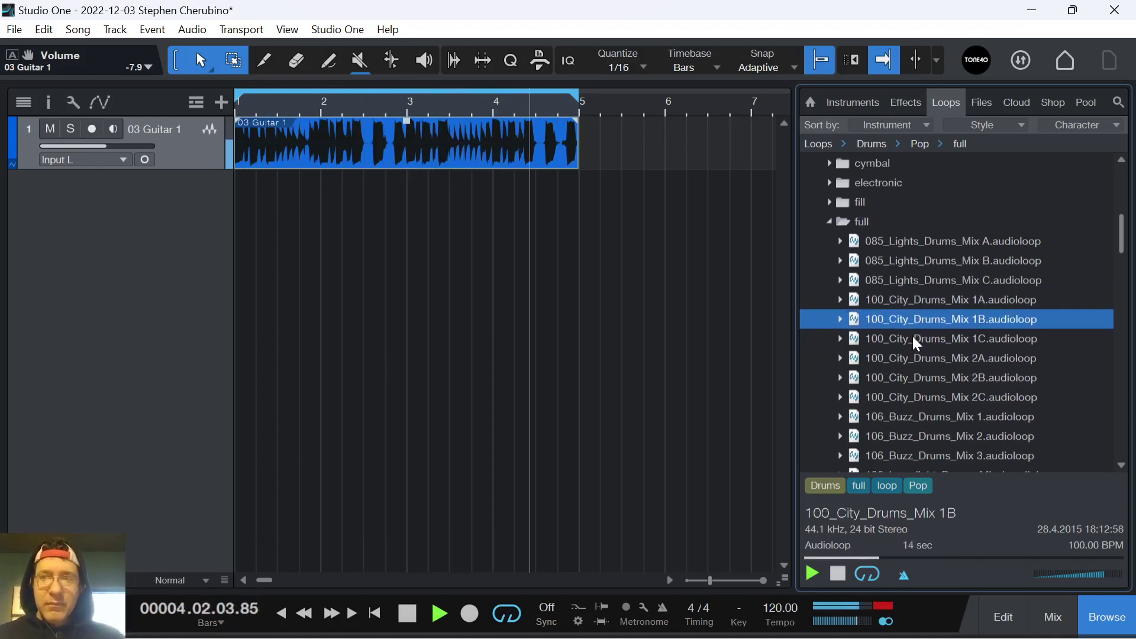
{"action": "scroll", "coordinate": [910, 332], "scroll_direction": "down", "scroll_amount": 1}
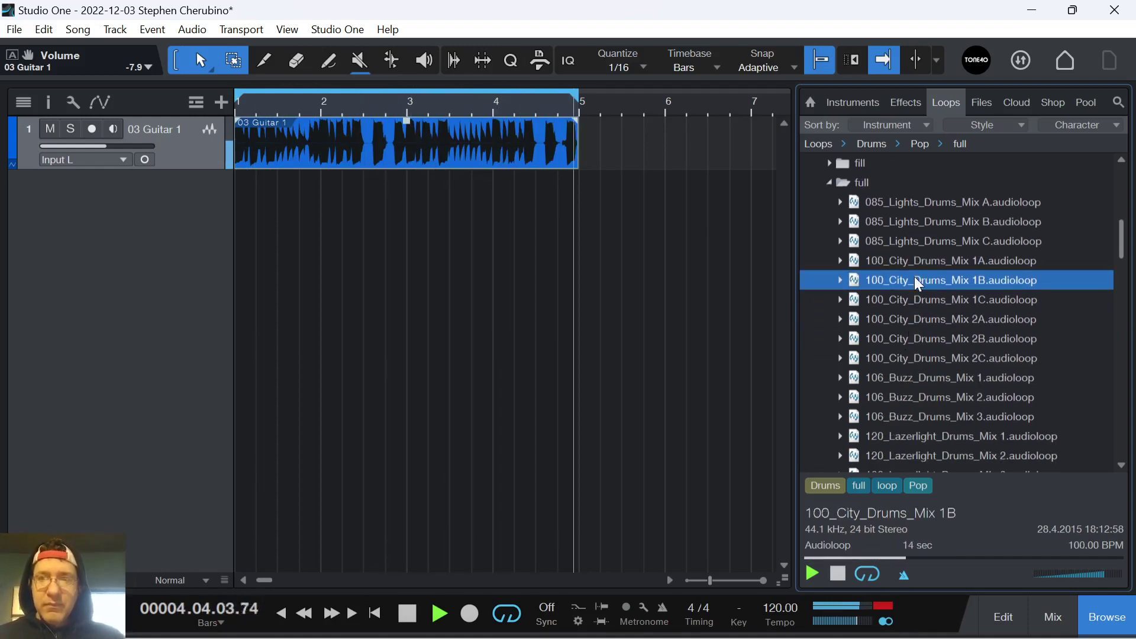
{"action": "left_click", "coordinate": [909, 307]}
{"action": "left_click", "coordinate": [913, 319]}
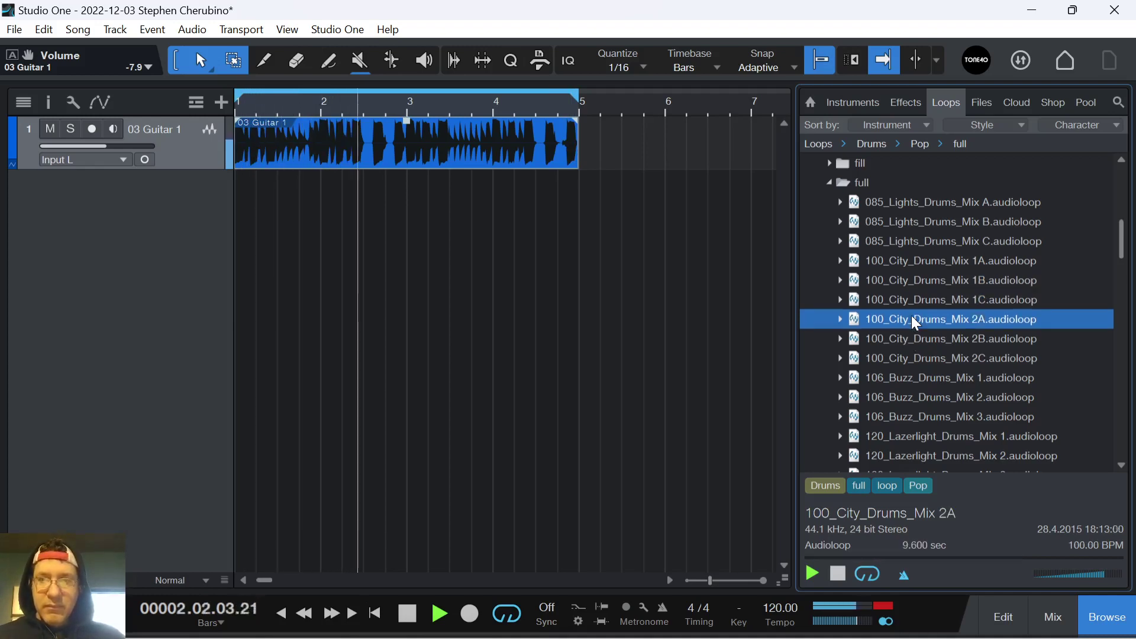
{"action": "left_click", "coordinate": [892, 397]}
{"action": "scroll", "coordinate": [921, 370], "scroll_direction": "down", "scroll_amount": 1}
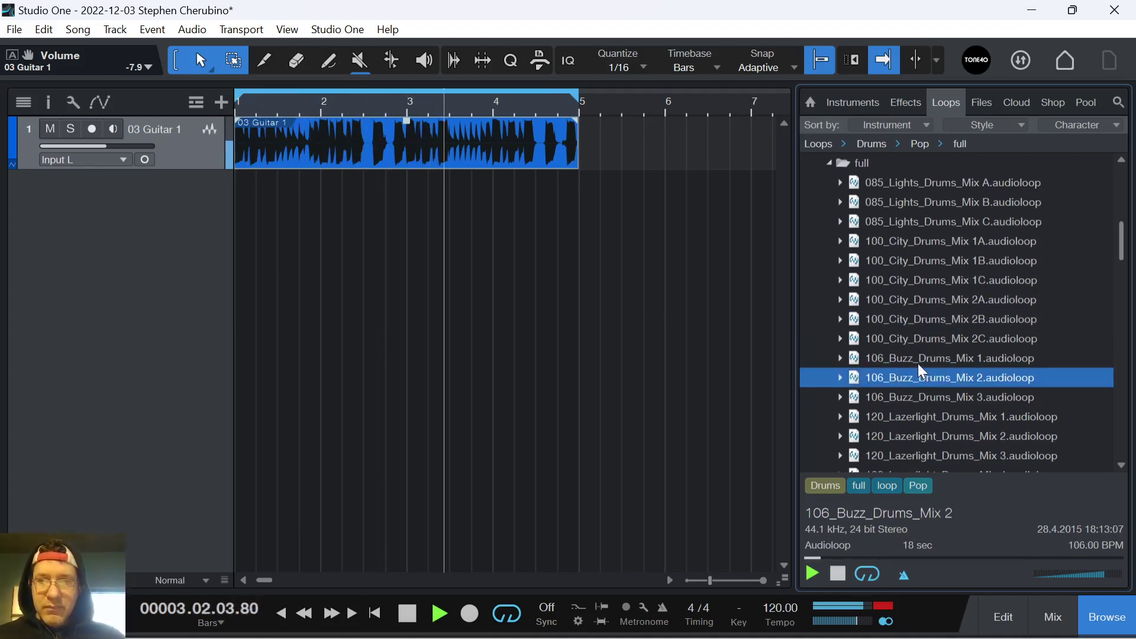
{"action": "left_click", "coordinate": [916, 361]}
{"action": "scroll", "coordinate": [921, 356], "scroll_direction": "down", "scroll_amount": 2}
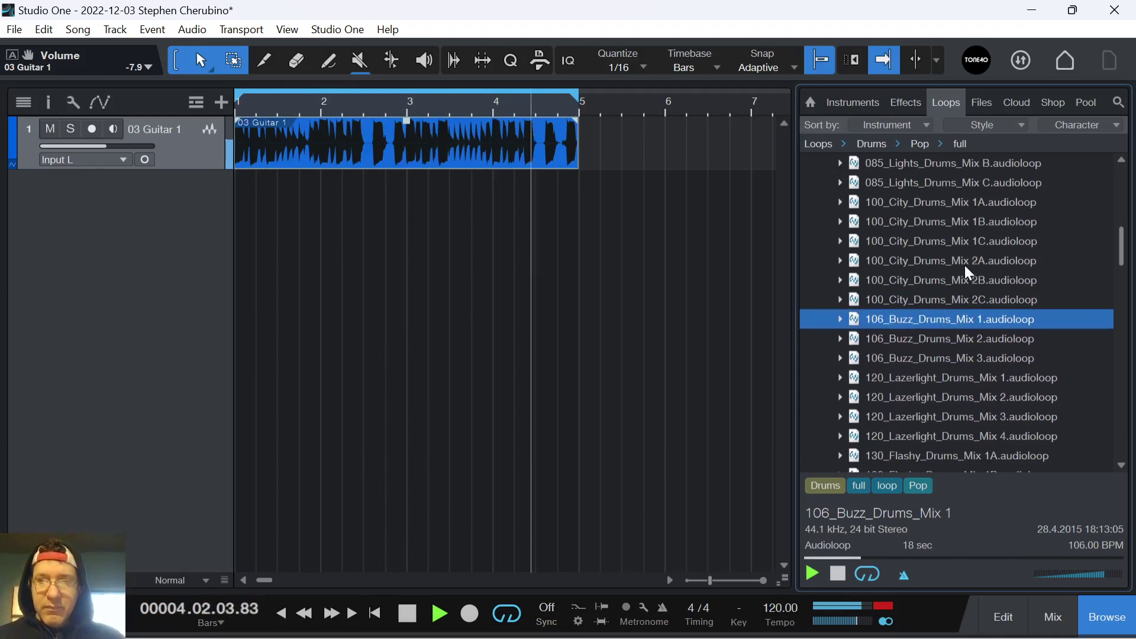
- Place 106_Buzz_Drums_Mix 1 on a new track at bar 1 and play it with the guitar
{"action": "left_click_drag", "start_coordinate": [896, 315], "coordinate": [274, 224]}
{"action": "mouse_move", "coordinate": [537, 104]}
{"action": "left_mouse_down"}
{"action": "mouse_move", "coordinate": [490, 106]}
{"action": "mouse_move", "coordinate": [524, 89]}
{"action": "mouse_move", "coordinate": [554, 92]}
{"action": "left_mouse_up"}
{"action": "key", "text": "comma"}
{"action": "key", "text": "f"}
{"action": "key", "text": "space"}
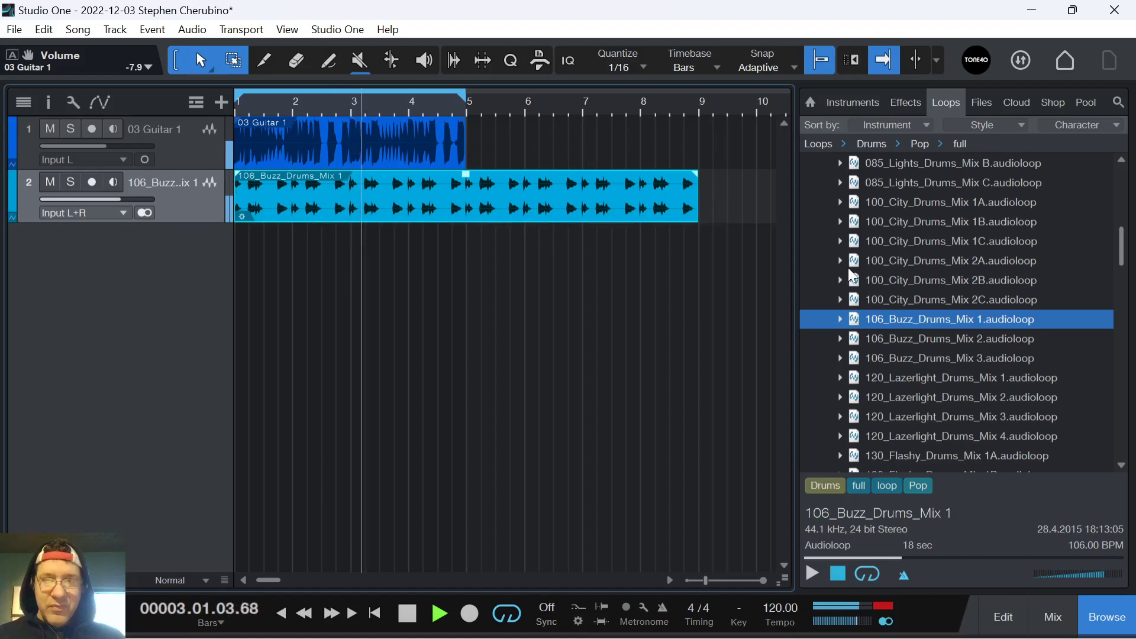
{"action": "key", "text": "space"}
- Collapse the full and Pop loop folders in the browser
{"action": "scroll", "coordinate": [864, 255], "scroll_direction": "up", "scroll_amount": 3}
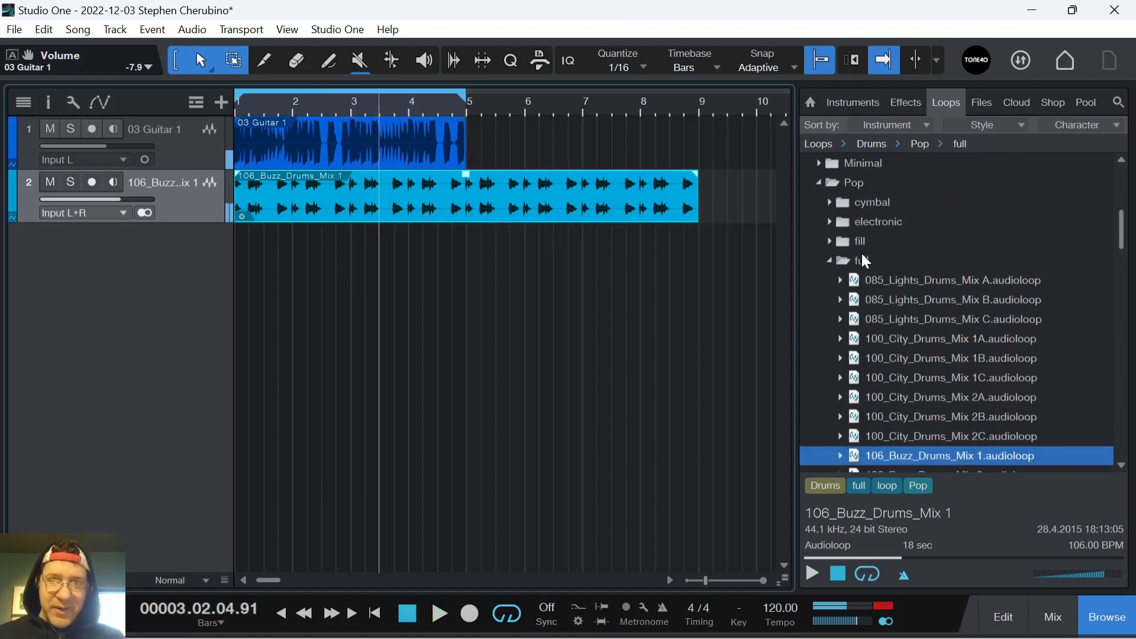
{"action": "left_click", "coordinate": [829, 260]}
{"action": "left_click", "coordinate": [819, 184]}
{"action": "scroll", "coordinate": [835, 216], "scroll_direction": "up", "scroll_amount": 2}
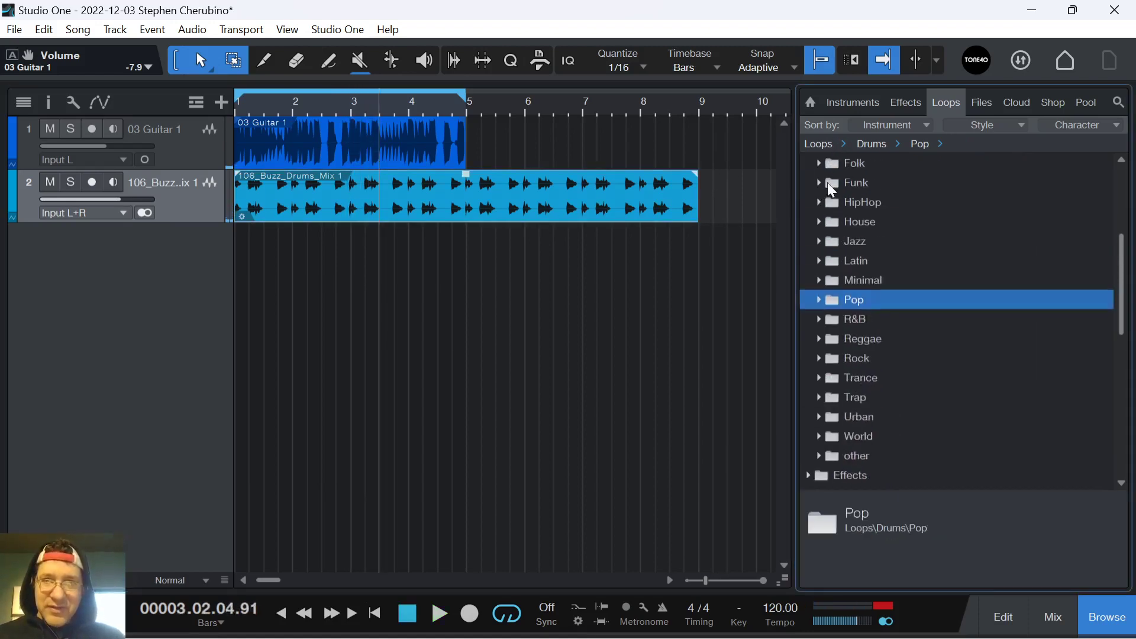
- Add a Mai Tai instrument track and load its Bass - Silencio preset
{"action": "left_click", "coordinate": [852, 103]}
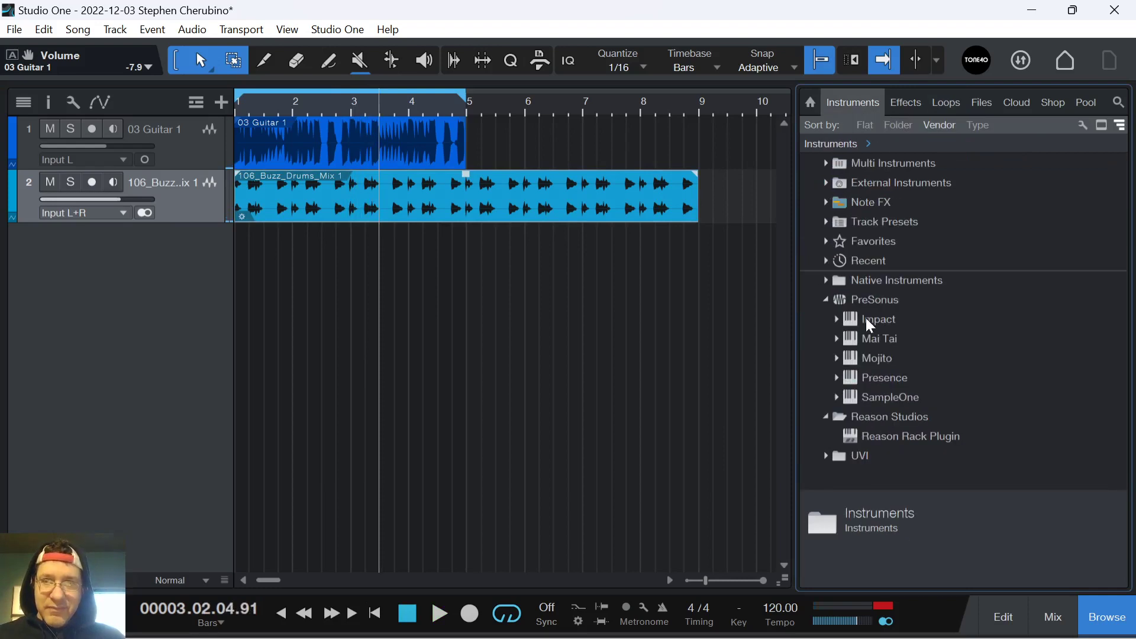
{"action": "left_click_drag", "start_coordinate": [871, 339], "coordinate": [513, 360]}
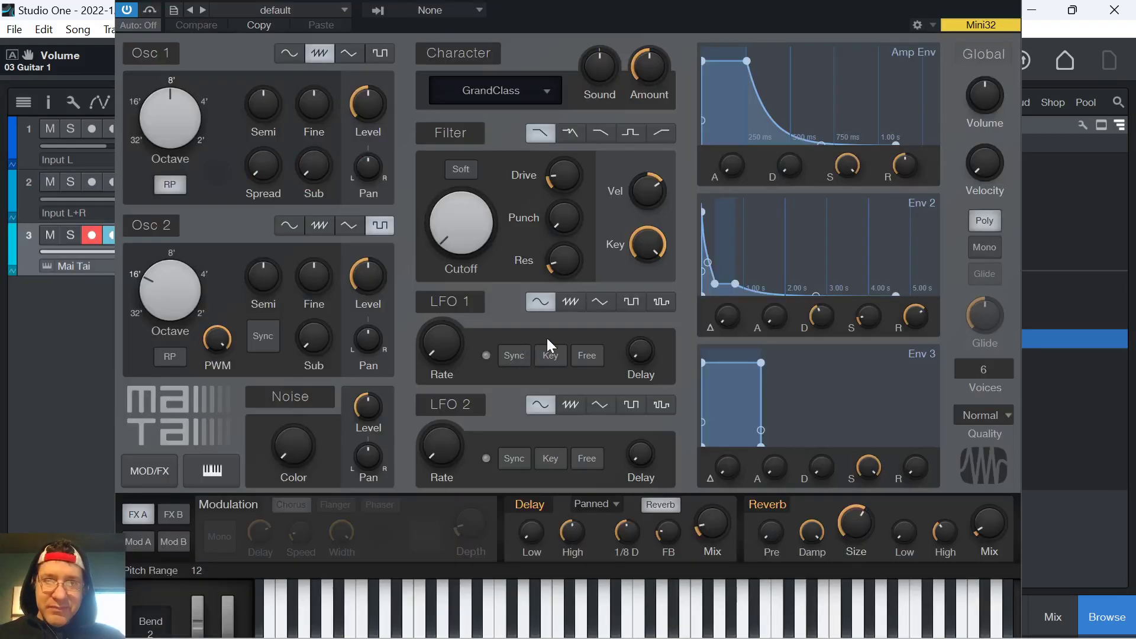
{"action": "left_click_drag", "start_coordinate": [863, 8], "coordinate": [873, 85]}
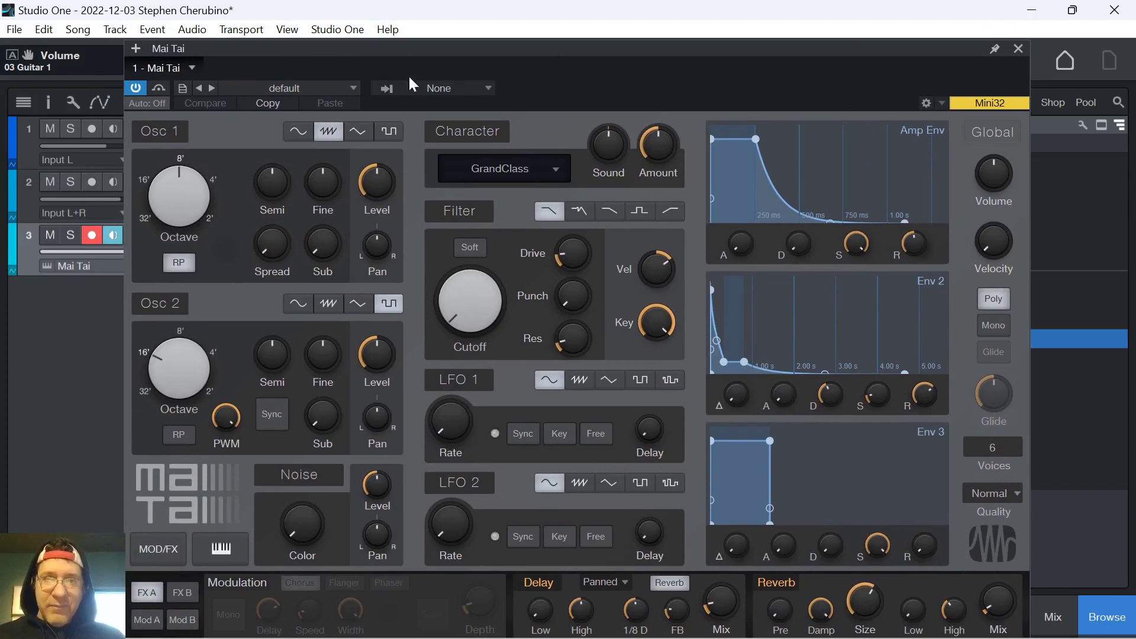
{"action": "left_click", "coordinate": [254, 87]}
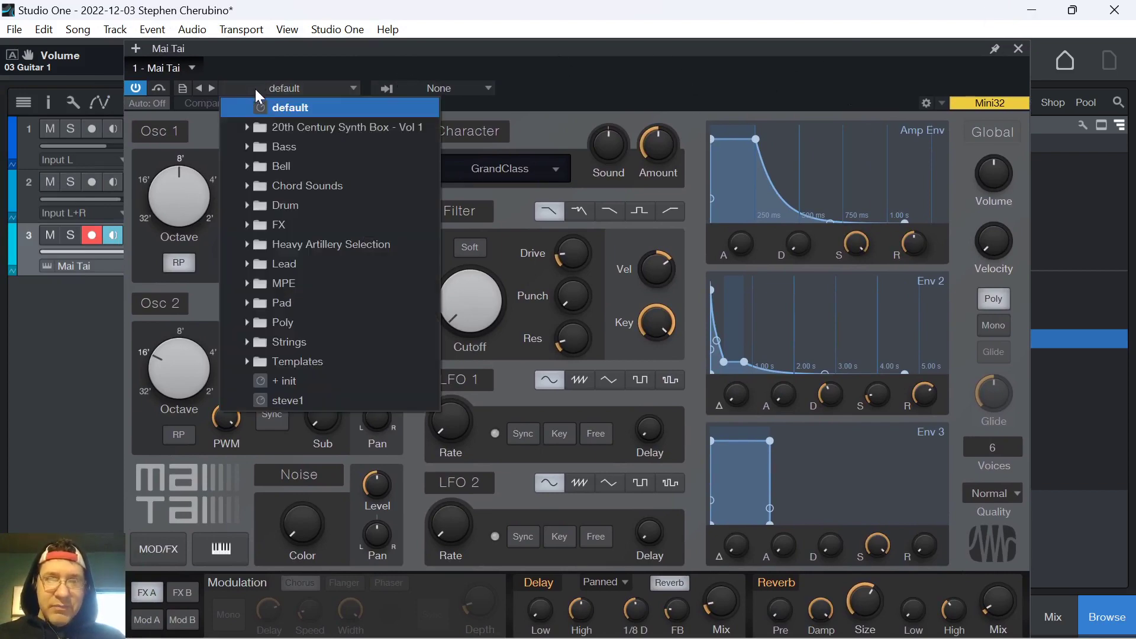
{"action": "left_click", "coordinate": [246, 148]}
{"action": "scroll", "coordinate": [296, 338], "scroll_direction": "down", "scroll_amount": 5}
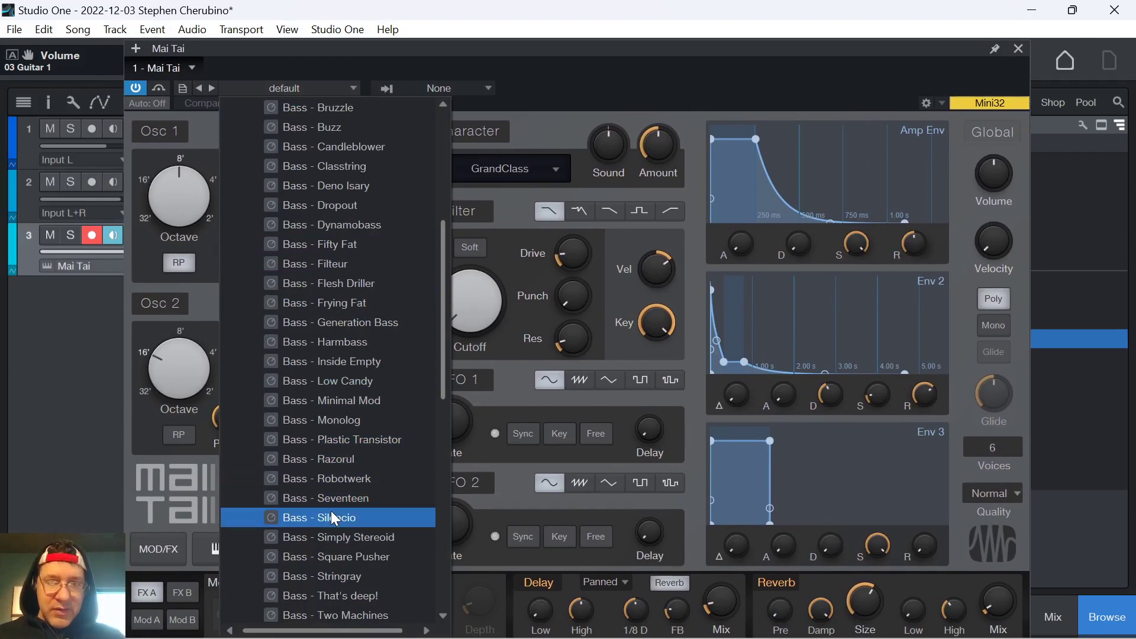
{"action": "left_click", "coordinate": [332, 518]}
- Close the Mai Tai window and create an empty part on track 3, opened for editing
{"action": "left_click", "coordinate": [1019, 48]}
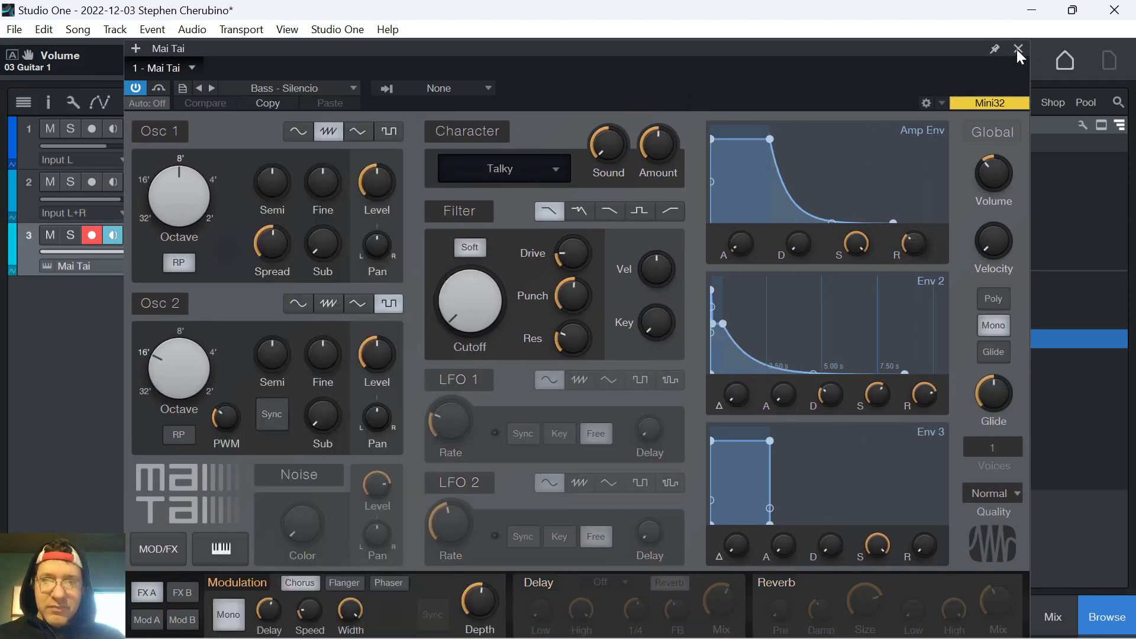
{"action": "left_click", "coordinate": [1018, 48]}
{"action": "double_click", "coordinate": [249, 253]}
{"action": "double_click", "coordinate": [251, 257]}
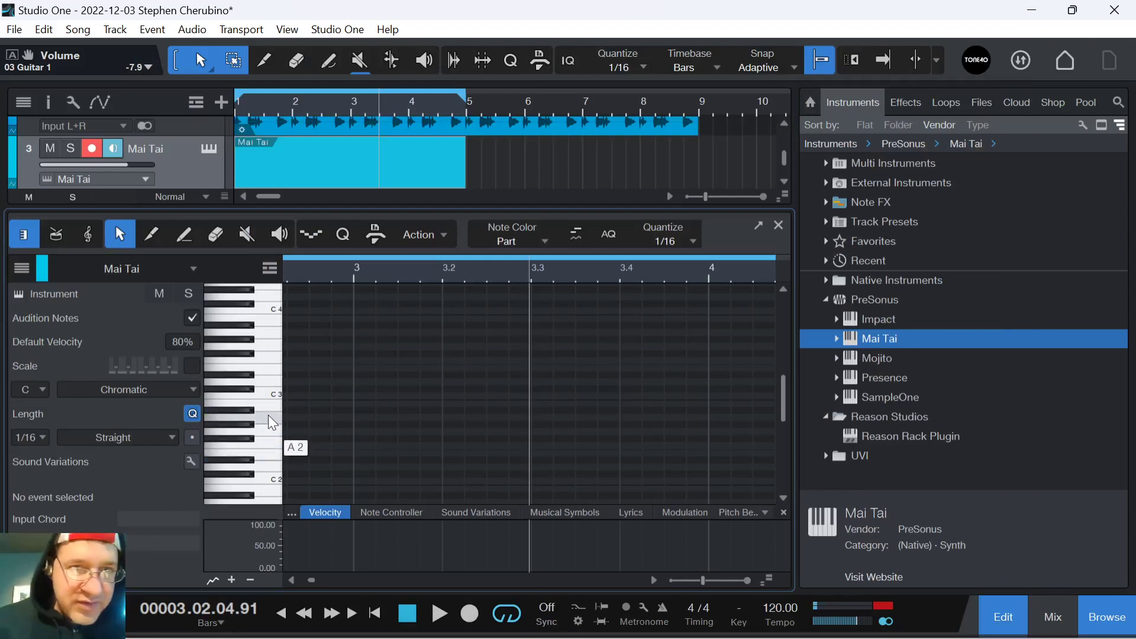
- Audition bass pitches from D2 up to just above C3 on the piano keyboard
{"action": "left_click_drag", "start_coordinate": [268, 415], "coordinate": [276, 376]}
{"action": "left_click", "coordinate": [272, 371]}
{"action": "left_click", "coordinate": [272, 371]}
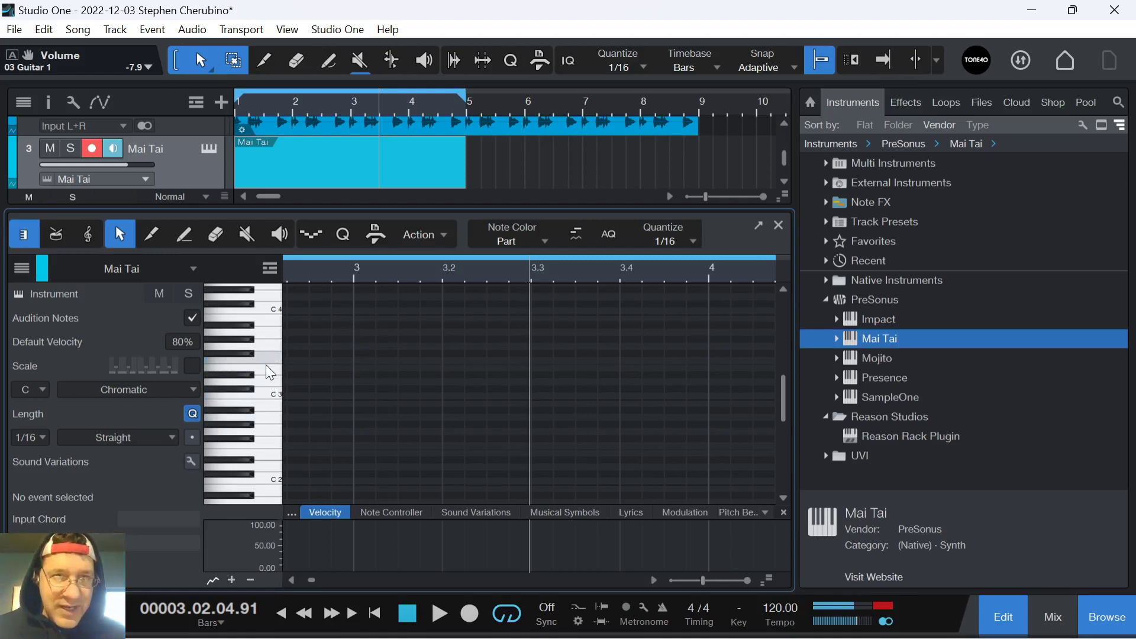
{"action": "left_click_drag", "start_coordinate": [264, 369], "coordinate": [264, 460]}
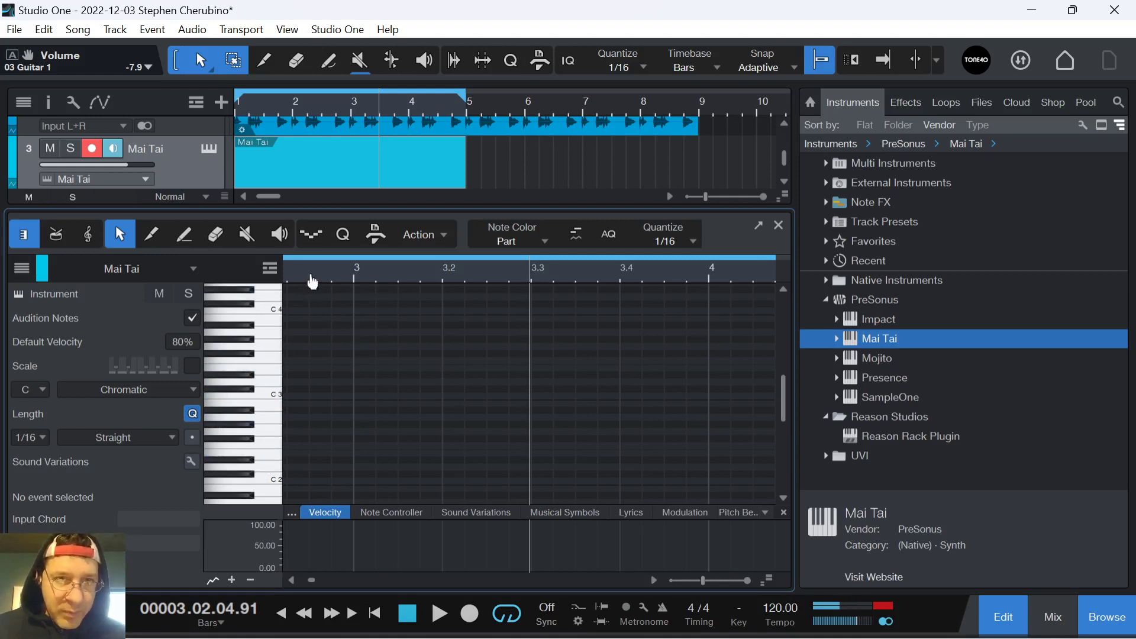
- Draw two E2 notes starting on the downbeat of bar 1
{"action": "left_click_drag", "start_coordinate": [311, 278], "coordinate": [598, 240]}
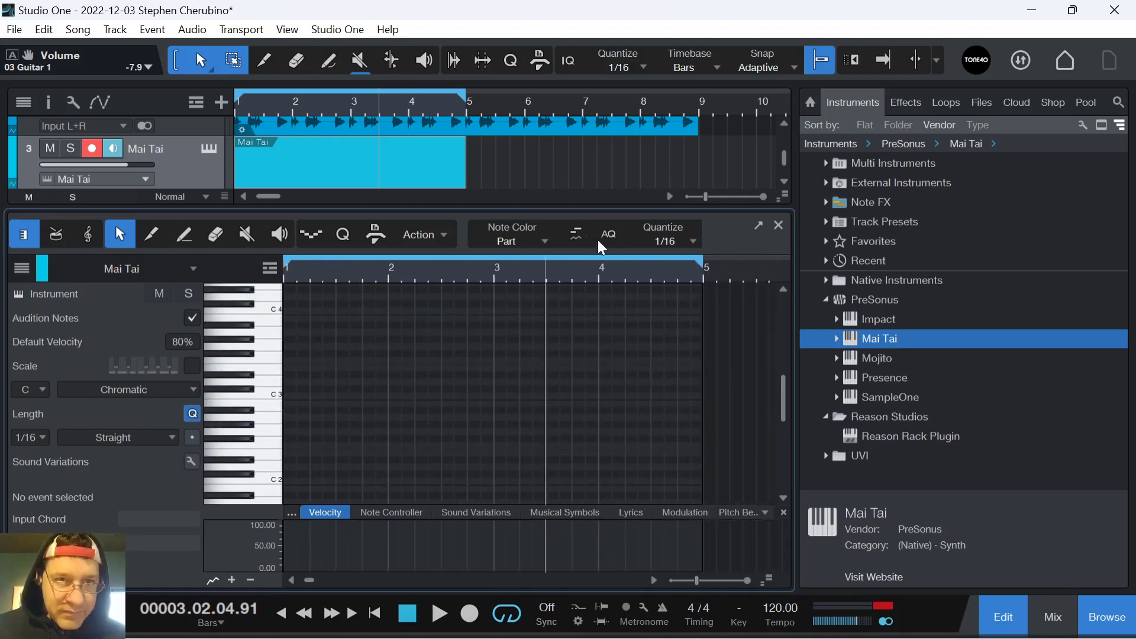
{"action": "left_click_drag", "start_coordinate": [268, 464], "coordinate": [296, 441]}
{"action": "double_click", "coordinate": [296, 440]}
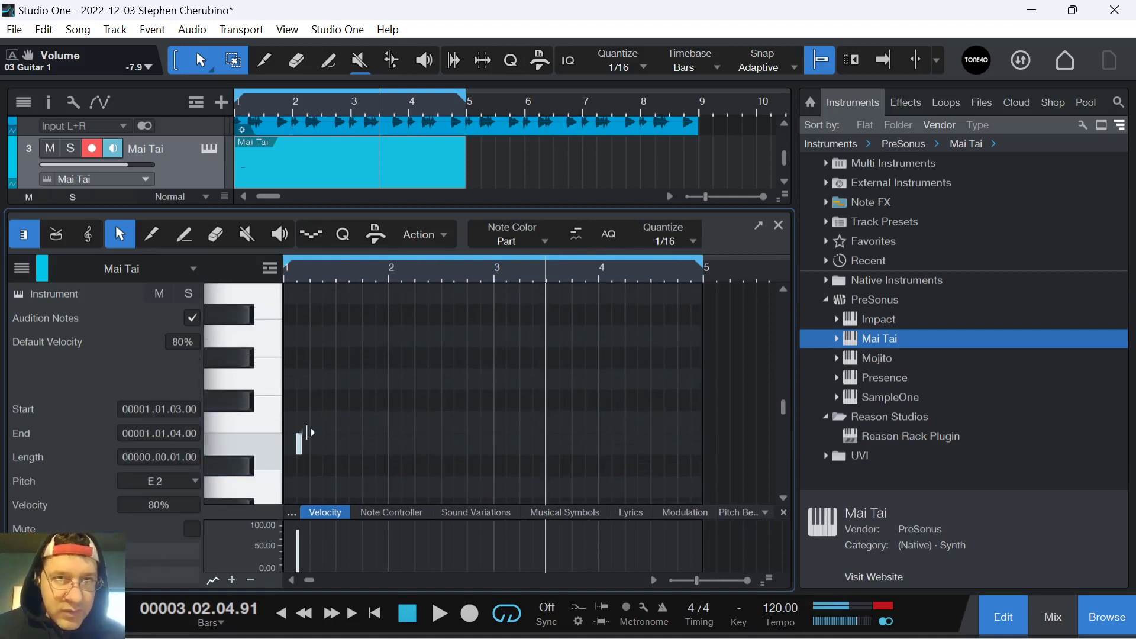
{"action": "left_click_drag", "start_coordinate": [301, 275], "coordinate": [387, 313]}
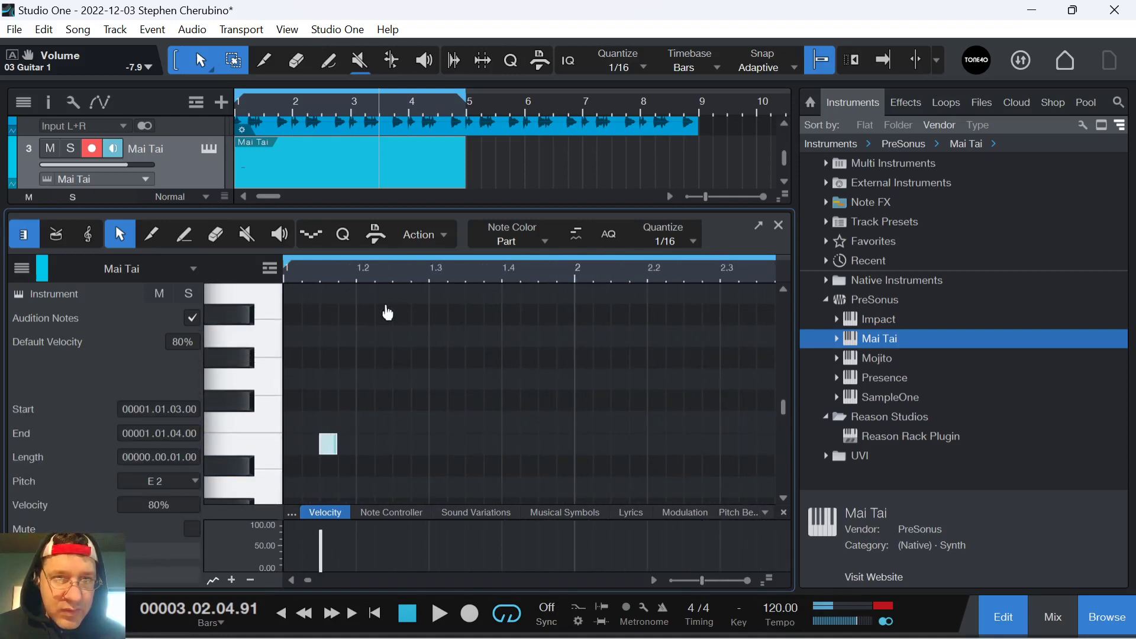
{"action": "left_click_drag", "start_coordinate": [328, 450], "coordinate": [293, 453]}
{"action": "double_click", "coordinate": [310, 445]}
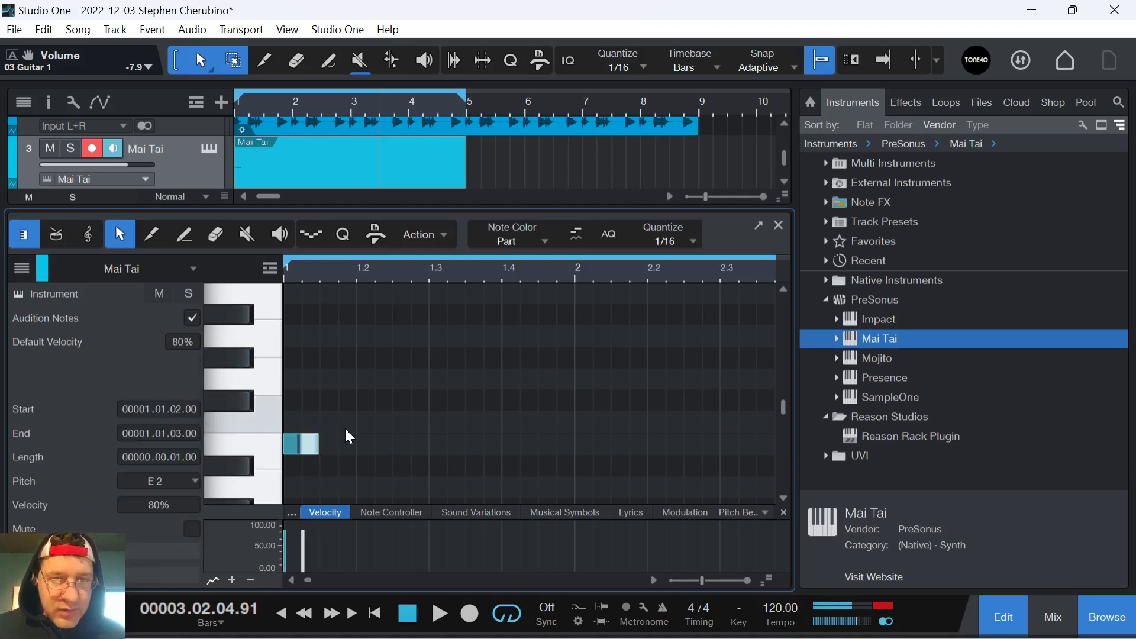
- Add A2 notes, lower-row notes, B2 notes at 1.3.4 and 1.4.1, and C3 at 1.4.3
{"action": "scroll", "coordinate": [467, 396], "scroll_direction": "up", "scroll_amount": 2}
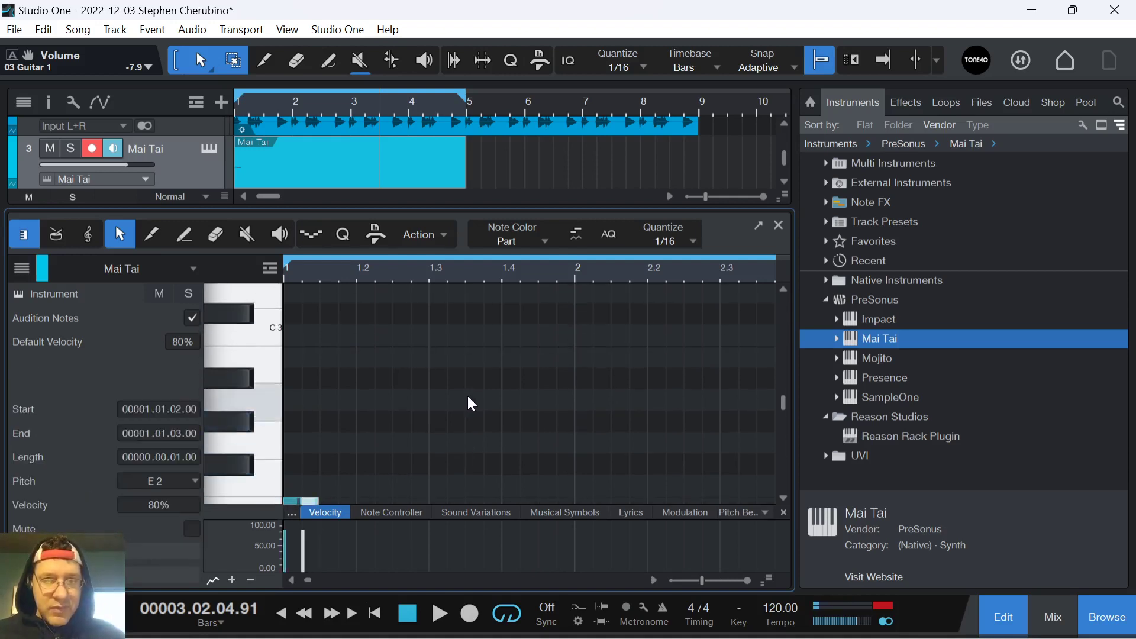
{"action": "double_click", "coordinate": [488, 380]}
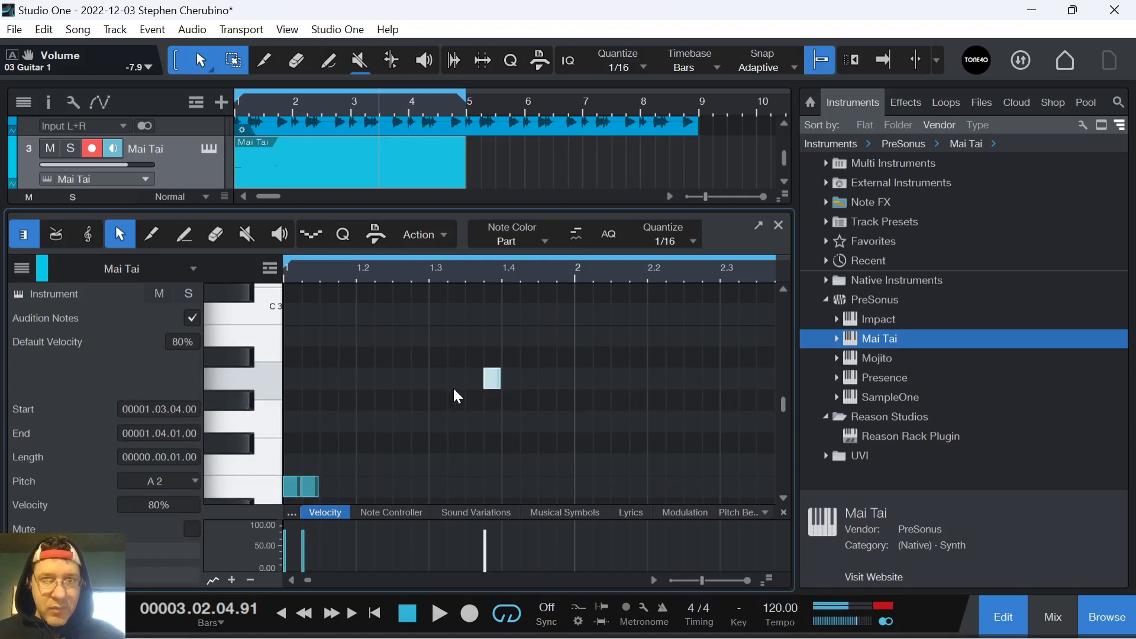
{"action": "double_click", "coordinate": [452, 380]}
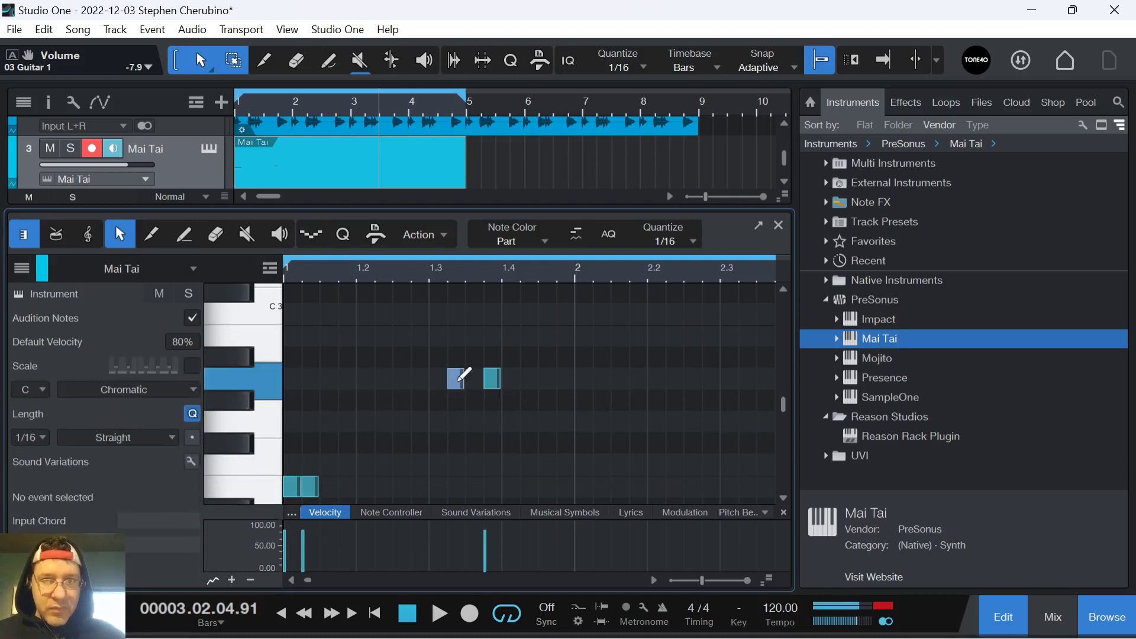
{"action": "double_click", "coordinate": [437, 421]}
{"action": "double_click", "coordinate": [456, 420]}
{"action": "double_click", "coordinate": [493, 336]}
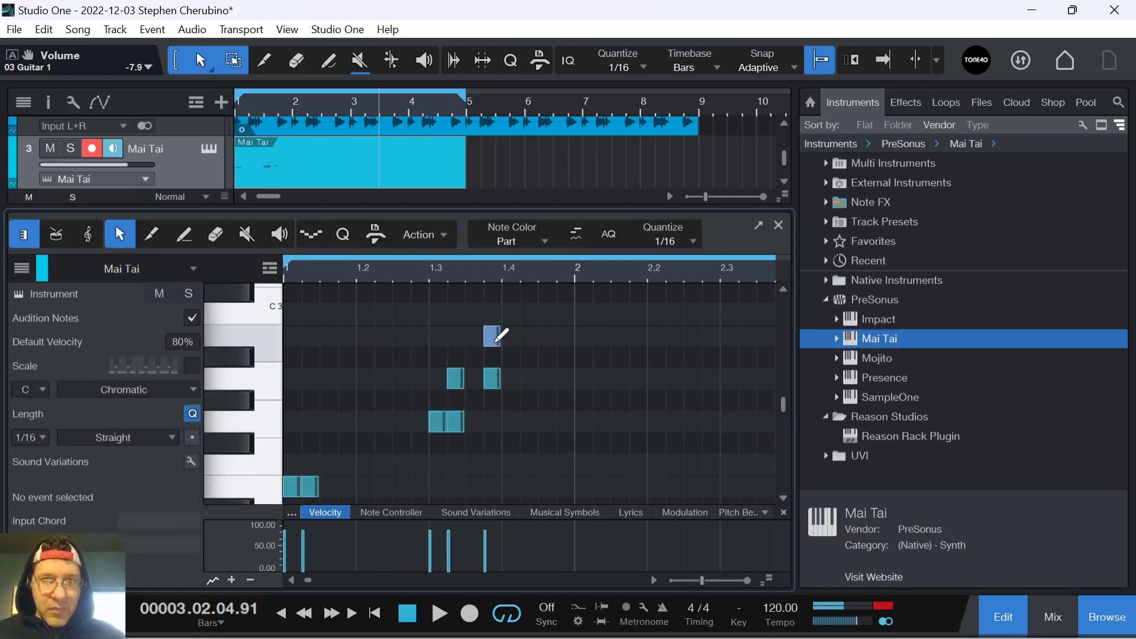
{"action": "double_click", "coordinate": [502, 335]}
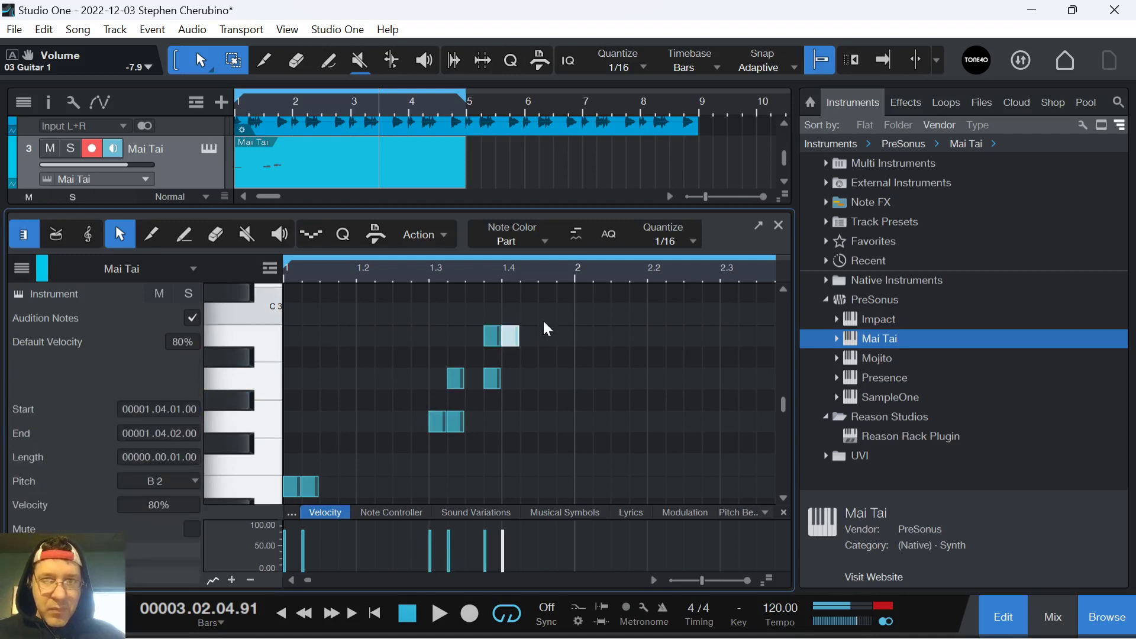
{"action": "double_click", "coordinate": [540, 313]}
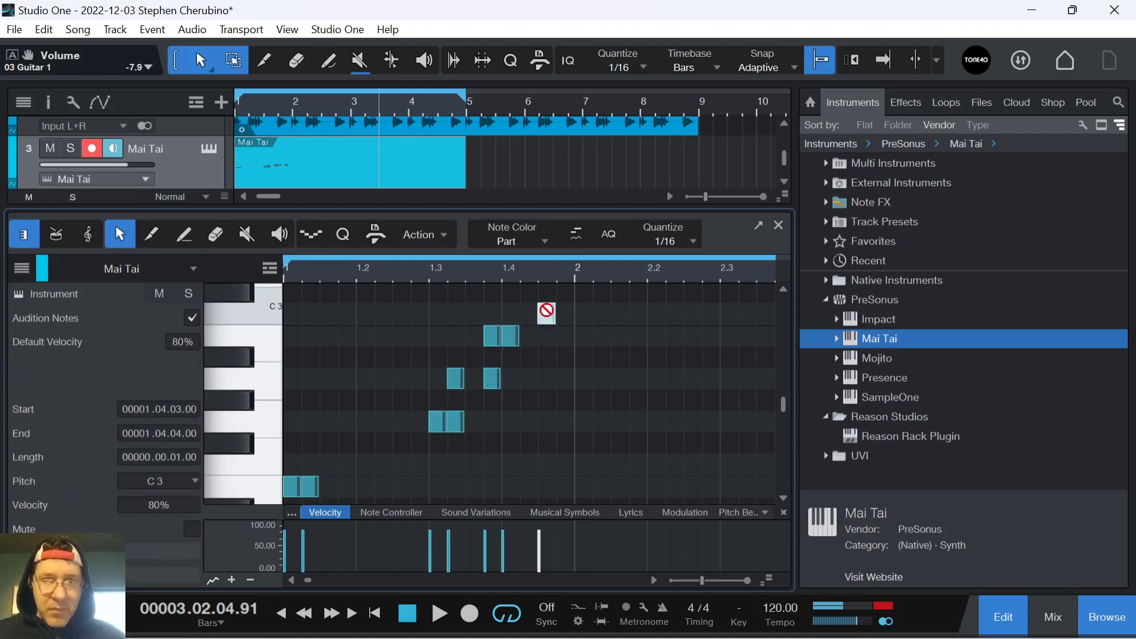
- Copy the C3 note up to D3 and delete the two A2 notes
{"action": "mouse_move", "coordinate": [547, 312]}
{"action": "left_mouse_down"}
{"action": "mouse_move", "coordinate": [548, 288]}
{"action": "mouse_move", "coordinate": [560, 294]}
{"action": "left_mouse_up"}
{"action": "left_click_drag", "start_coordinate": [522, 385], "coordinate": [442, 406]}
{"action": "key", "text": "Delete"}
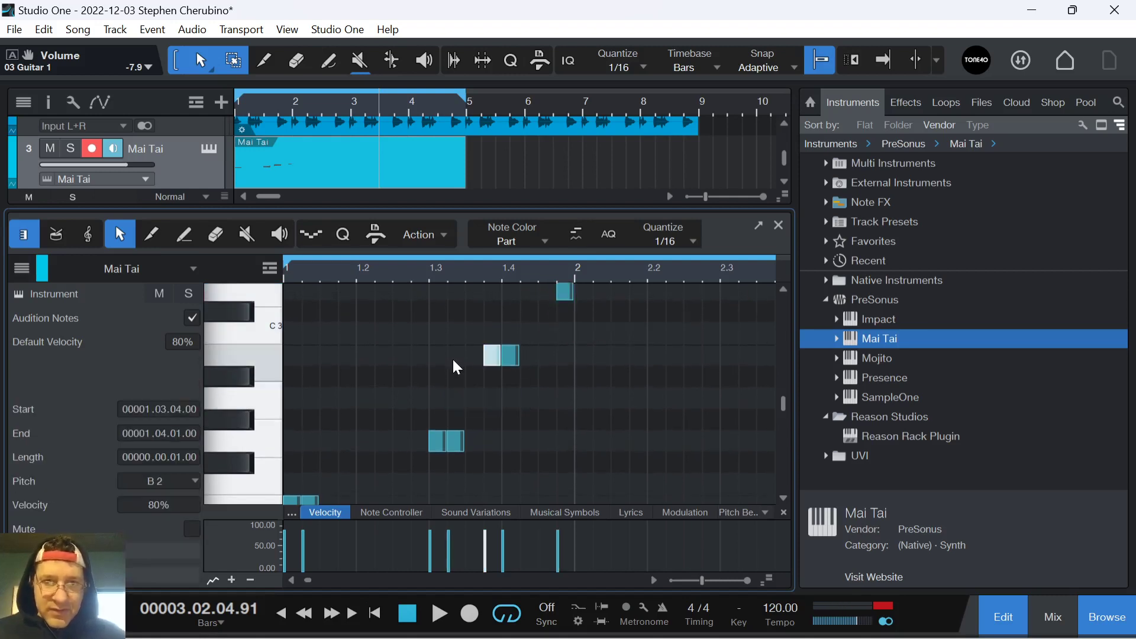
- Loop bars 1–2 and raise the Mai Tai track volume to +3.3
{"action": "left_click", "coordinate": [573, 261]}
{"action": "left_click_drag", "start_coordinate": [581, 251], "coordinate": [285, 258]}
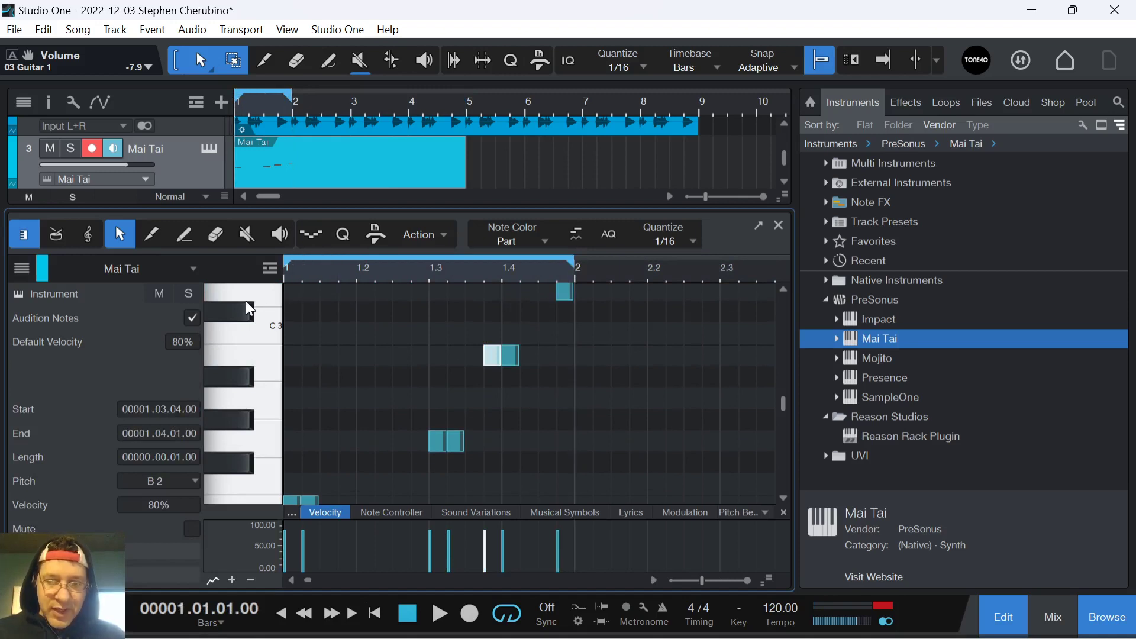
{"action": "key", "text": "space"}
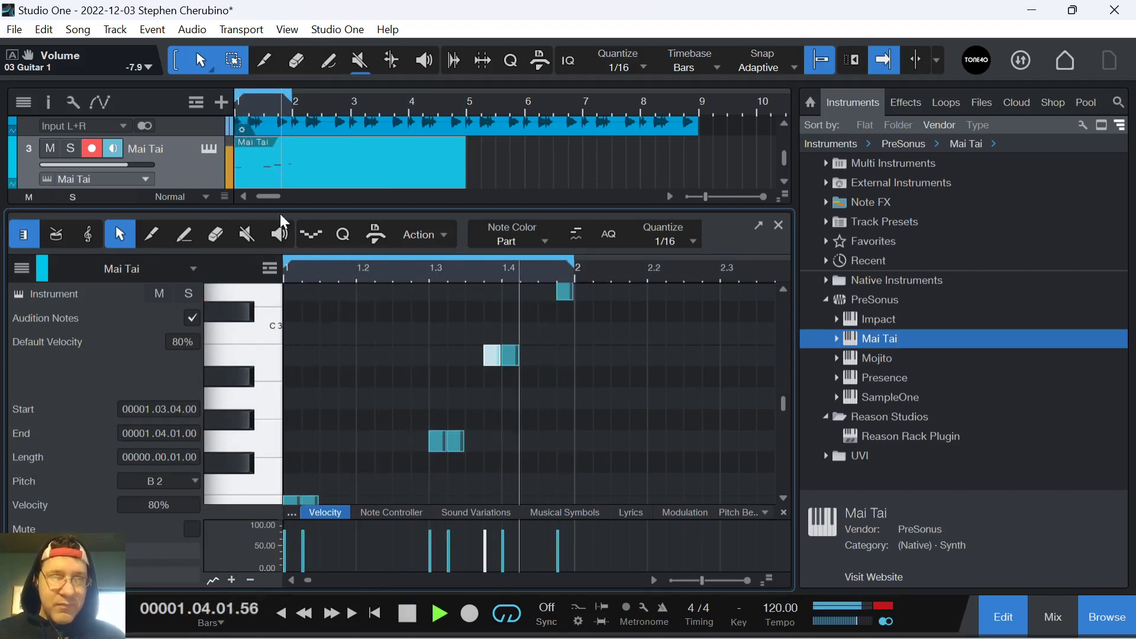
{"action": "left_click_drag", "start_coordinate": [282, 206], "coordinate": [242, 304]}
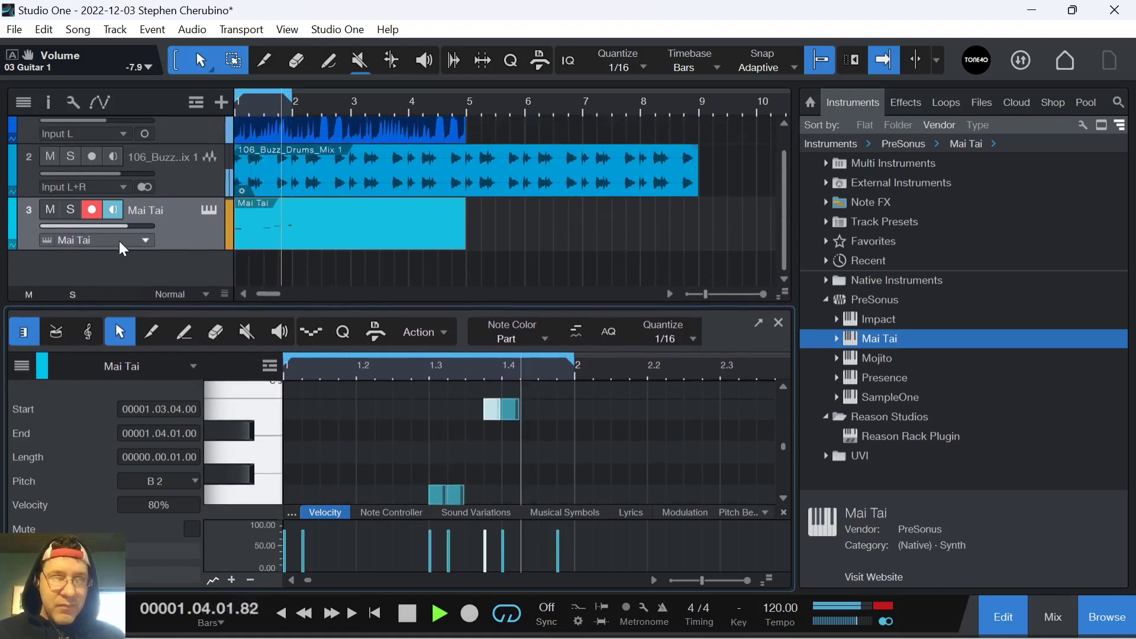
{"action": "left_click_drag", "start_coordinate": [122, 227], "coordinate": [135, 226]}
{"action": "scroll", "coordinate": [435, 367], "scroll_direction": "down", "scroll_amount": 4}
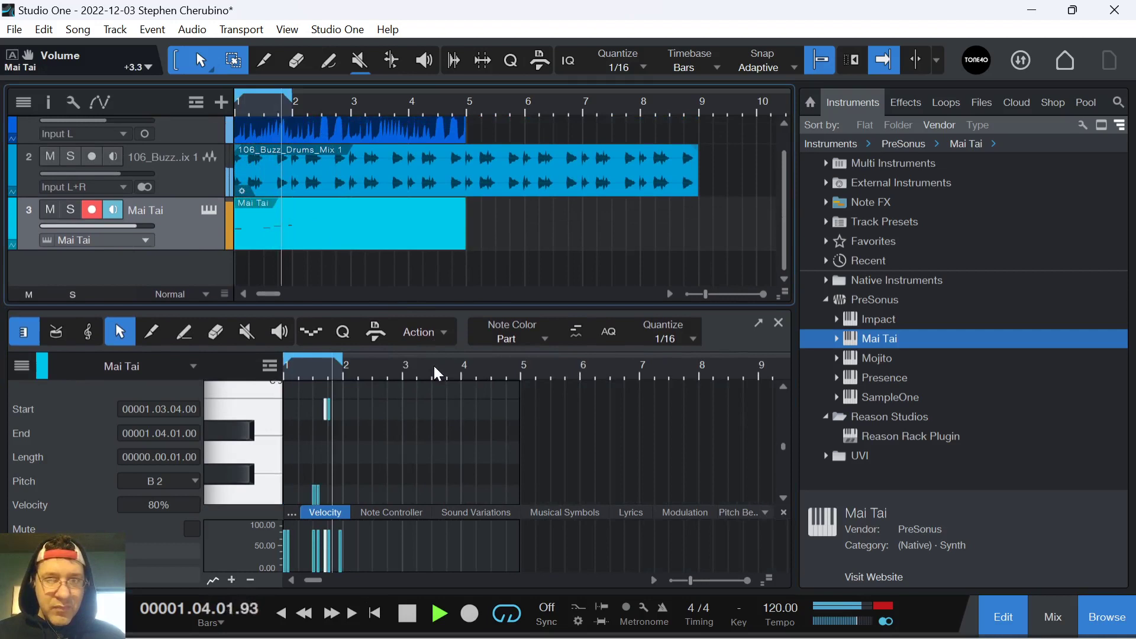
{"action": "key", "text": "space"}
{"action": "scroll", "coordinate": [379, 429], "scroll_direction": "up", "scroll_amount": 2}
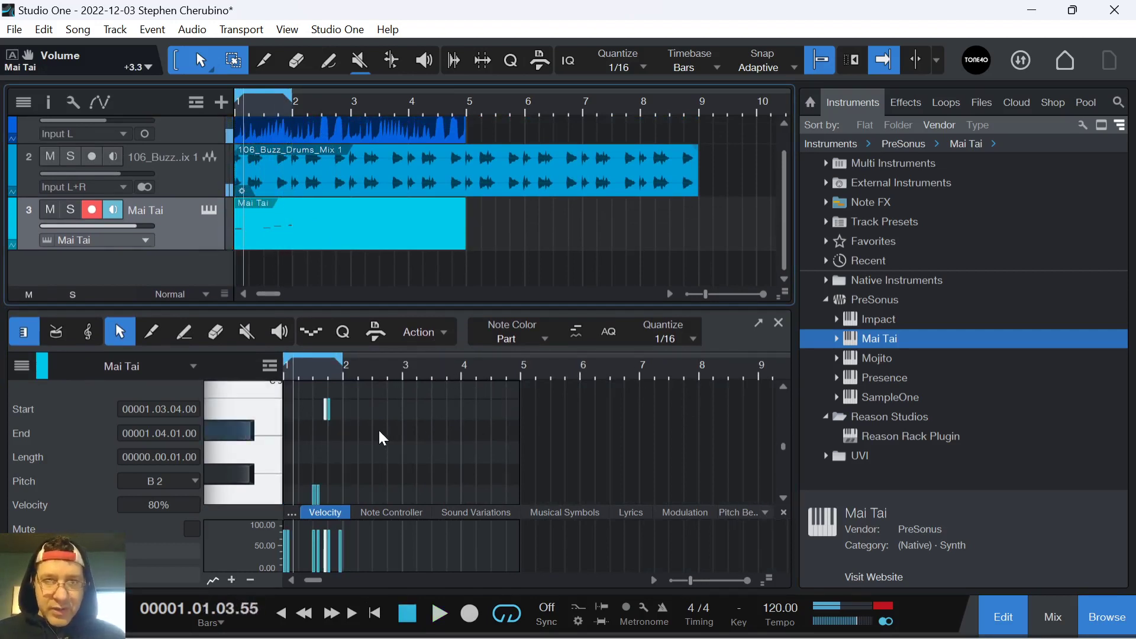
{"action": "scroll", "coordinate": [378, 425], "scroll_direction": "down", "scroll_amount": 1}
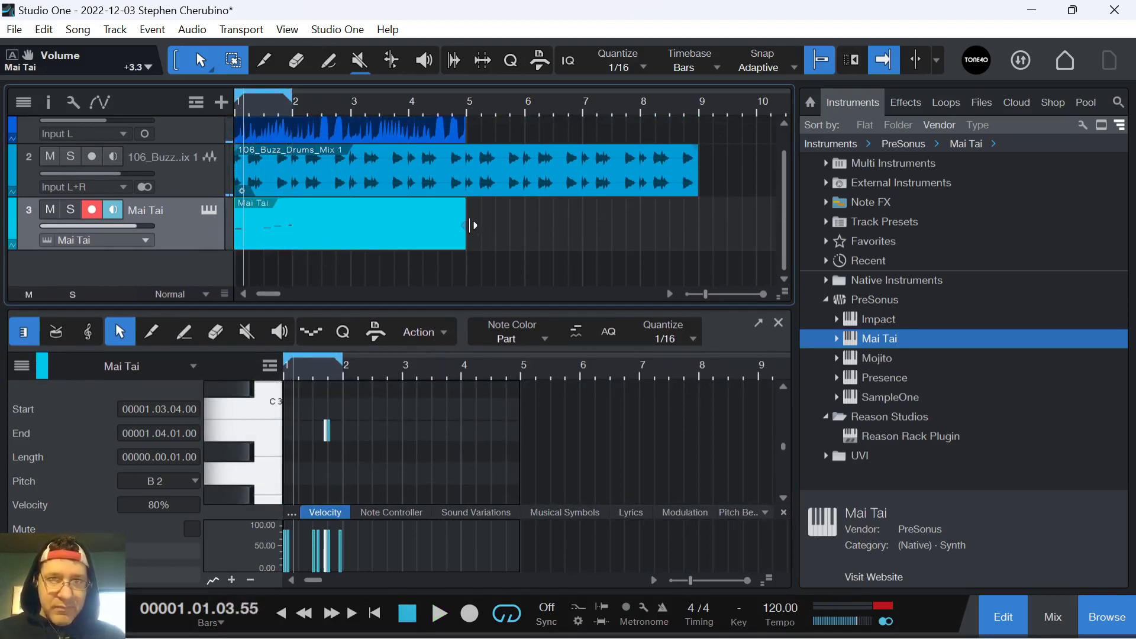
- Trim the Mai Tai part to one bar and duplicate it across the following bars
{"action": "left_click_drag", "start_coordinate": [471, 226], "coordinate": [295, 230]}
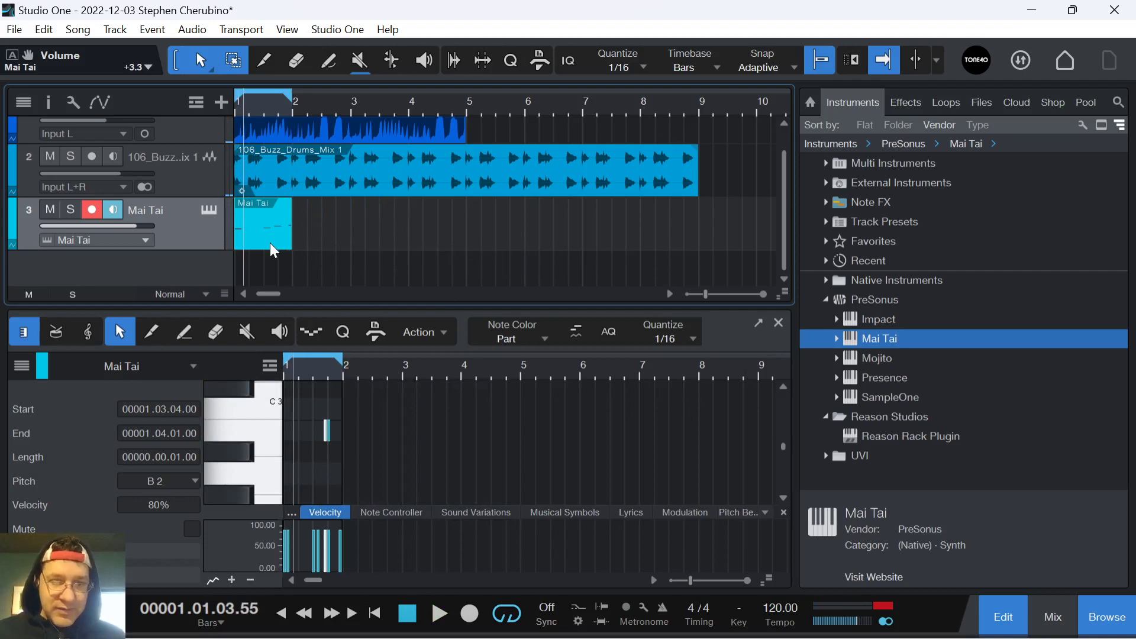
{"action": "key", "text": "d"}
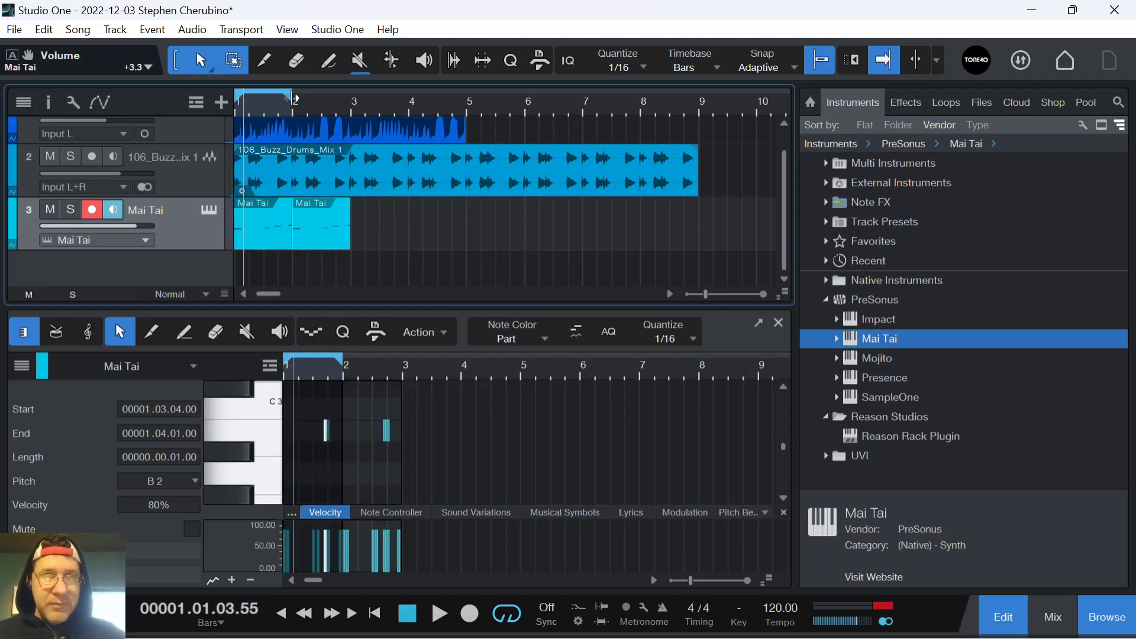
{"action": "left_click_drag", "start_coordinate": [332, 102], "coordinate": [464, 84]}
{"action": "key", "text": "space"}
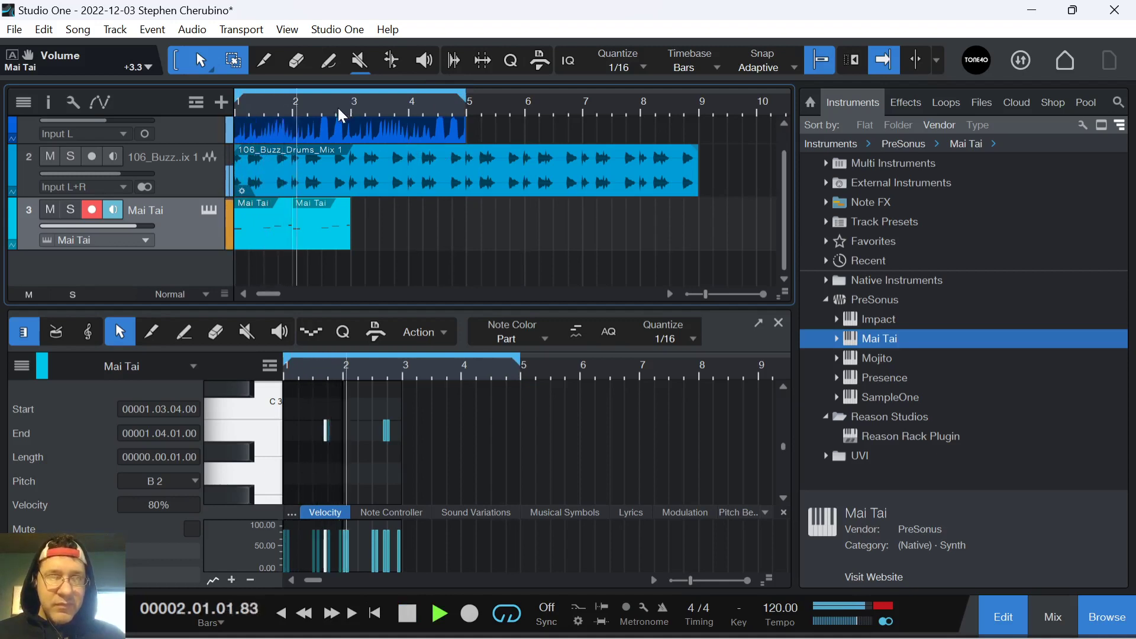
{"action": "key", "text": "space"}
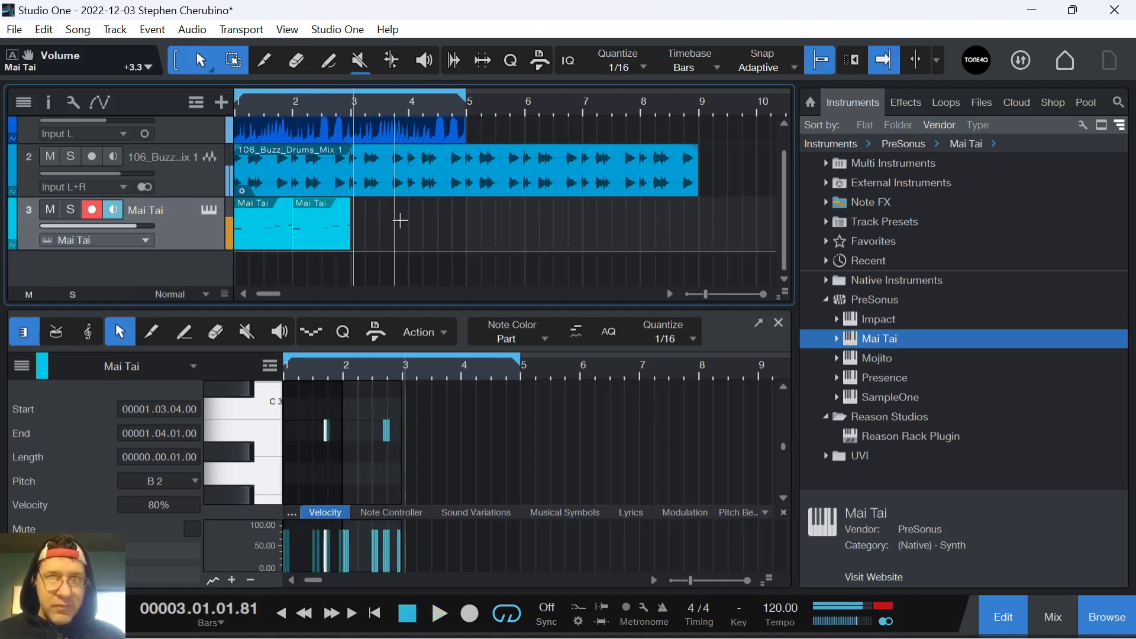
{"action": "key", "text": "d"}
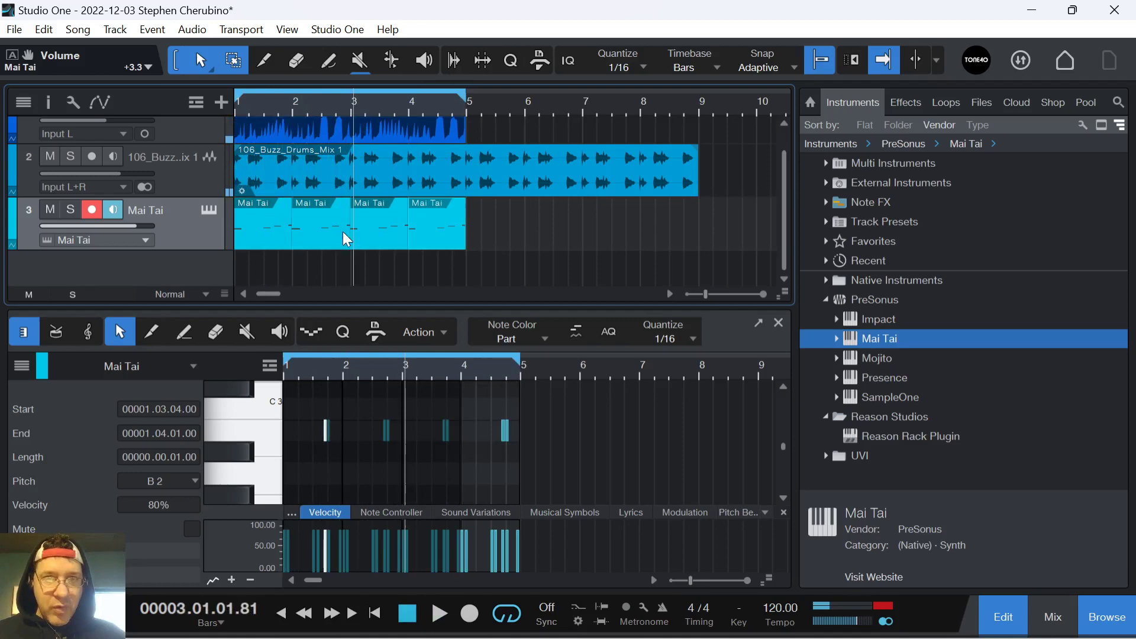
- Duplicate the last bass part into bar 5 and the guitar loop to bars 5–9
{"action": "left_click_drag", "start_coordinate": [487, 111], "coordinate": [451, 108]}
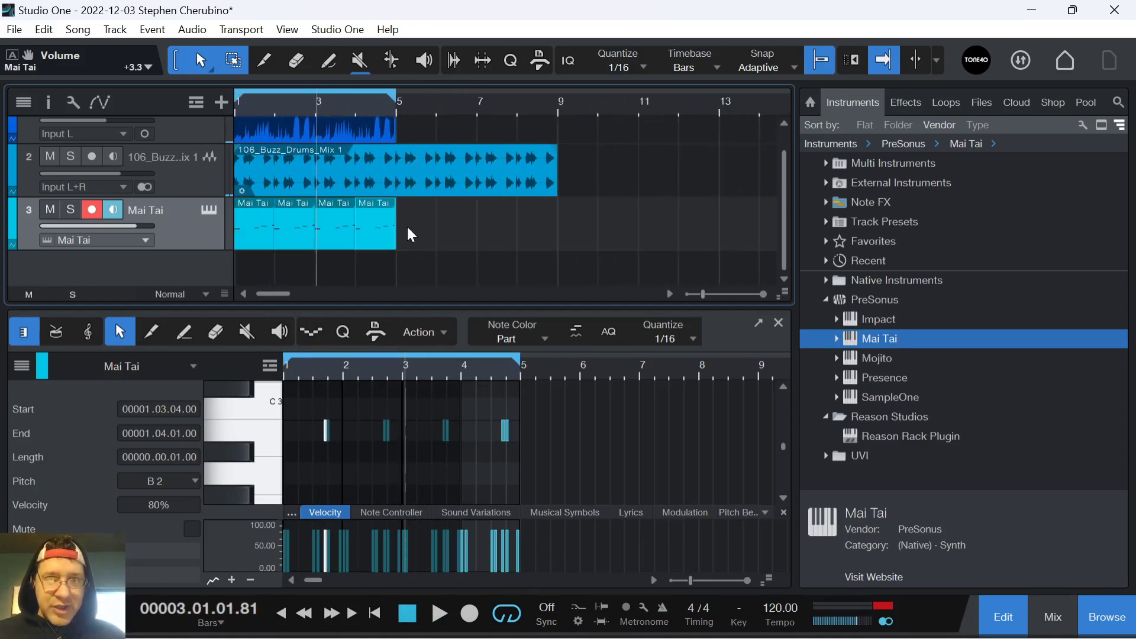
{"action": "left_click", "coordinate": [384, 243]}
{"action": "key", "text": "d"}
{"action": "left_click", "coordinate": [381, 137]}
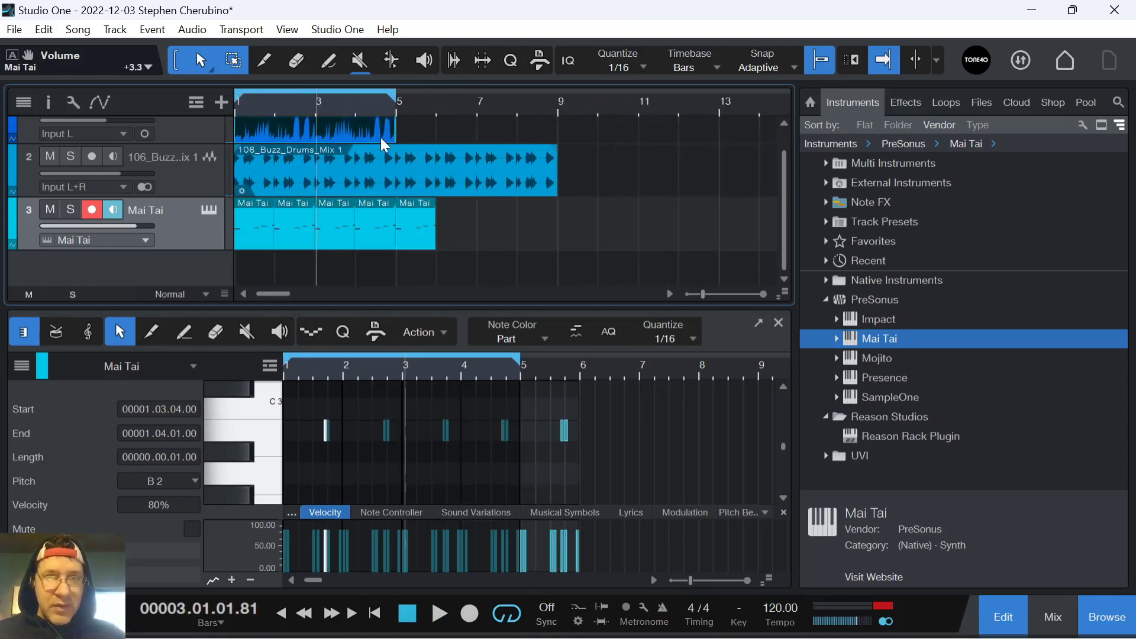
{"action": "key", "text": "d"}
{"action": "left_click", "coordinate": [412, 245]}
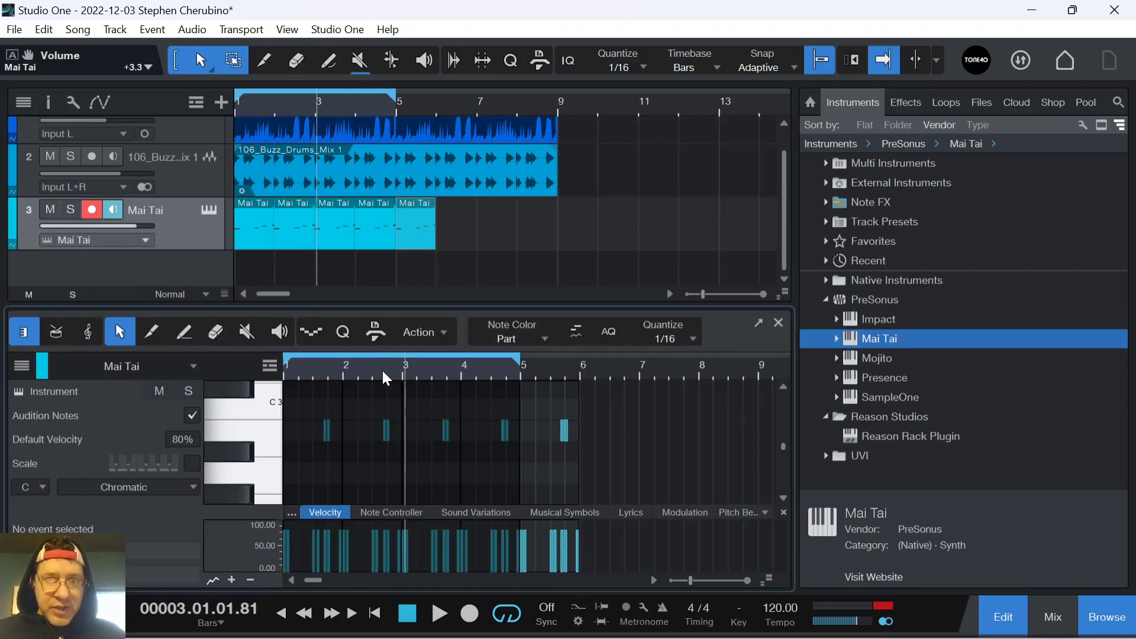
- Enlarge the note editor and zoom on bars 5–8, auditioning the A2 pitch
{"action": "left_click_drag", "start_coordinate": [409, 307], "coordinate": [409, 114]}
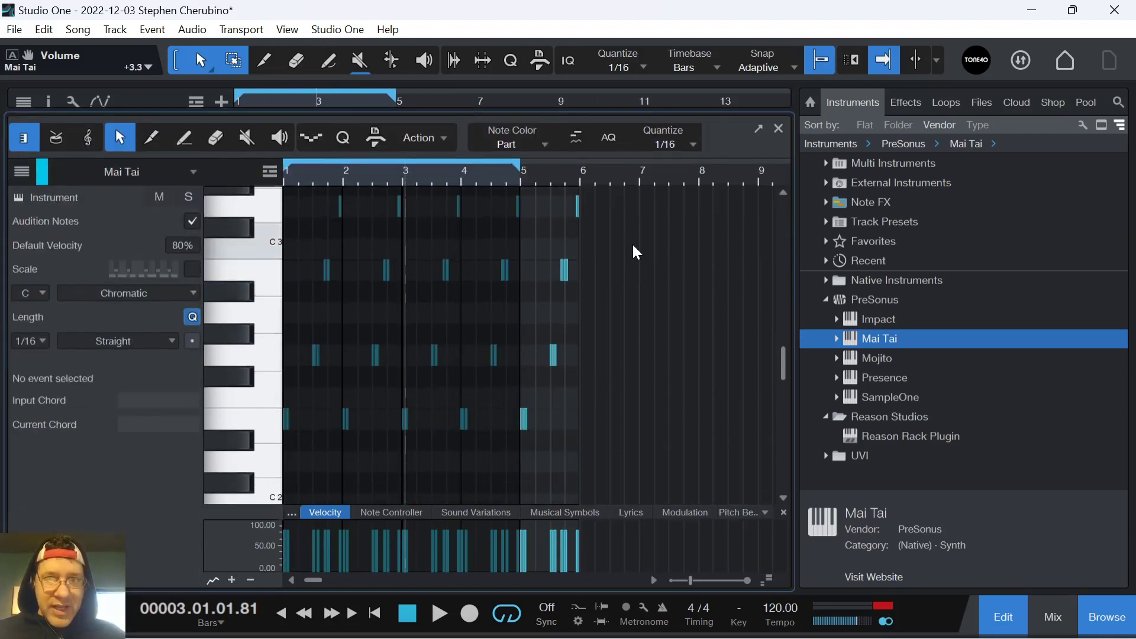
{"action": "left_click_drag", "start_coordinate": [596, 181], "coordinate": [578, 217]}
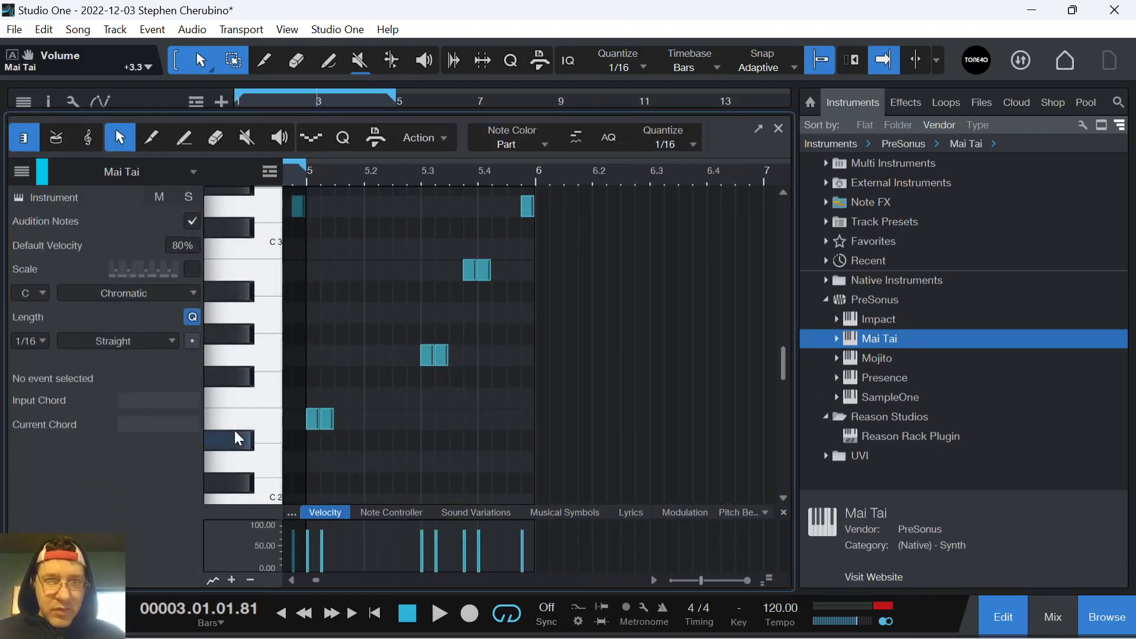
{"action": "left_click", "coordinate": [268, 429]}
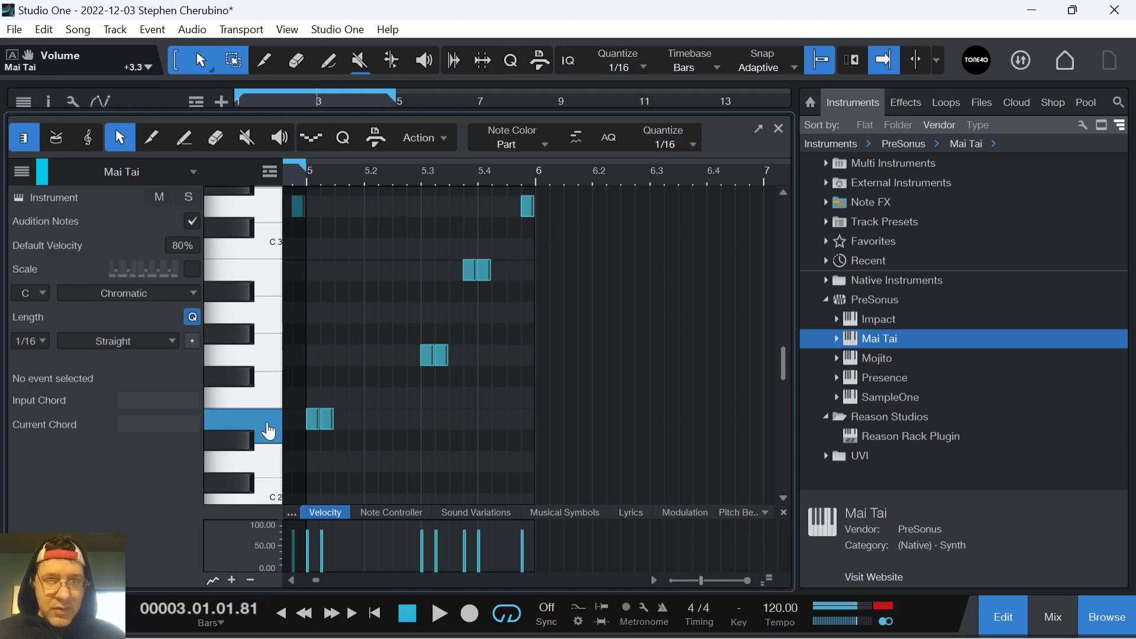
{"action": "left_click", "coordinate": [285, 367]}
{"action": "left_click", "coordinate": [275, 368]}
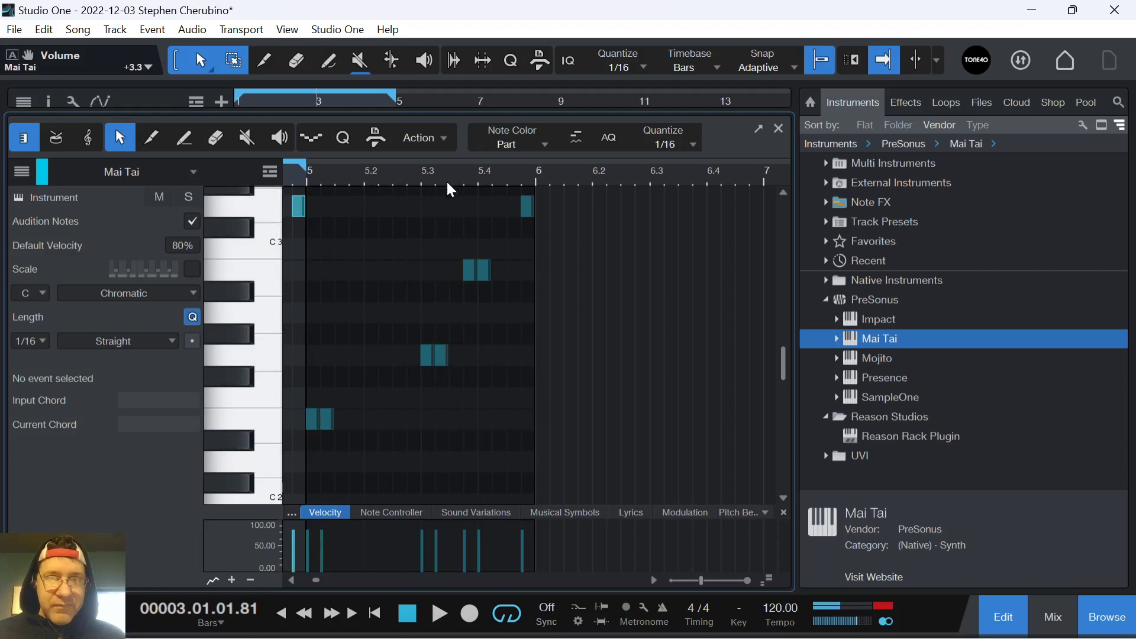
{"action": "mouse_move", "coordinate": [413, 179]}
{"action": "left_mouse_down"}
{"action": "mouse_move", "coordinate": [444, 195]}
{"action": "mouse_move", "coordinate": [421, 166]}
{"action": "left_mouse_up"}
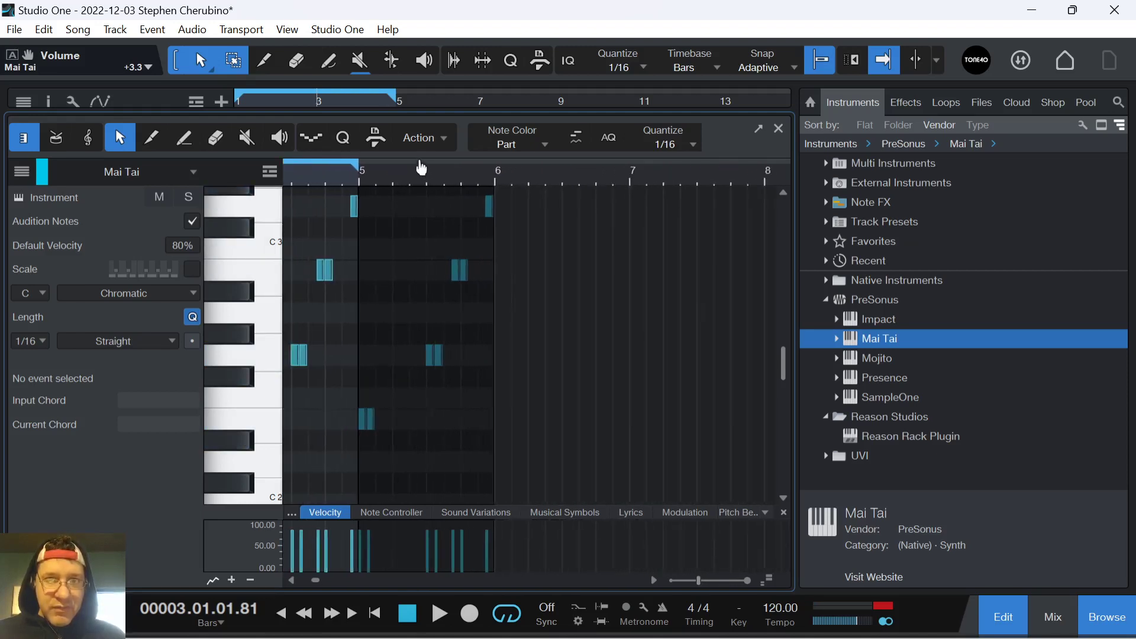
- Duplicate the four bar-5 bass notes into bar 6
{"action": "left_click_drag", "start_coordinate": [553, 430], "coordinate": [358, 215]}
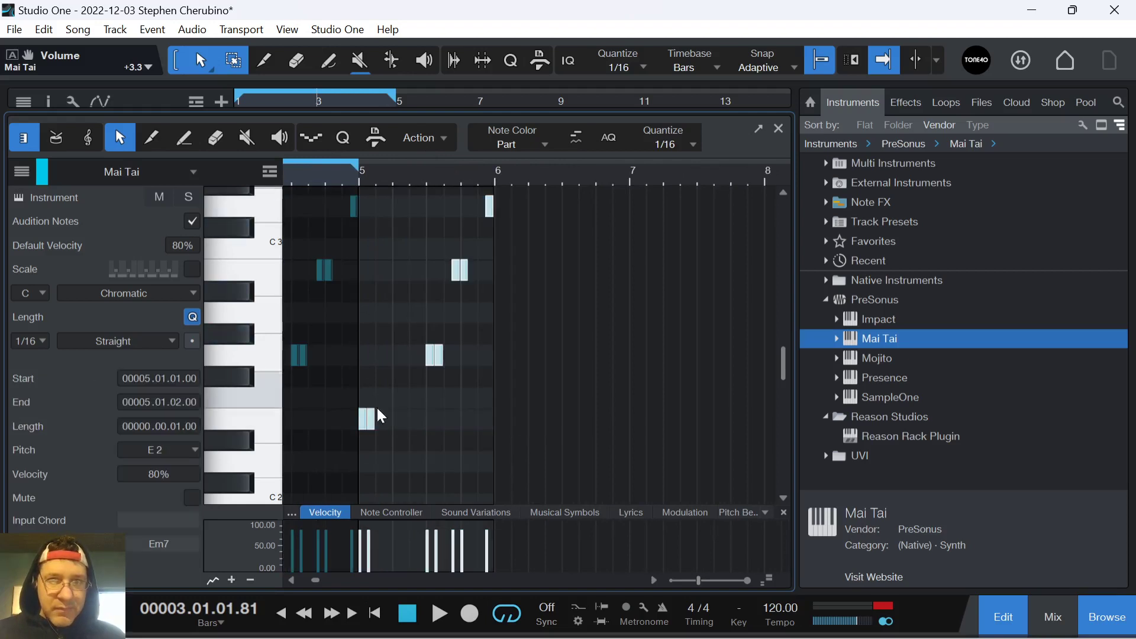
{"action": "left_click_drag", "start_coordinate": [540, 443], "coordinate": [369, 361]}
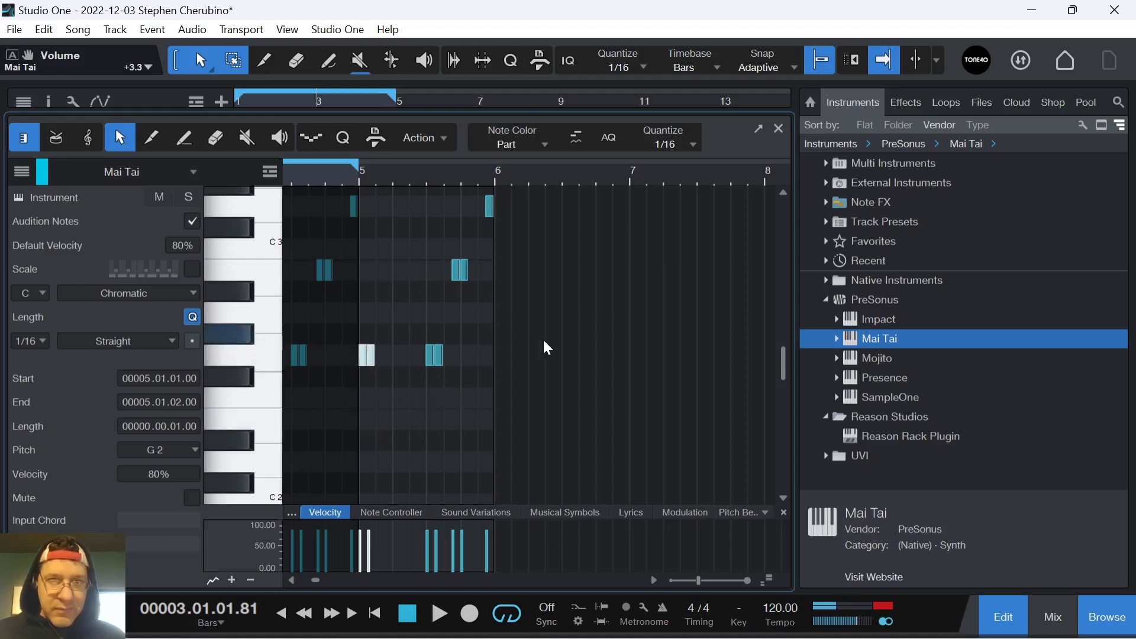
{"action": "scroll", "coordinate": [570, 414], "scroll_direction": "up", "scroll_amount": 1}
{"action": "left_click_drag", "start_coordinate": [563, 428], "coordinate": [358, 229]}
{"action": "key", "text": "d"}
{"action": "scroll", "coordinate": [472, 261], "scroll_direction": "down", "scroll_amount": 4}
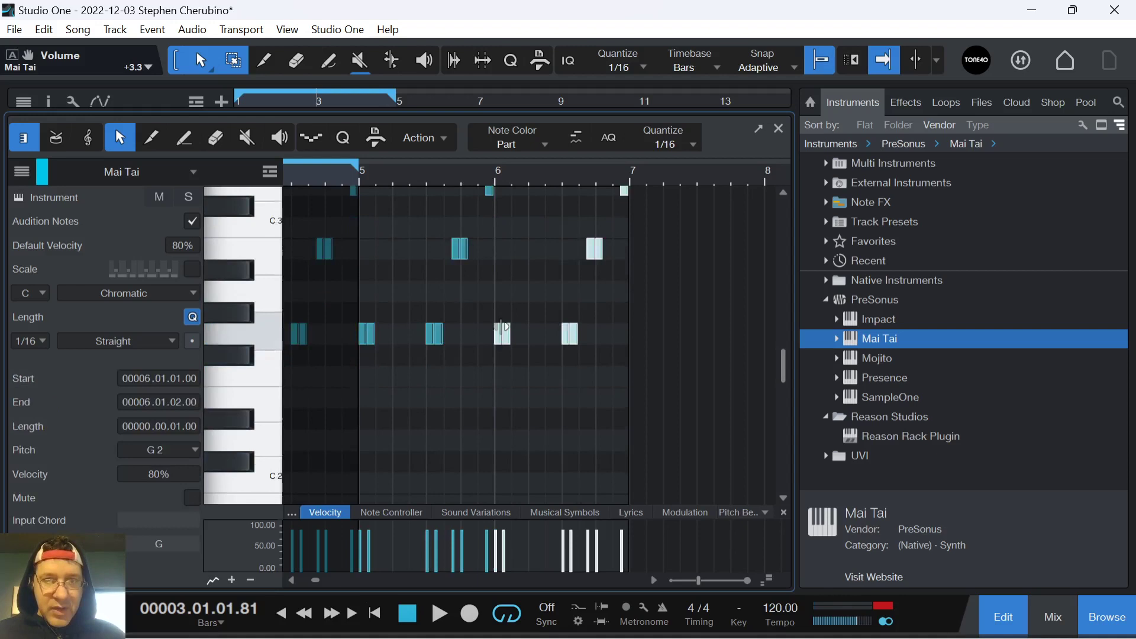
{"action": "scroll", "coordinate": [507, 322], "scroll_direction": "up", "scroll_amount": 1}
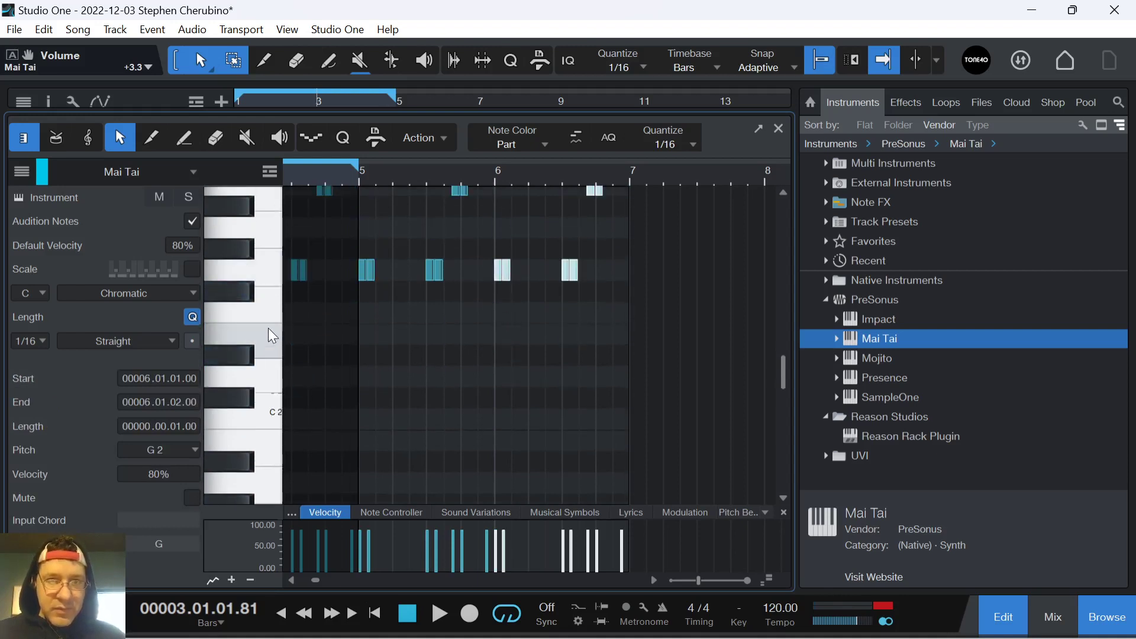
- Audition G2, adjust the bar-6 G2 note, and duplicate the notes into bar 7
{"action": "left_click", "coordinate": [263, 277]}
{"action": "left_click", "coordinate": [263, 276]}
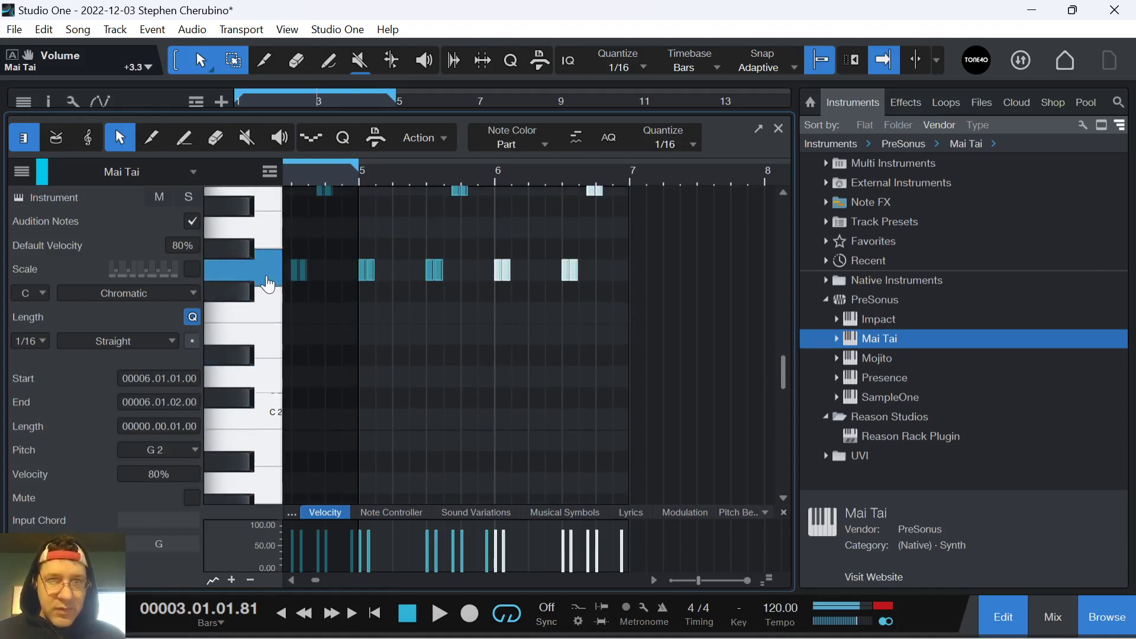
{"action": "left_click", "coordinate": [529, 298]}
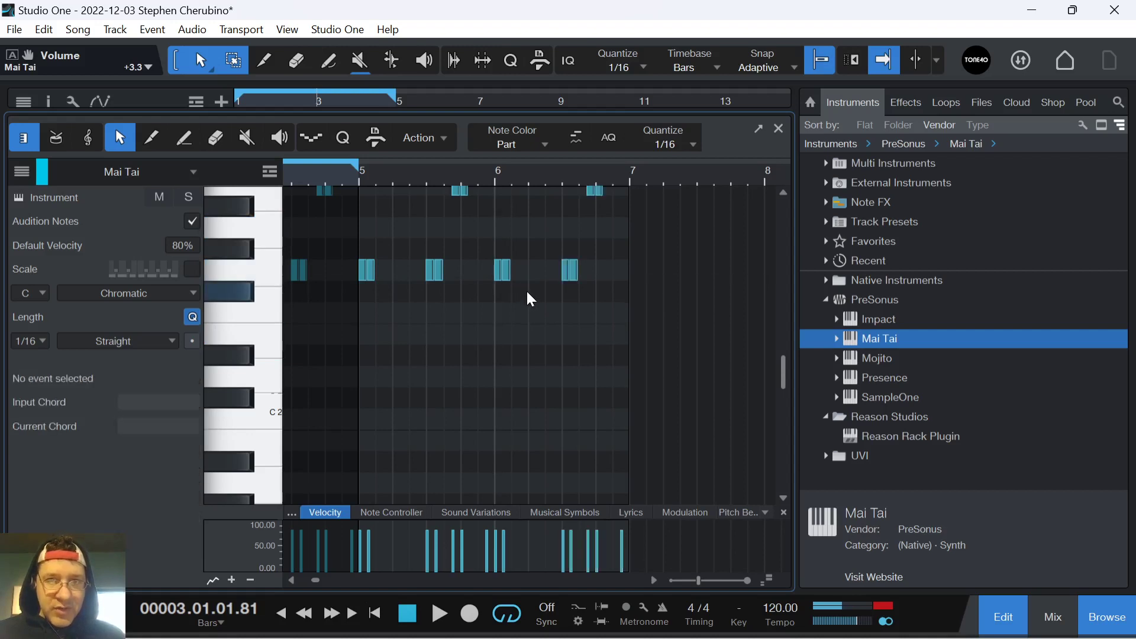
{"action": "left_click", "coordinate": [499, 270]}
{"action": "left_click_drag", "start_coordinate": [502, 275], "coordinate": [505, 230]}
{"action": "scroll", "coordinate": [574, 244], "scroll_direction": "up", "scroll_amount": 2}
{"action": "scroll", "coordinate": [575, 244], "scroll_direction": "up", "scroll_amount": 3}
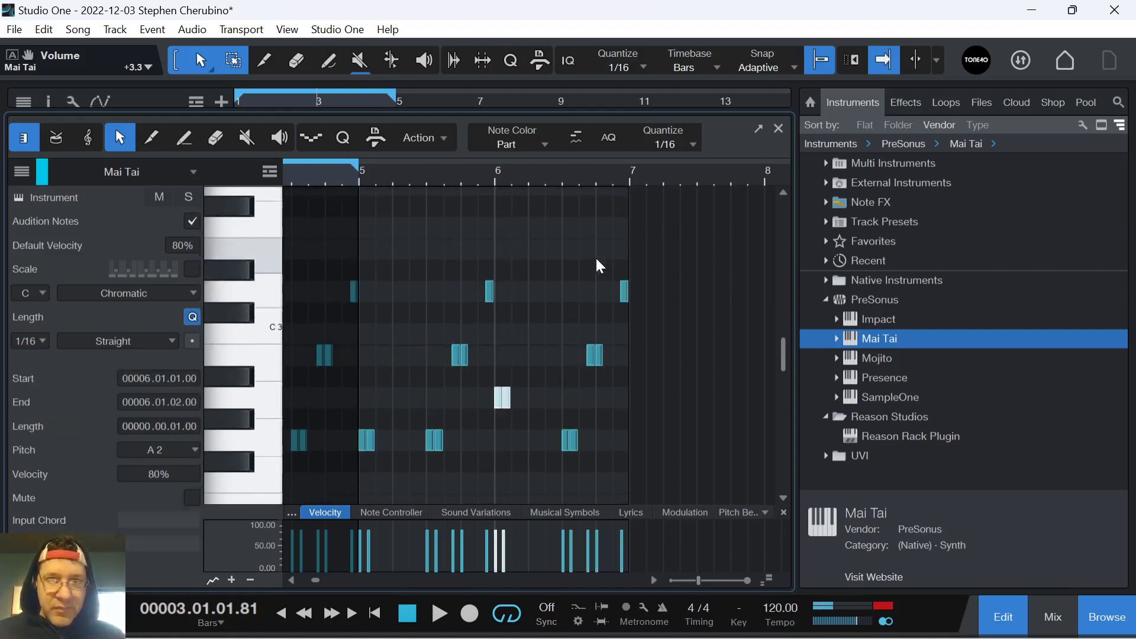
{"action": "left_click_drag", "start_coordinate": [671, 473], "coordinate": [499, 246]}
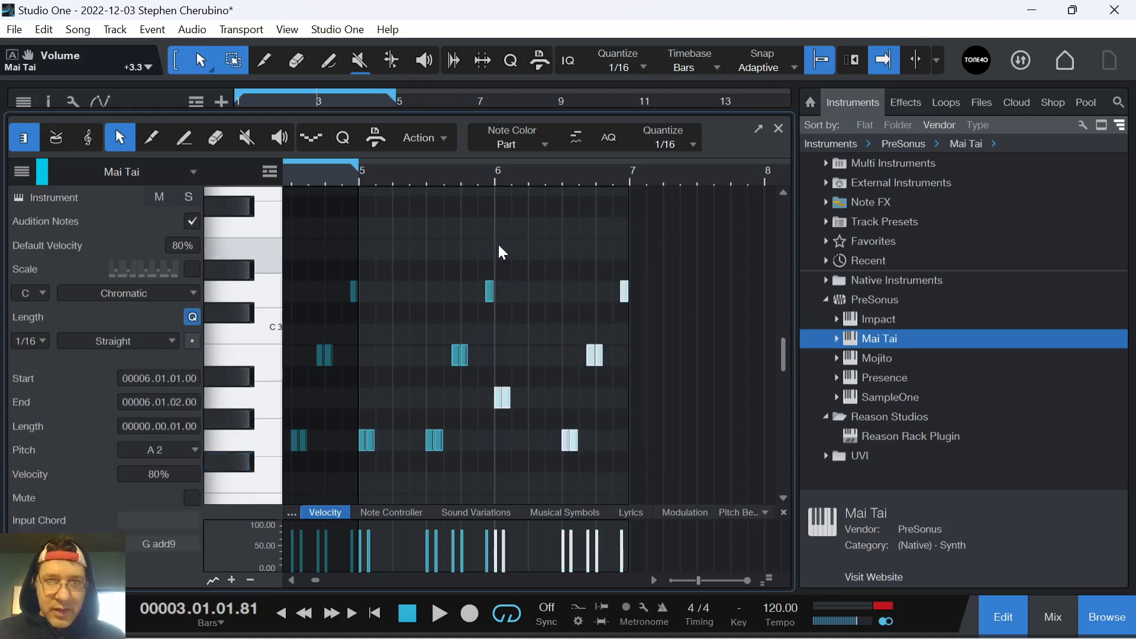
{"action": "key", "text": "d"}
- Lower the bar-7 A2 note to D2, then zoom out and close the editor
{"action": "left_click", "coordinate": [271, 334]}
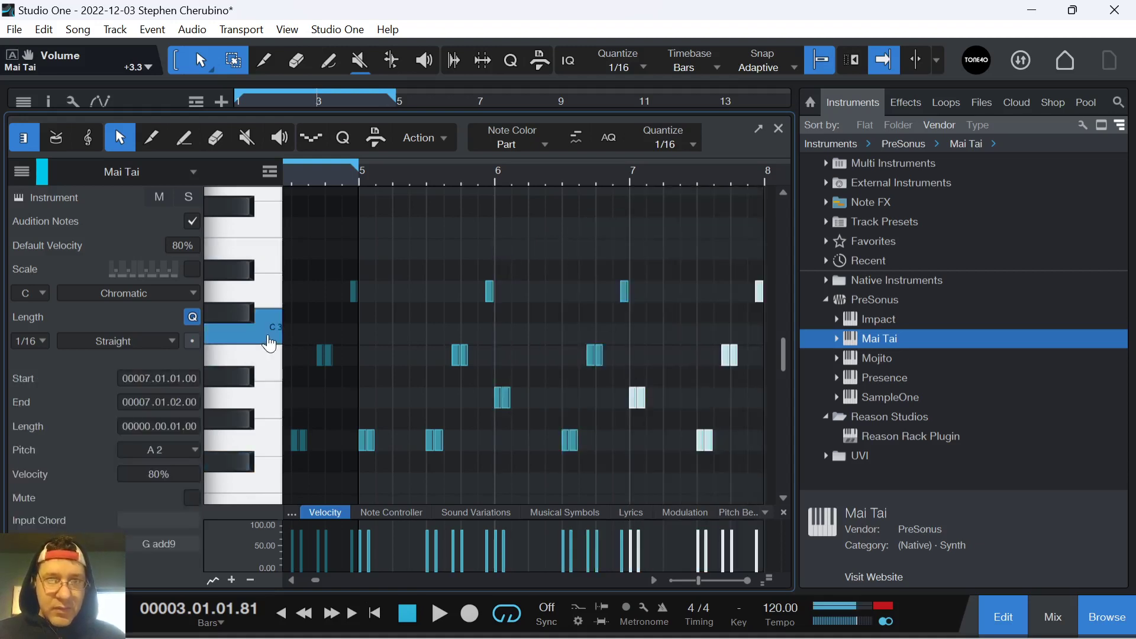
{"action": "left_click", "coordinate": [272, 306]}
{"action": "left_click_drag", "start_coordinate": [660, 406], "coordinate": [633, 382]}
{"action": "scroll", "coordinate": [646, 384], "scroll_direction": "down", "scroll_amount": 3}
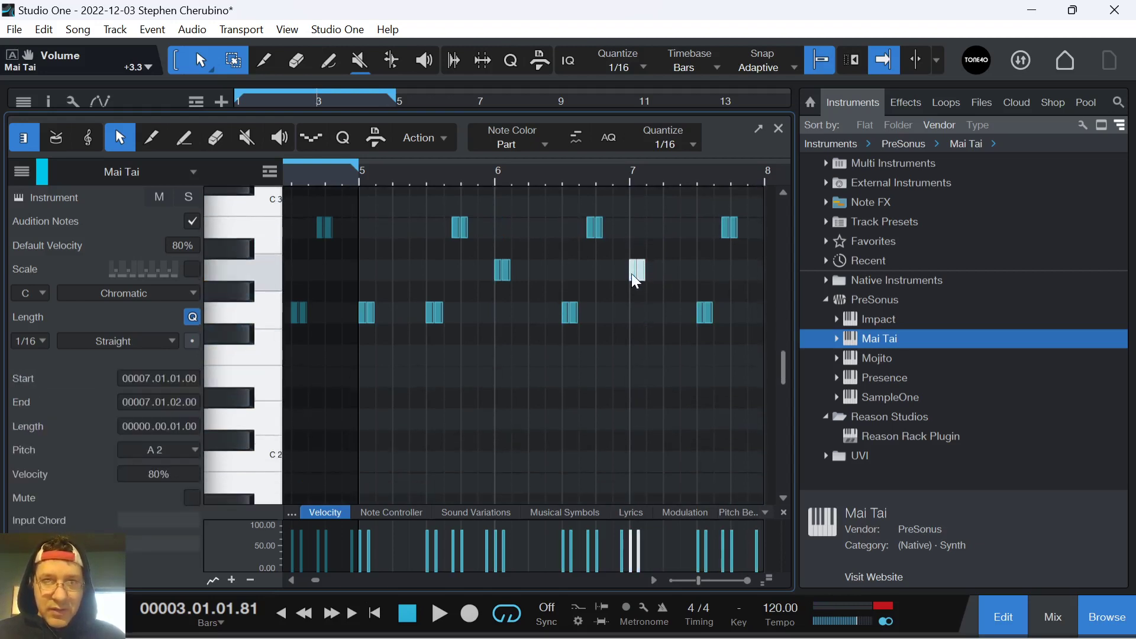
{"action": "left_click_drag", "start_coordinate": [636, 282], "coordinate": [638, 418]}
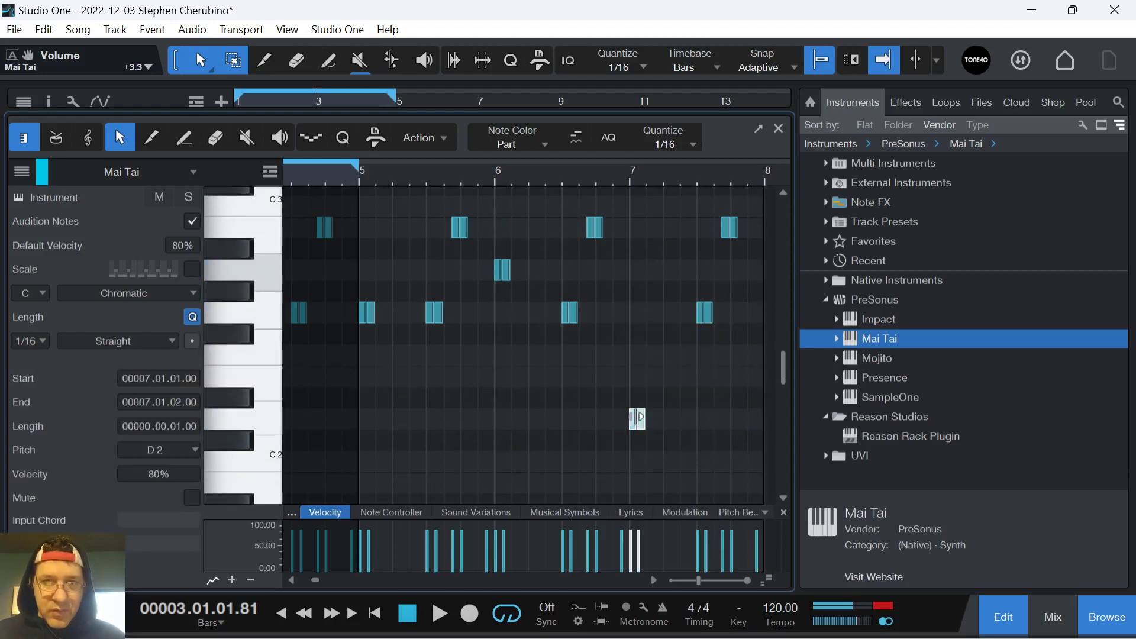
{"action": "left_click_drag", "start_coordinate": [433, 171], "coordinate": [402, 161]}
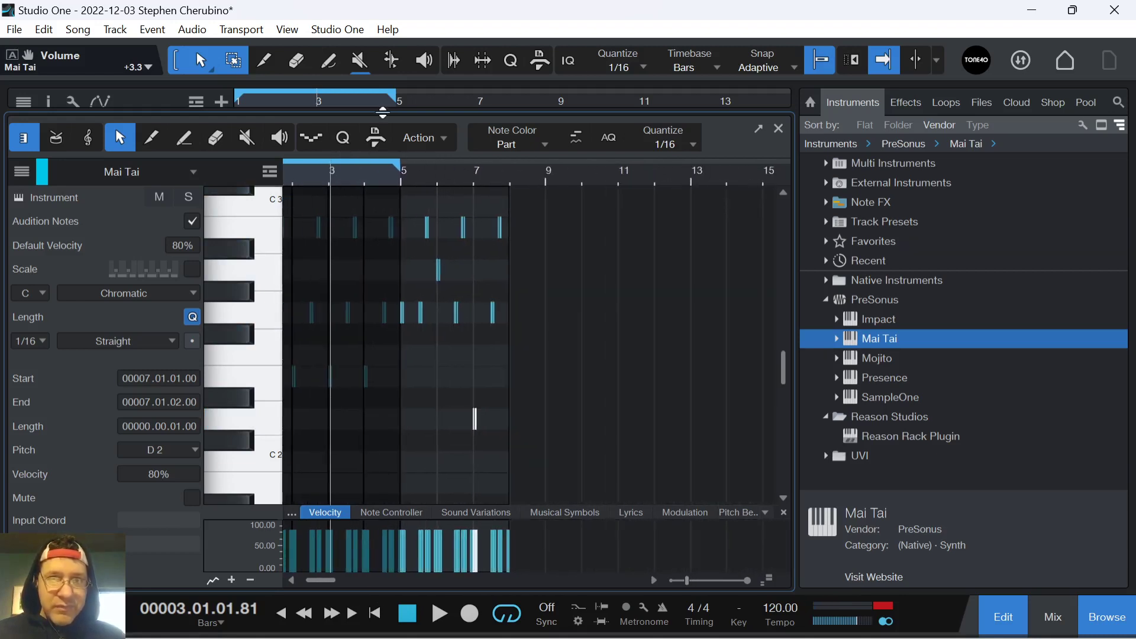
{"action": "left_click", "coordinate": [779, 129]}
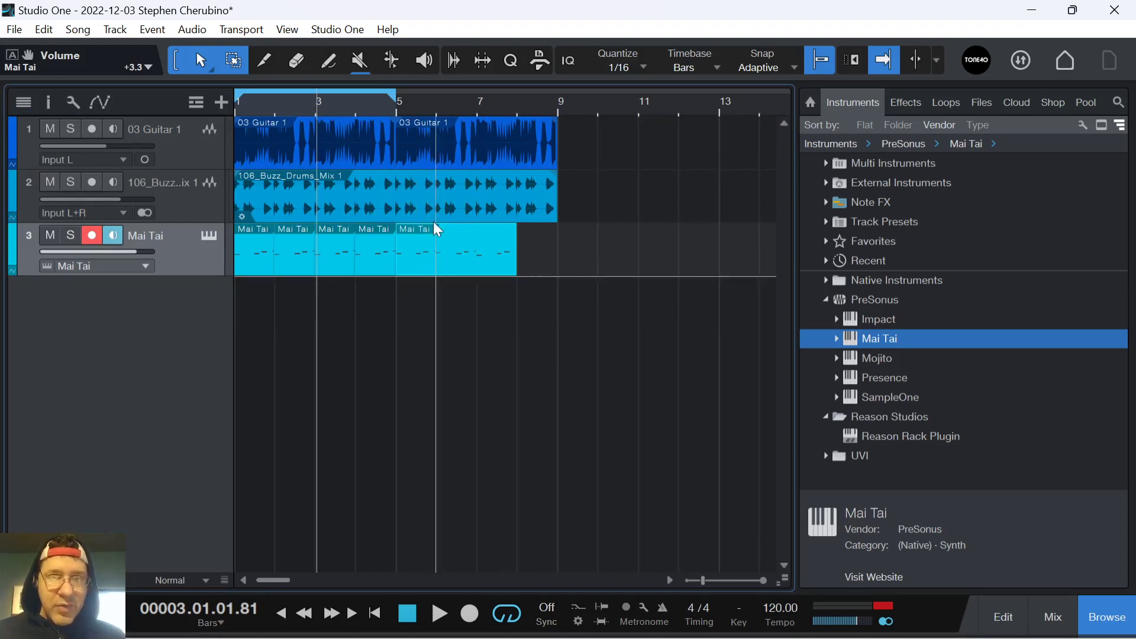
- Play from bar 5, then view the Mai Tai part's notes from bar 1
{"action": "left_click", "coordinate": [396, 106]}
{"action": "key", "text": "space"}
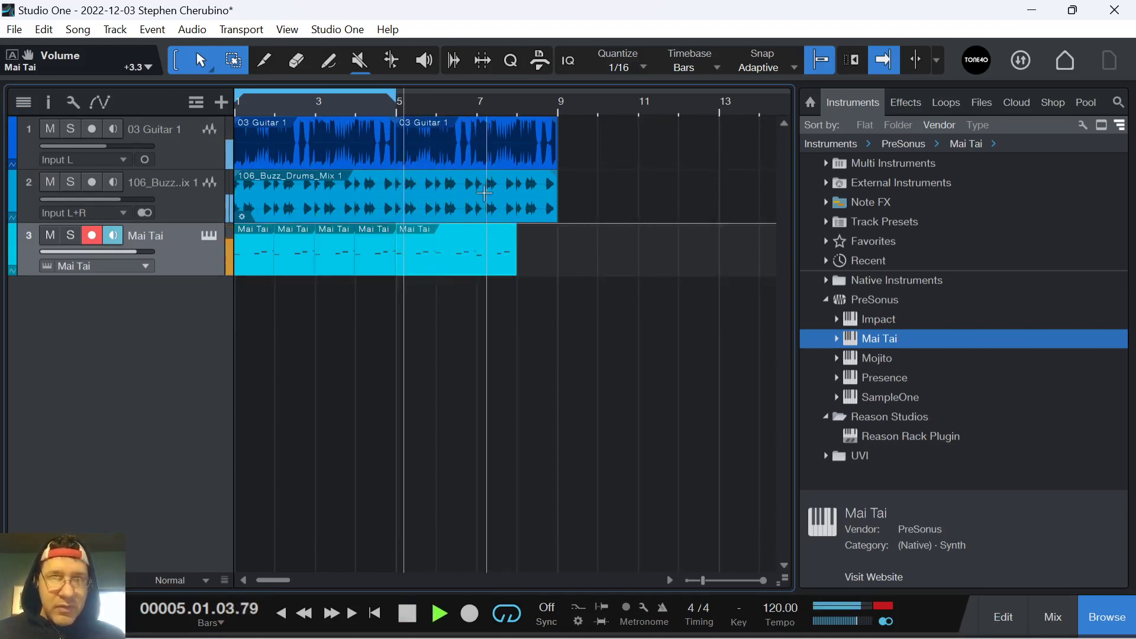
{"action": "key", "text": "space"}
{"action": "double_click", "coordinate": [474, 262]}
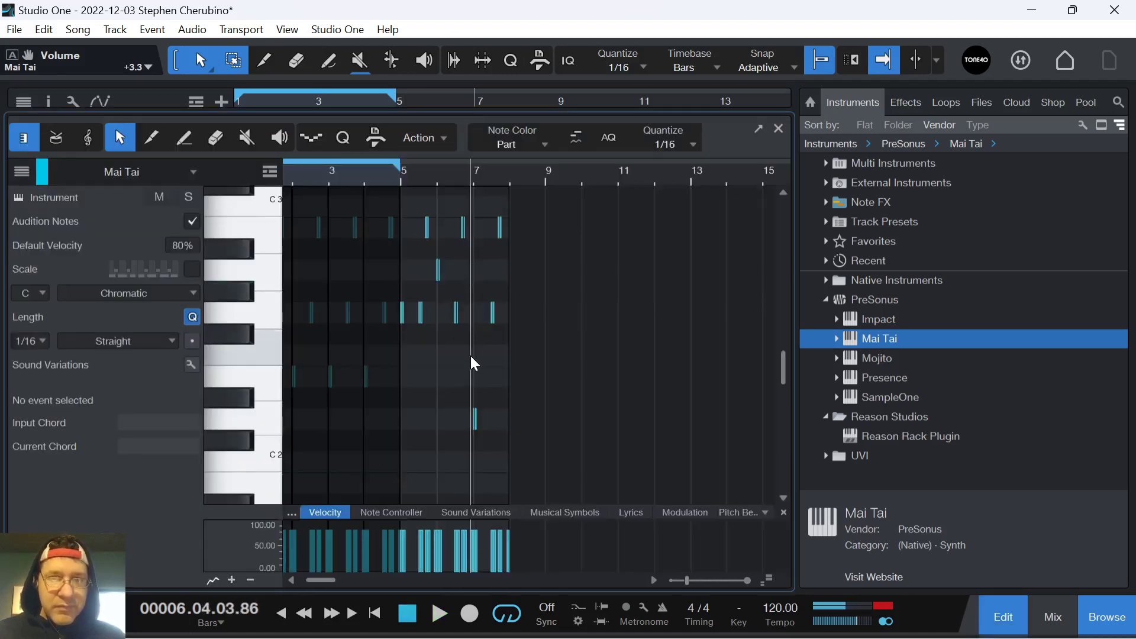
{"action": "left_click_drag", "start_coordinate": [440, 176], "coordinate": [575, 184]}
{"action": "scroll", "coordinate": [620, 219], "scroll_direction": "up", "scroll_amount": 2}
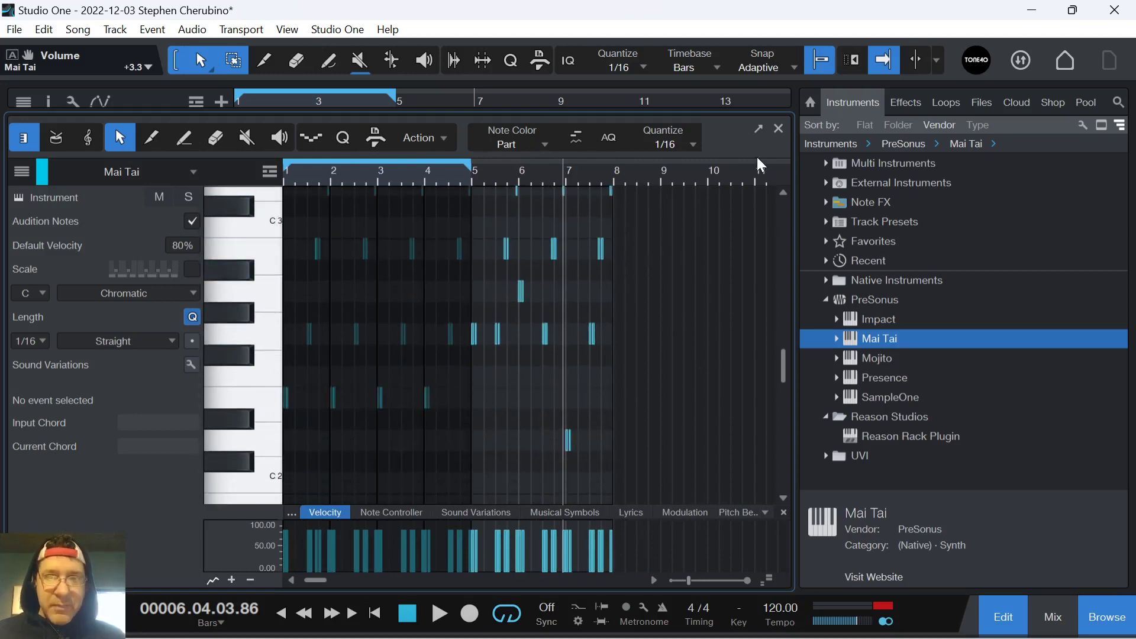
- Delete the last Mai Tai part and copy the fourth part to bar 5
{"action": "left_click", "coordinate": [779, 129]}
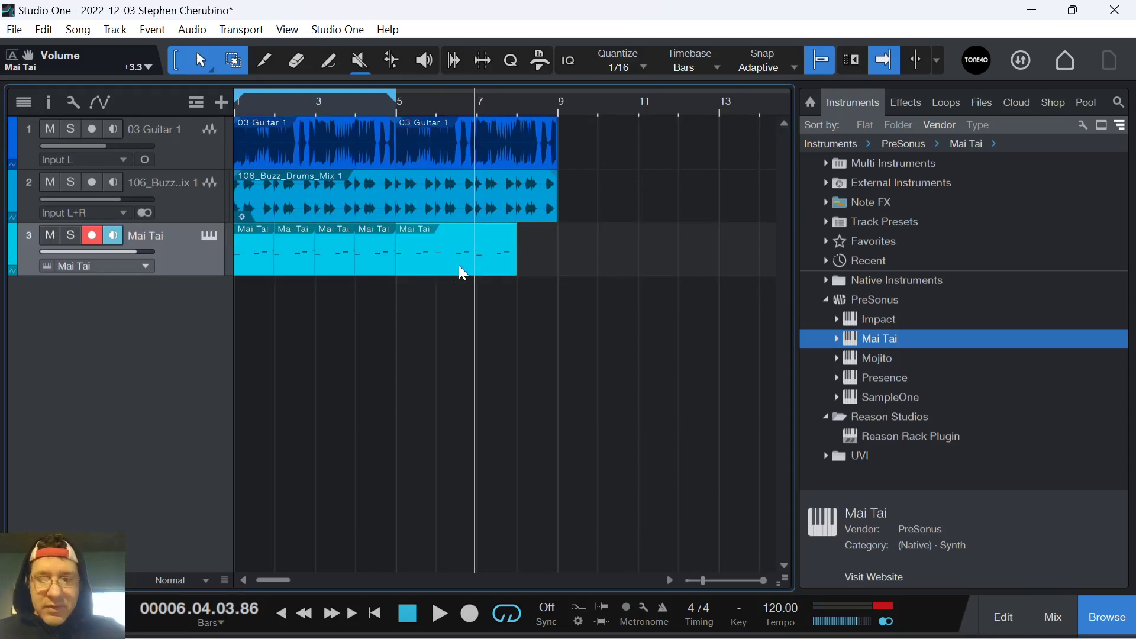
{"action": "key", "text": "Delete"}
{"action": "left_click_drag", "start_coordinate": [371, 269], "coordinate": [411, 283]}
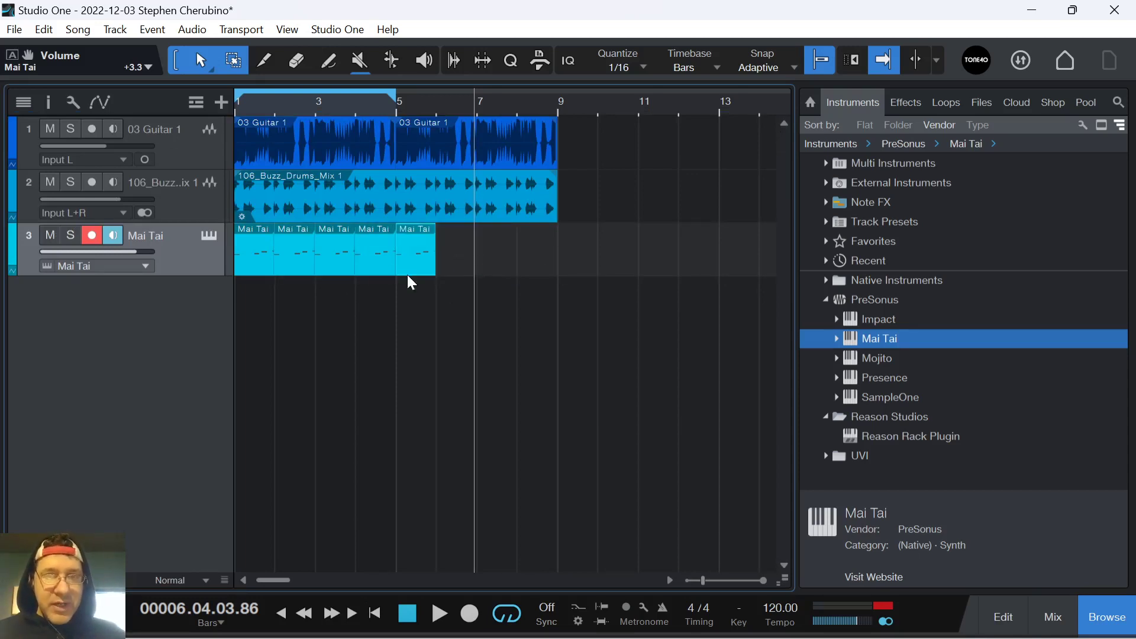
- Duplicate the four bar-5 bass notes into bar 6
{"action": "double_click", "coordinate": [421, 265]}
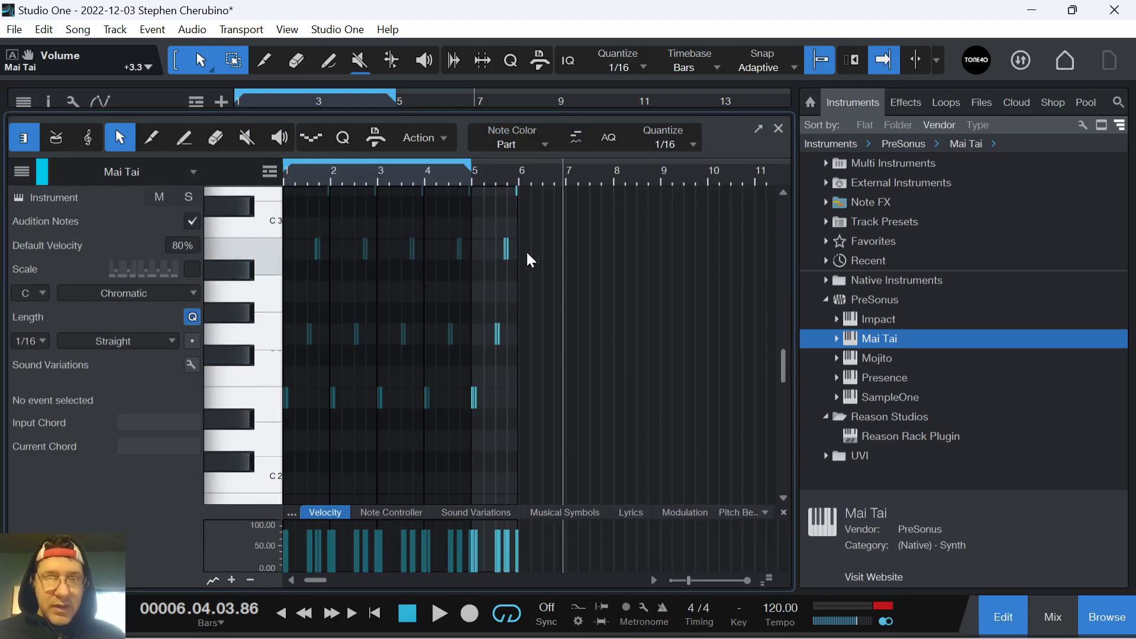
{"action": "left_click_drag", "start_coordinate": [630, 165], "coordinate": [670, 193]}
{"action": "scroll", "coordinate": [574, 268], "scroll_direction": "up", "scroll_amount": 1}
{"action": "left_click_drag", "start_coordinate": [591, 453], "coordinate": [389, 218]}
{"action": "key", "text": "d"}
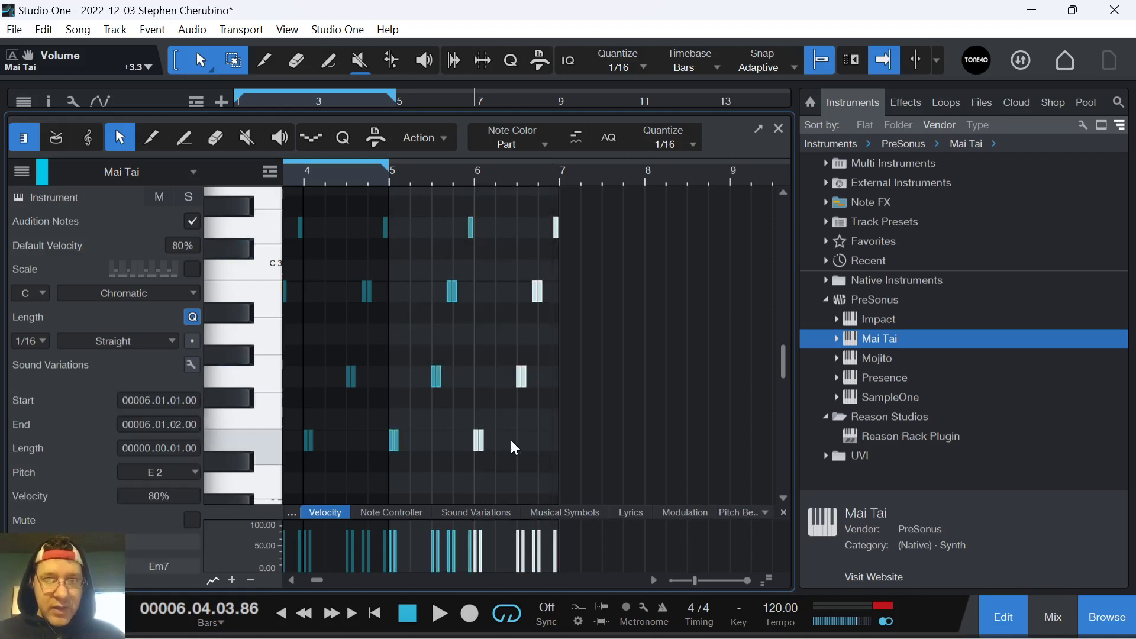
- Raise the bar-6 E2 note to G2 and duplicate bar 6 into bar 7
{"action": "left_click", "coordinate": [505, 456]}
{"action": "left_click", "coordinate": [477, 440]}
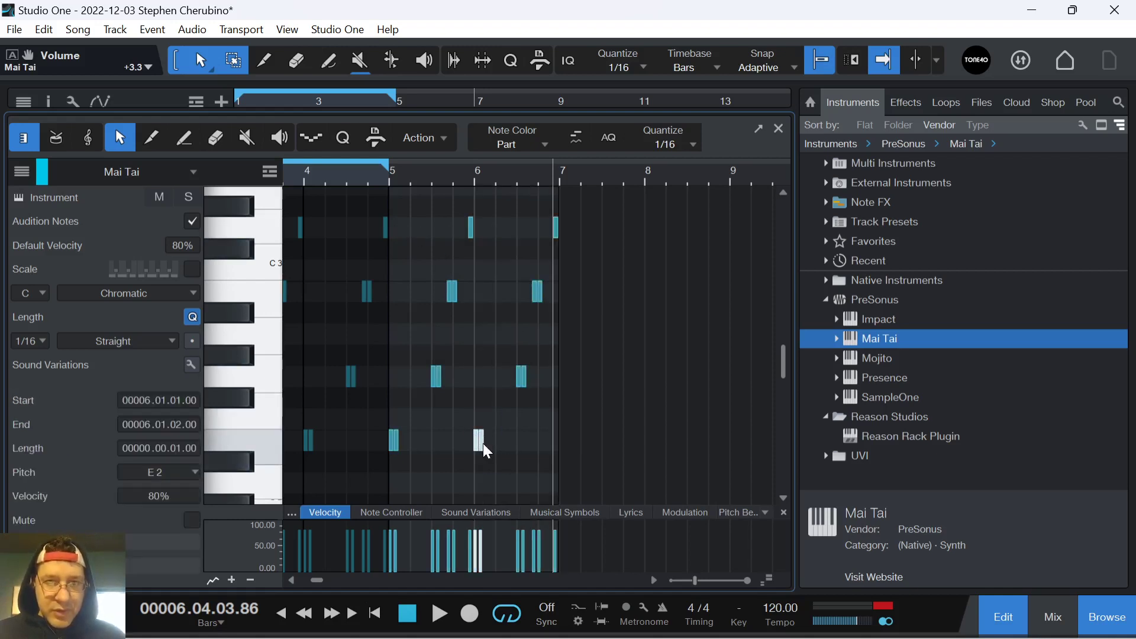
{"action": "left_click_drag", "start_coordinate": [486, 451], "coordinate": [486, 388]}
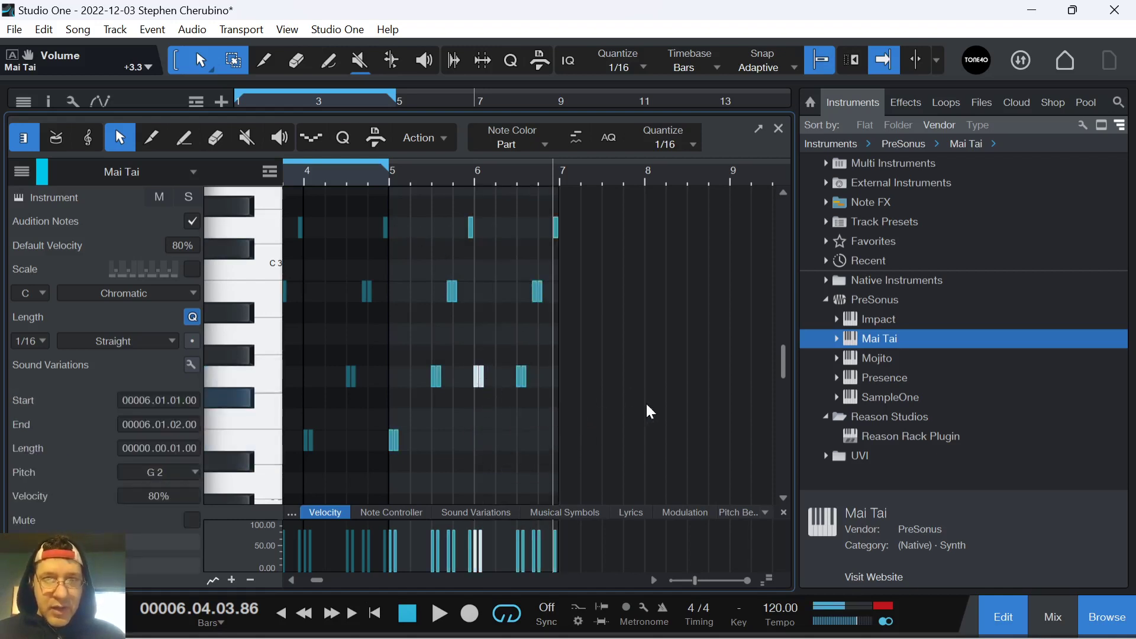
{"action": "left_click_drag", "start_coordinate": [651, 412], "coordinate": [474, 218]}
{"action": "key", "text": "d"}
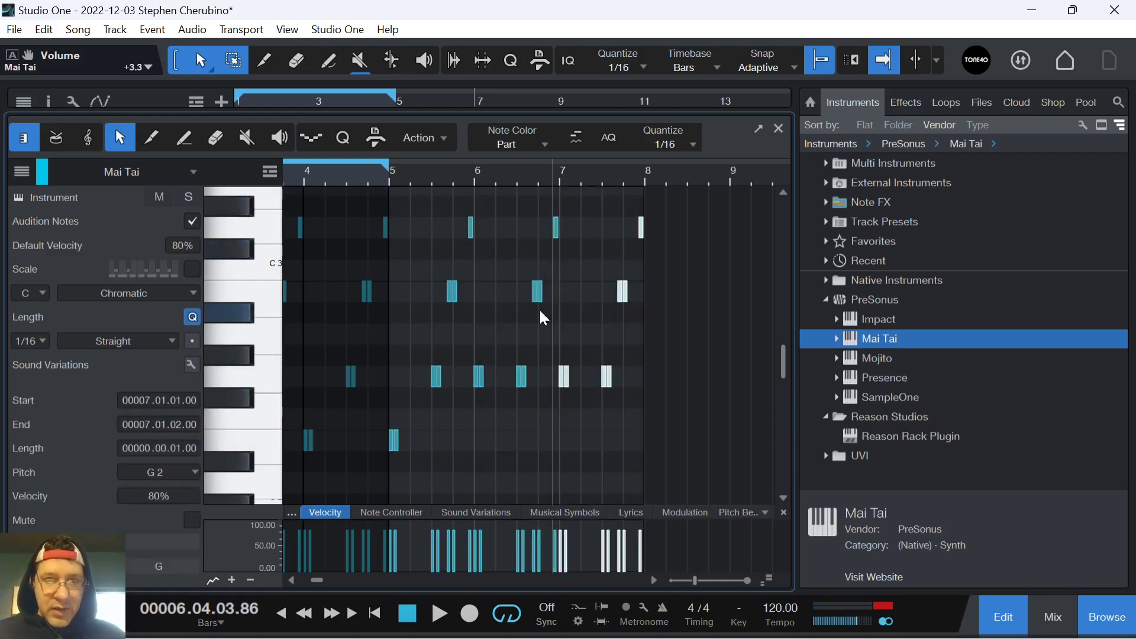
- Raise both bar-7 G2 notes to A2 and duplicate bar 7 into bar 8
{"action": "left_click", "coordinate": [570, 405]}
{"action": "left_click", "coordinate": [561, 377]}
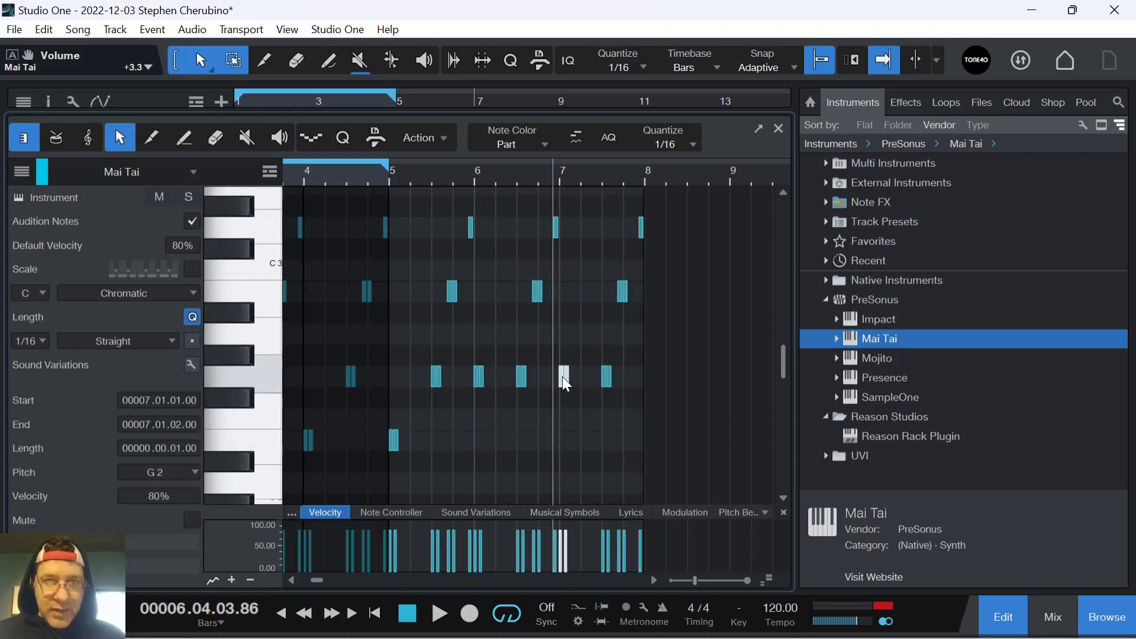
{"action": "left_click_drag", "start_coordinate": [565, 384], "coordinate": [566, 338]}
{"action": "left_click", "coordinate": [620, 379]}
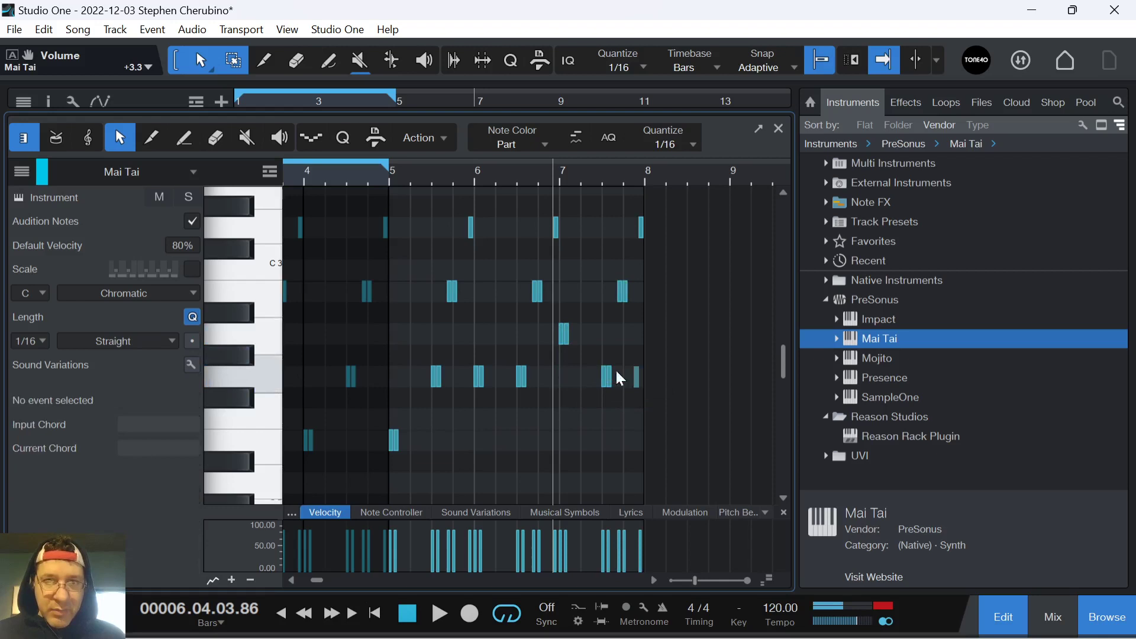
{"action": "left_click", "coordinate": [609, 378]}
{"action": "left_click_drag", "start_coordinate": [613, 383], "coordinate": [611, 338]}
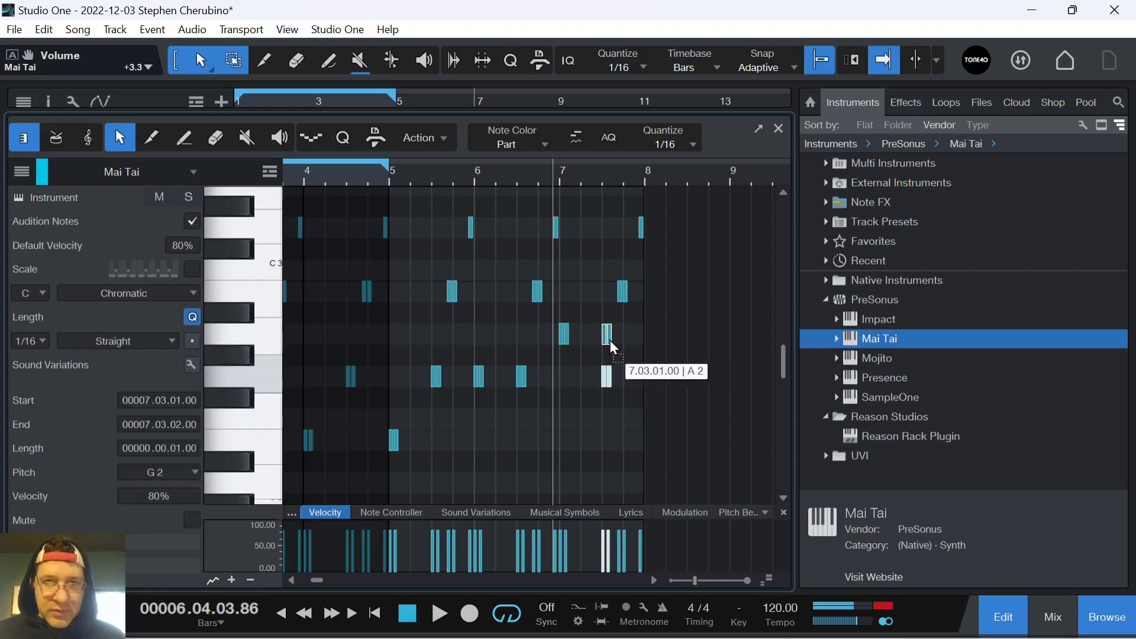
{"action": "left_click", "coordinate": [703, 347]}
{"action": "left_click_drag", "start_coordinate": [703, 387], "coordinate": [566, 231]}
{"action": "key", "text": "d"}
- Lower the two bar-8 A2 notes to D#2, then loop bars 5–9 and play
{"action": "left_click", "coordinate": [665, 300]}
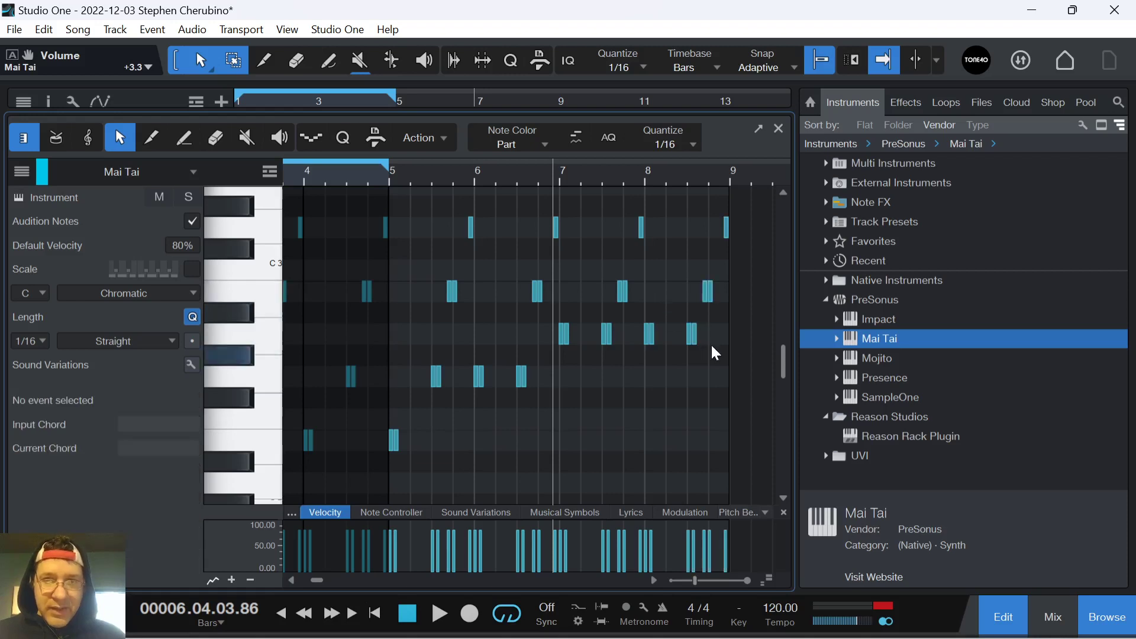
{"action": "left_click_drag", "start_coordinate": [739, 324], "coordinate": [652, 467]}
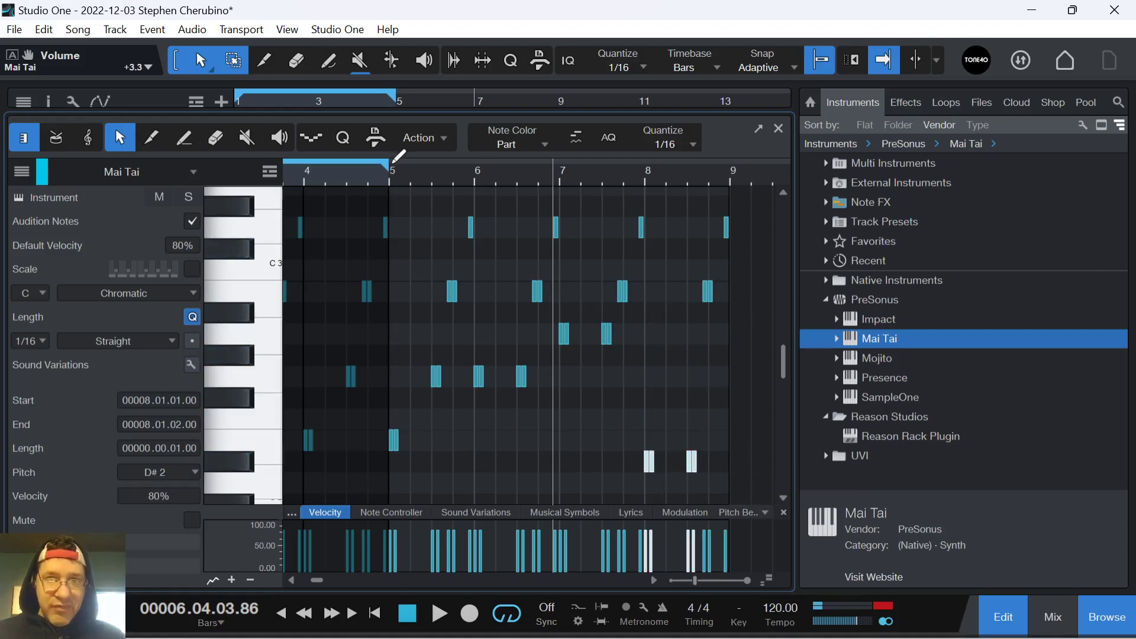
{"action": "left_click_drag", "start_coordinate": [395, 161], "coordinate": [730, 172]}
{"action": "key", "text": "space"}
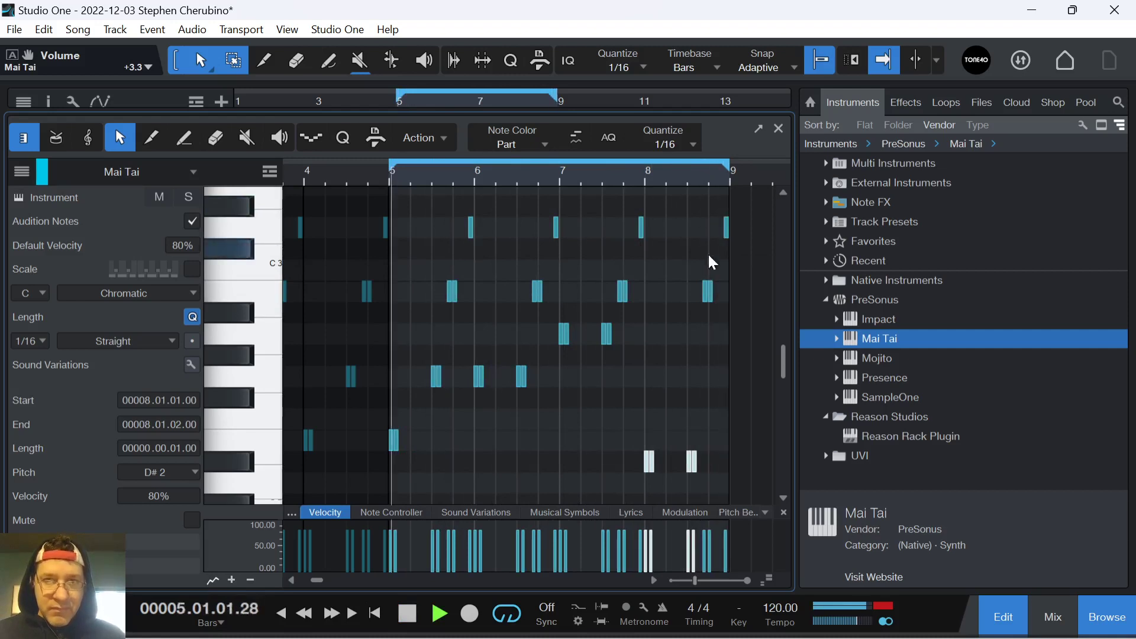
- Stop playback and copy the bar-8 D#2 note down, setting it to C2
{"action": "key", "text": "space"}
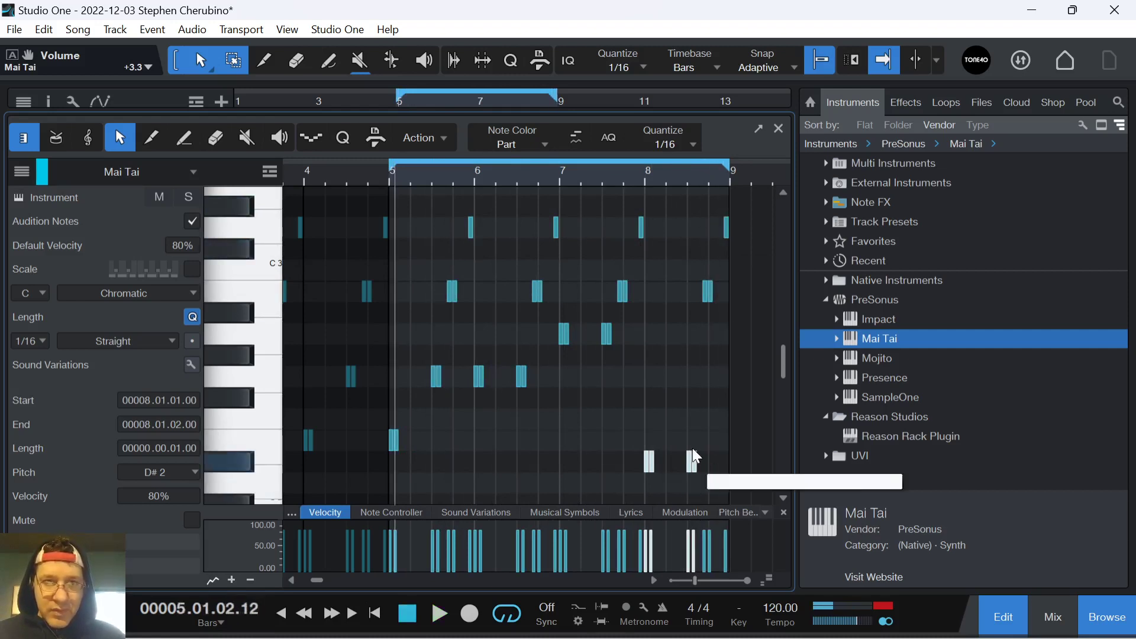
{"action": "scroll", "coordinate": [681, 467], "scroll_direction": "down", "scroll_amount": 2}
{"action": "left_click_drag", "start_coordinate": [628, 388], "coordinate": [669, 434]}
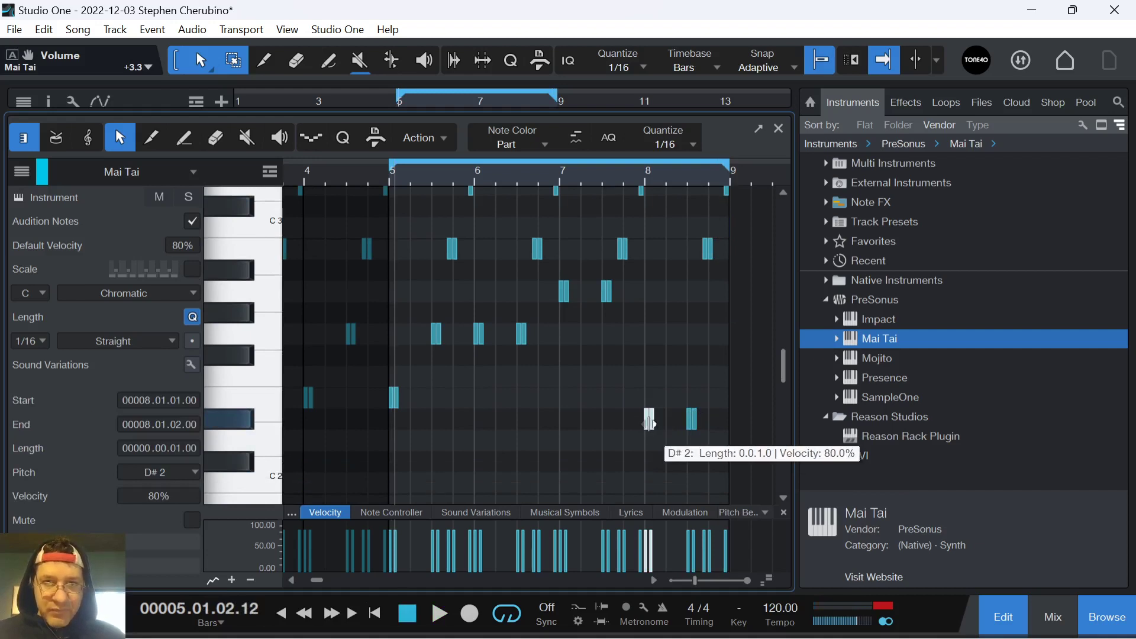
{"action": "left_click_drag", "start_coordinate": [649, 423], "coordinate": [651, 451]}
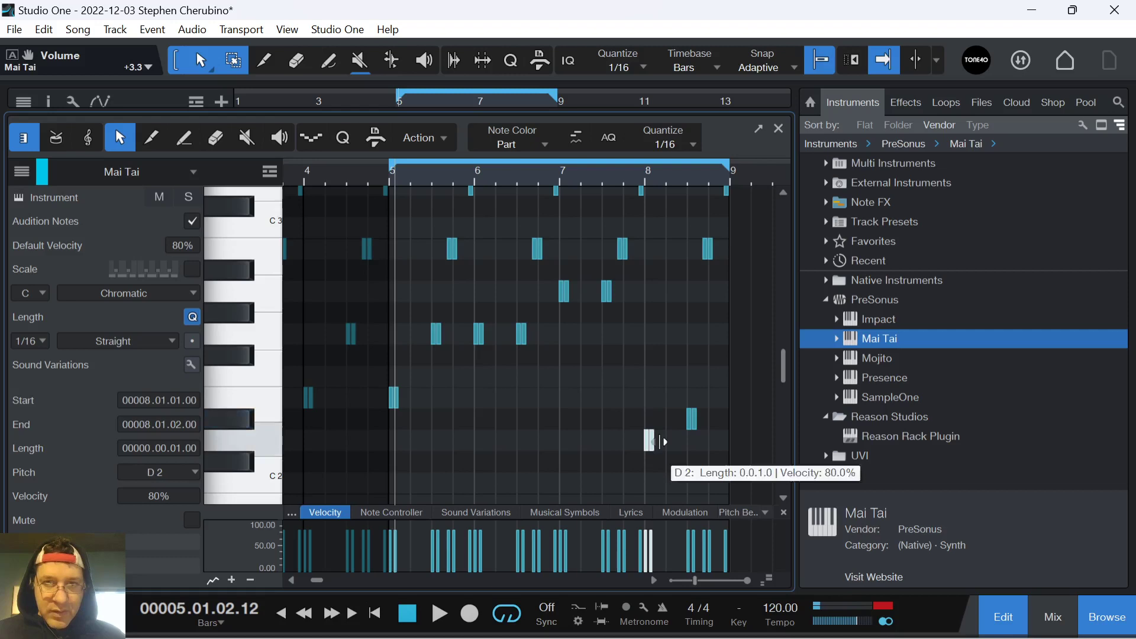
{"action": "scroll", "coordinate": [674, 427], "scroll_direction": "down", "scroll_amount": 3}
{"action": "left_click", "coordinate": [662, 382]}
{"action": "left_click", "coordinate": [650, 378]}
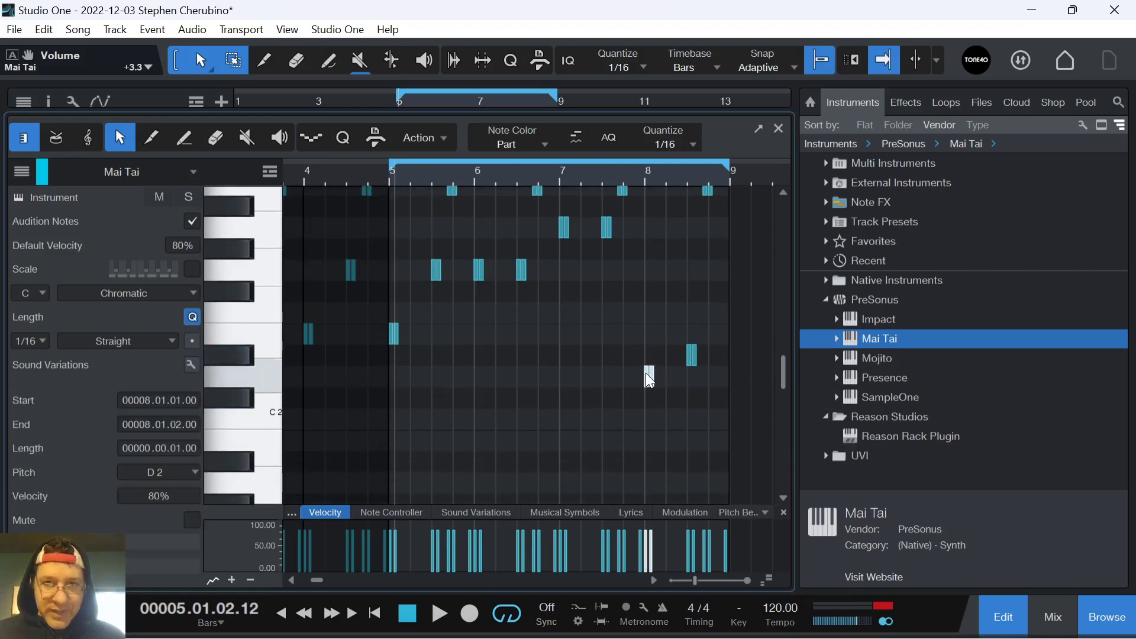
{"action": "left_click_drag", "start_coordinate": [649, 381], "coordinate": [651, 418]}
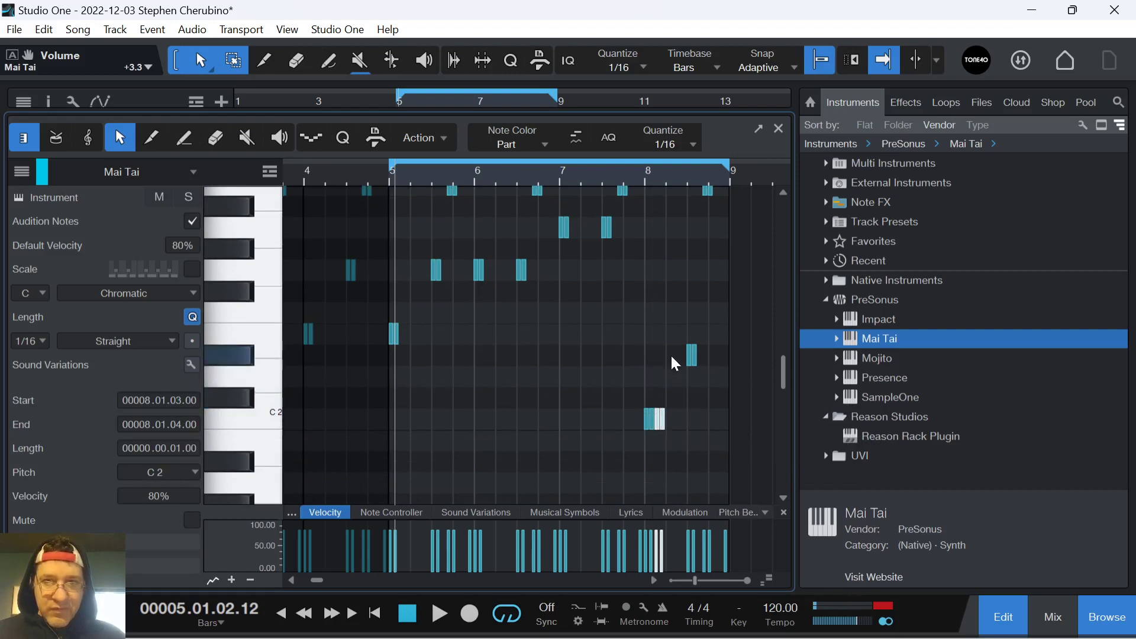
- Lower the beat-3 D#2 note to D2 and play from bar 8 to check
{"action": "left_click", "coordinate": [692, 355]}
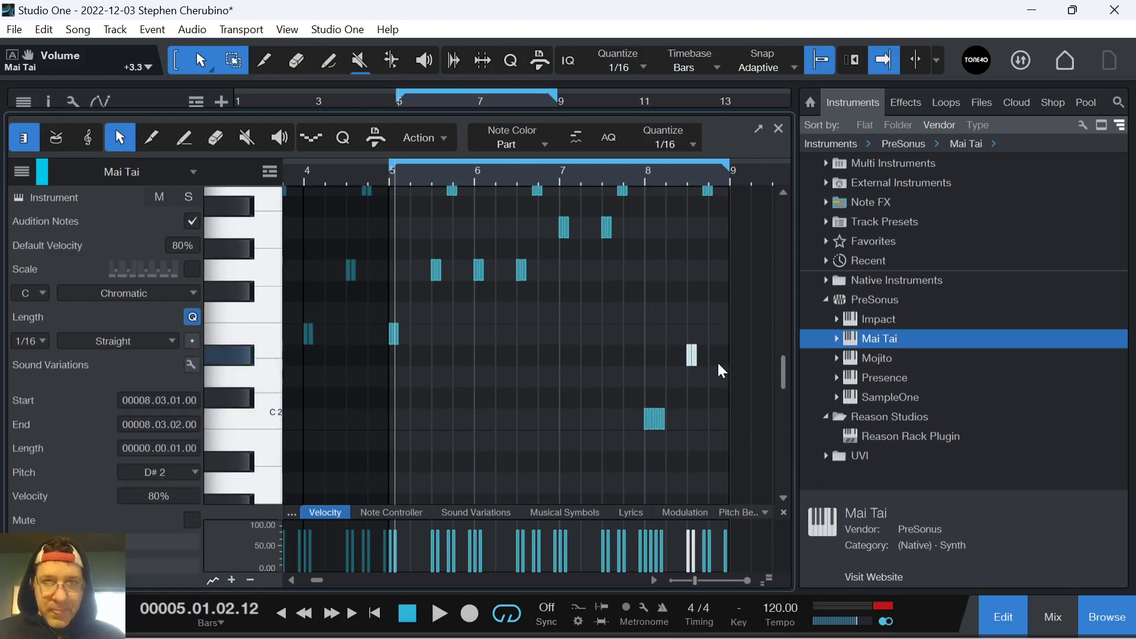
{"action": "left_click_drag", "start_coordinate": [694, 362], "coordinate": [691, 377]}
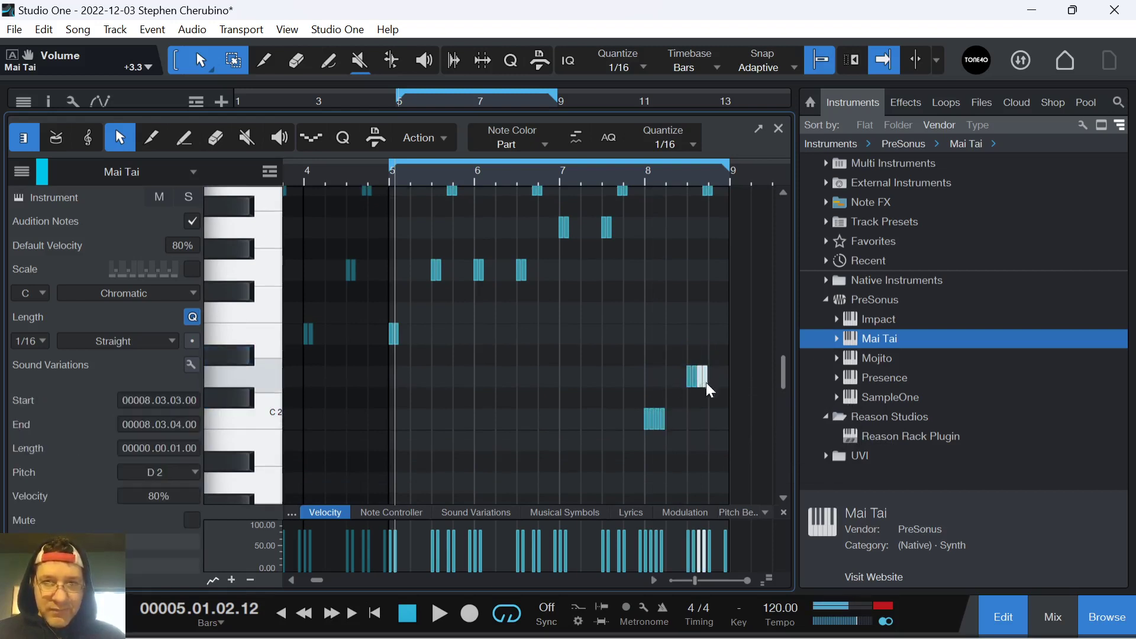
{"action": "left_click", "coordinate": [645, 176]}
{"action": "key", "text": "space"}
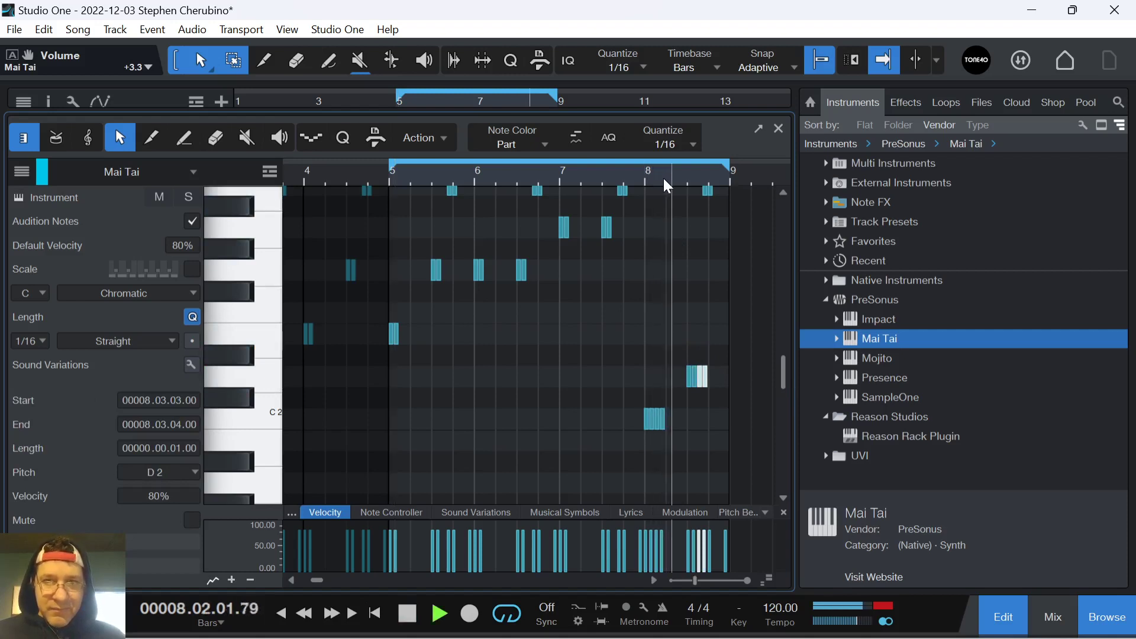
{"action": "key", "text": "space"}
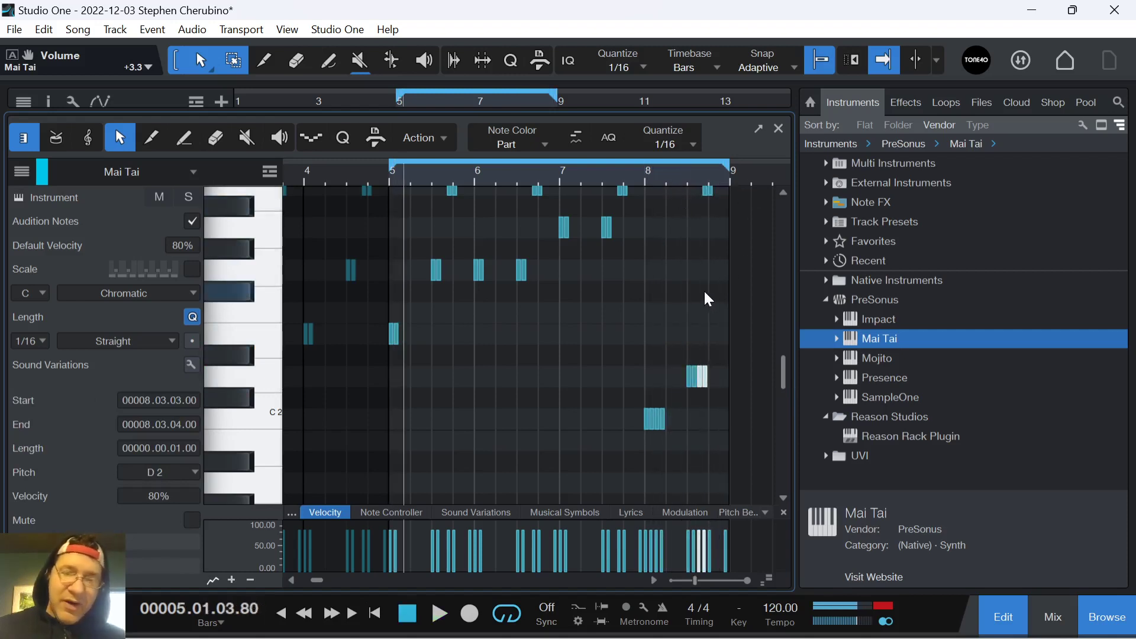
- Add a Presence instrument track loaded with the Guitar > Stratocaster > Stratocaster B&W preset
{"action": "left_click", "coordinate": [779, 129]}
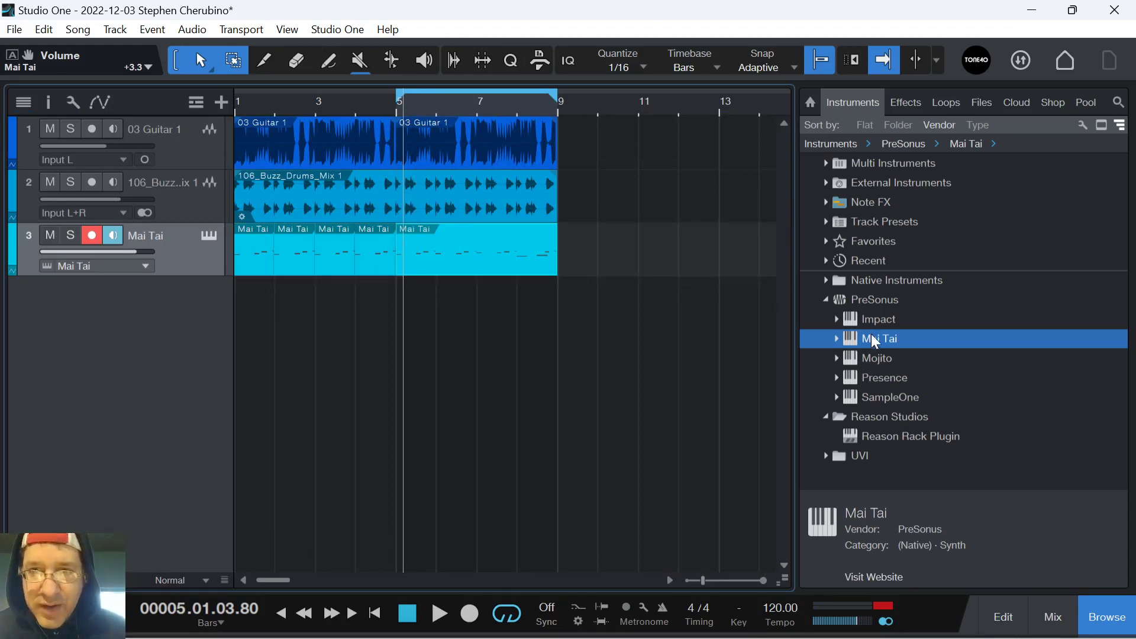
{"action": "left_click_drag", "start_coordinate": [853, 385], "coordinate": [584, 393]}
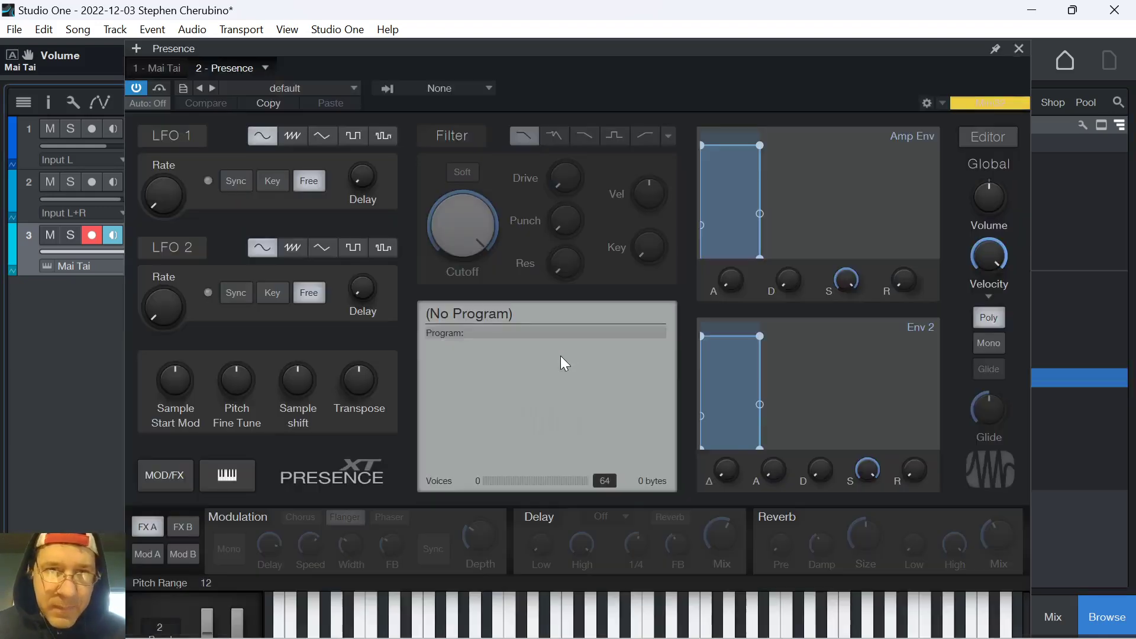
{"action": "left_click", "coordinate": [243, 89]}
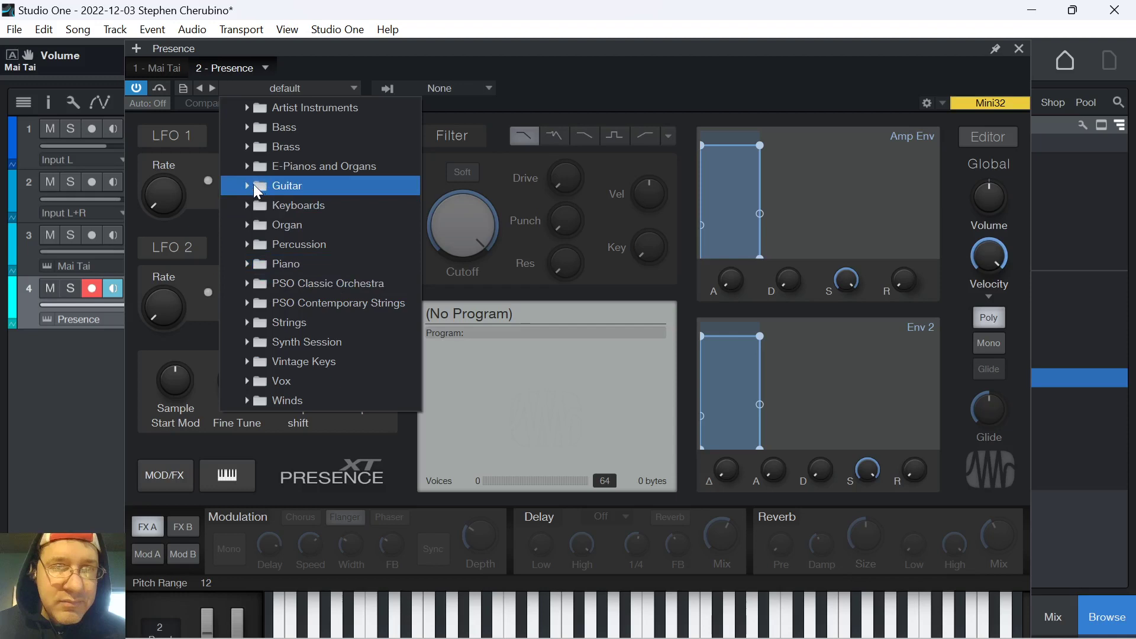
{"action": "left_click", "coordinate": [247, 185]}
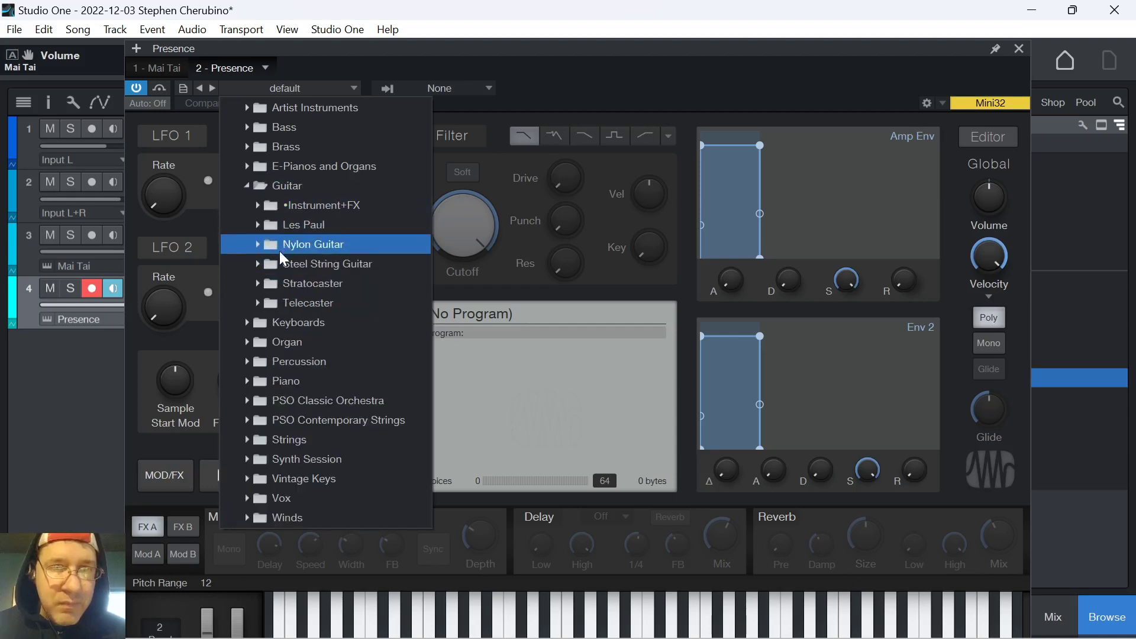
{"action": "left_click", "coordinate": [290, 284]}
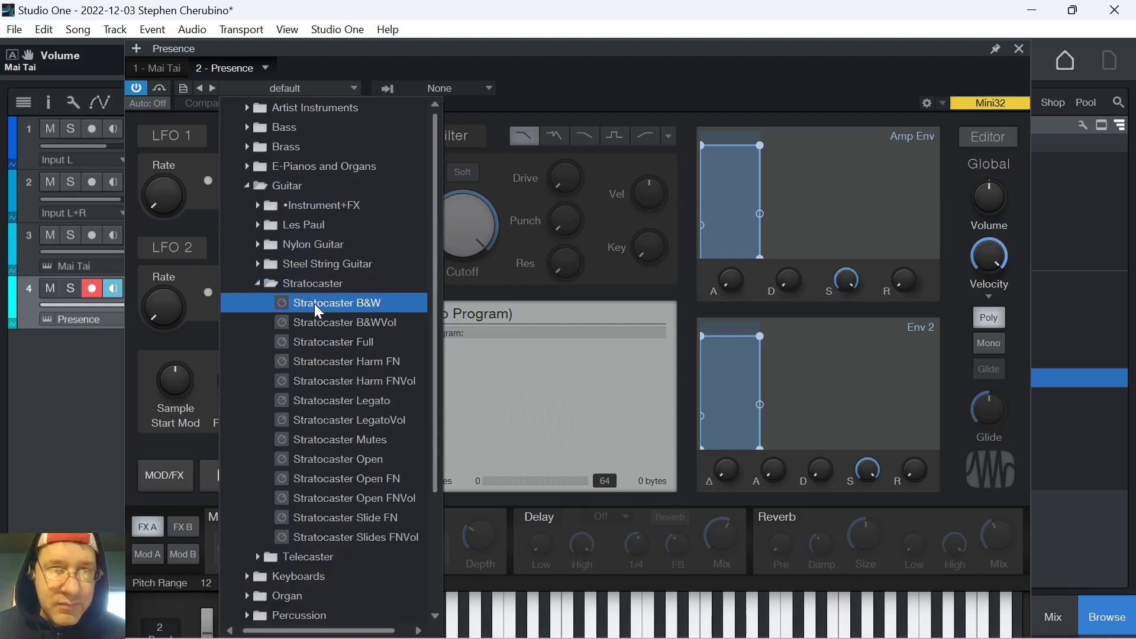
{"action": "left_click", "coordinate": [314, 304]}
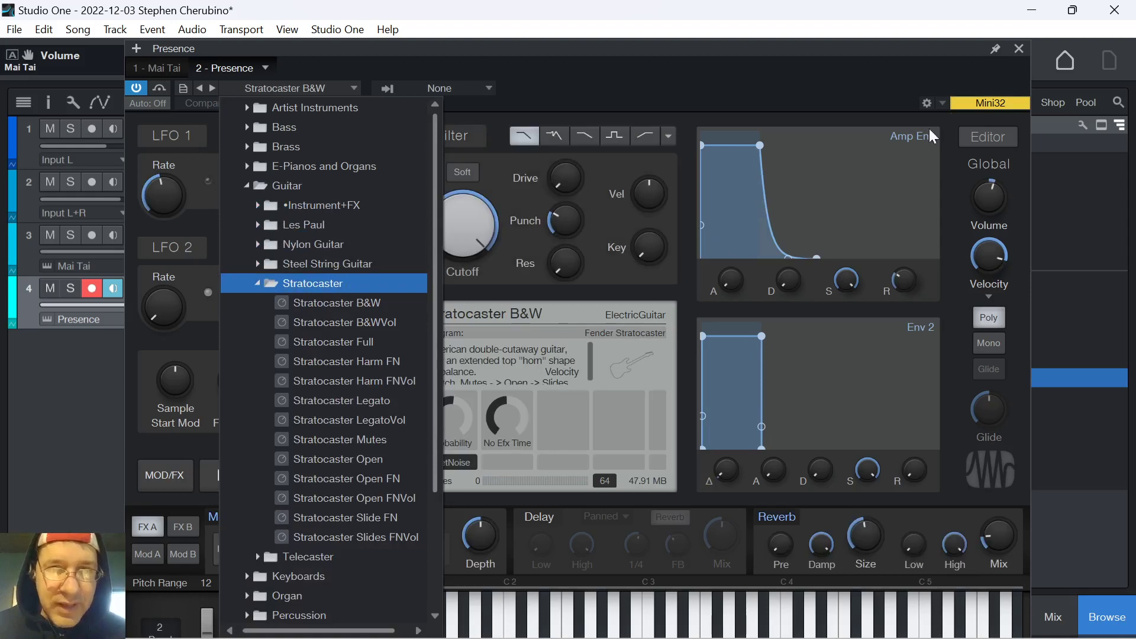
- Close the preset list and the Presence window, dismissing the save-changes prompt
{"action": "left_click", "coordinate": [549, 57]}
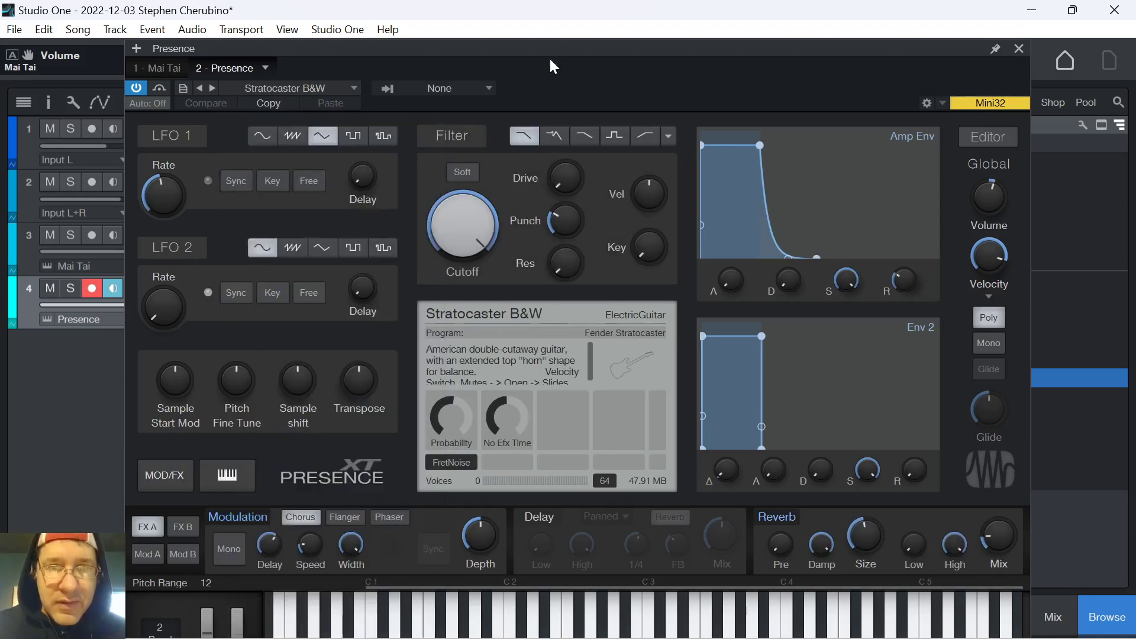
{"action": "left_click_drag", "start_coordinate": [591, 348], "coordinate": [587, 354]}
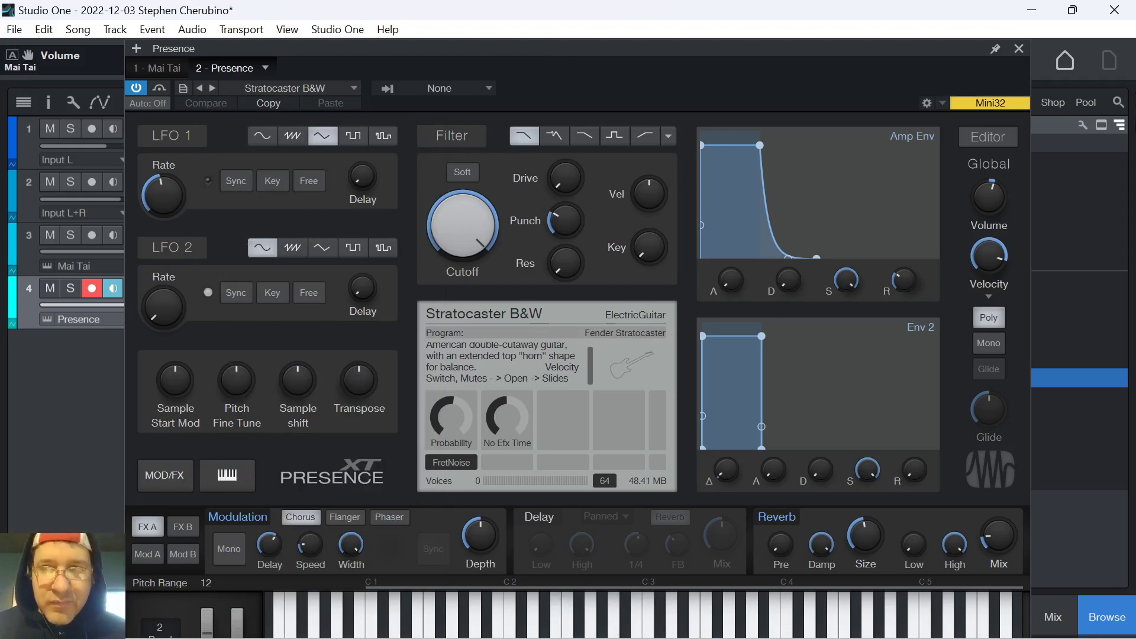
{"action": "left_click", "coordinate": [1114, 10]}
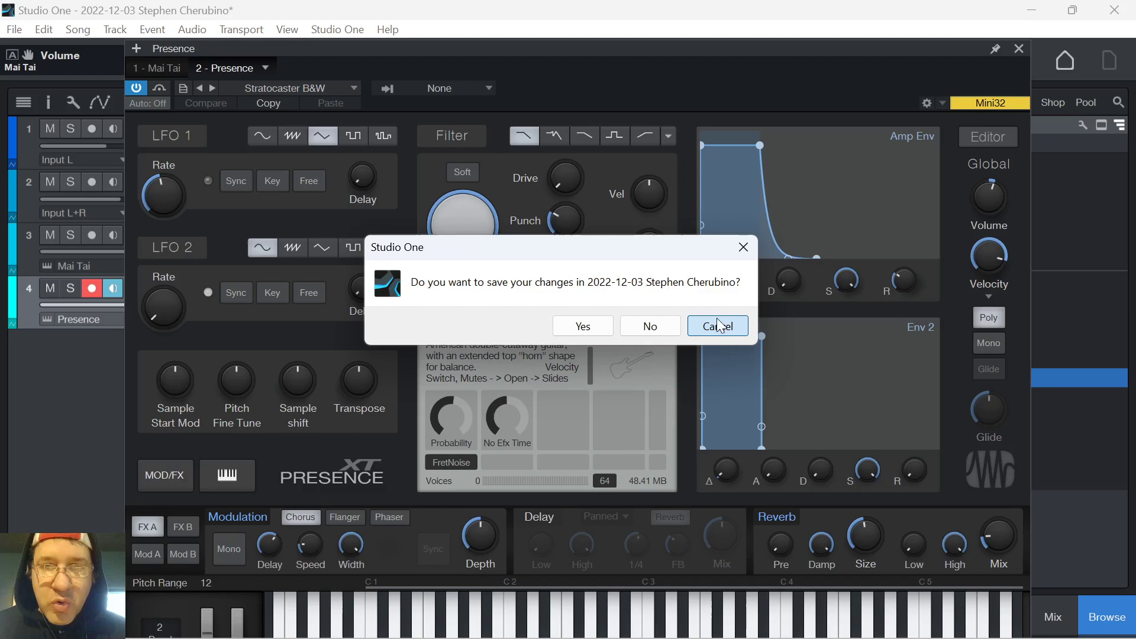
{"action": "left_click", "coordinate": [717, 327]}
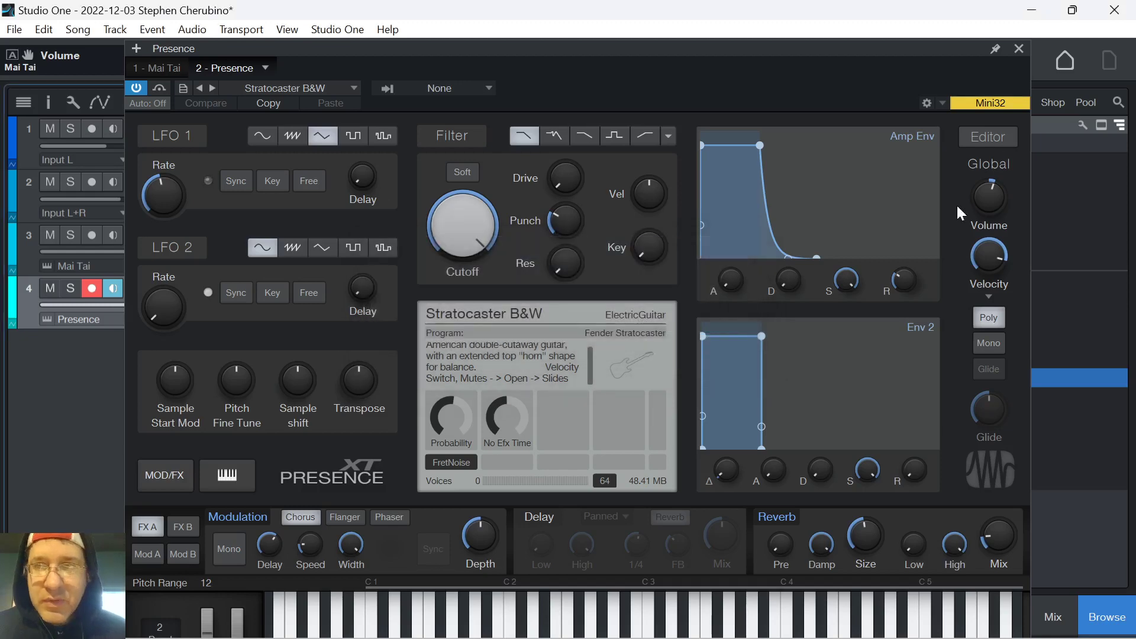
{"action": "left_click", "coordinate": [1019, 49]}
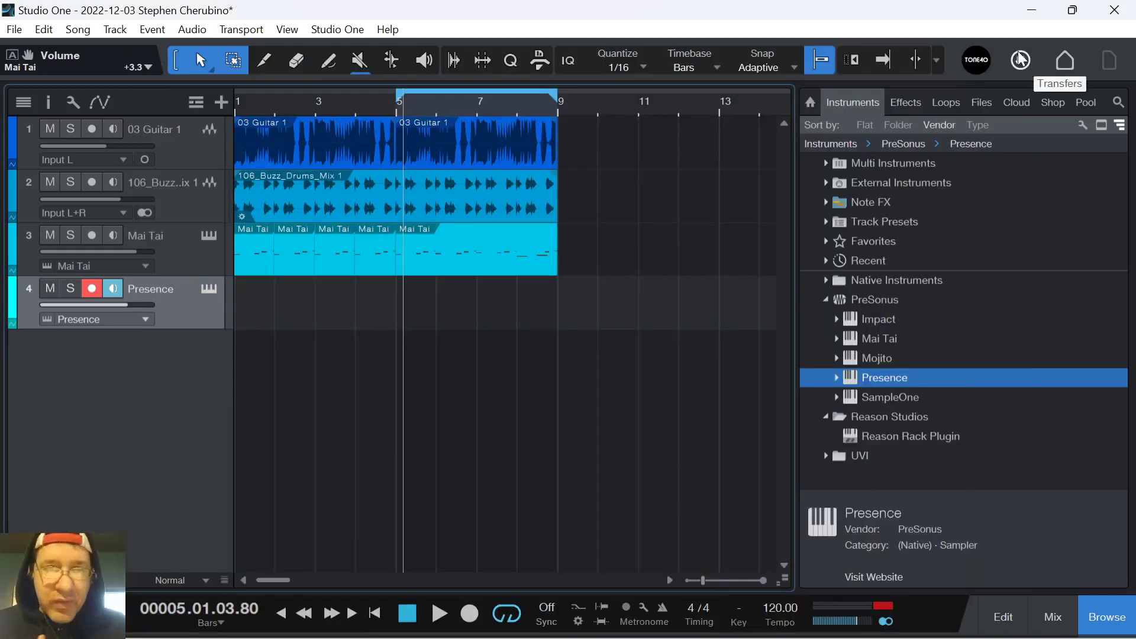
- Create a Presence part over bars 5–9 and enter an E2-G2-B2 chord at bar 5
{"action": "double_click", "coordinate": [426, 320]}
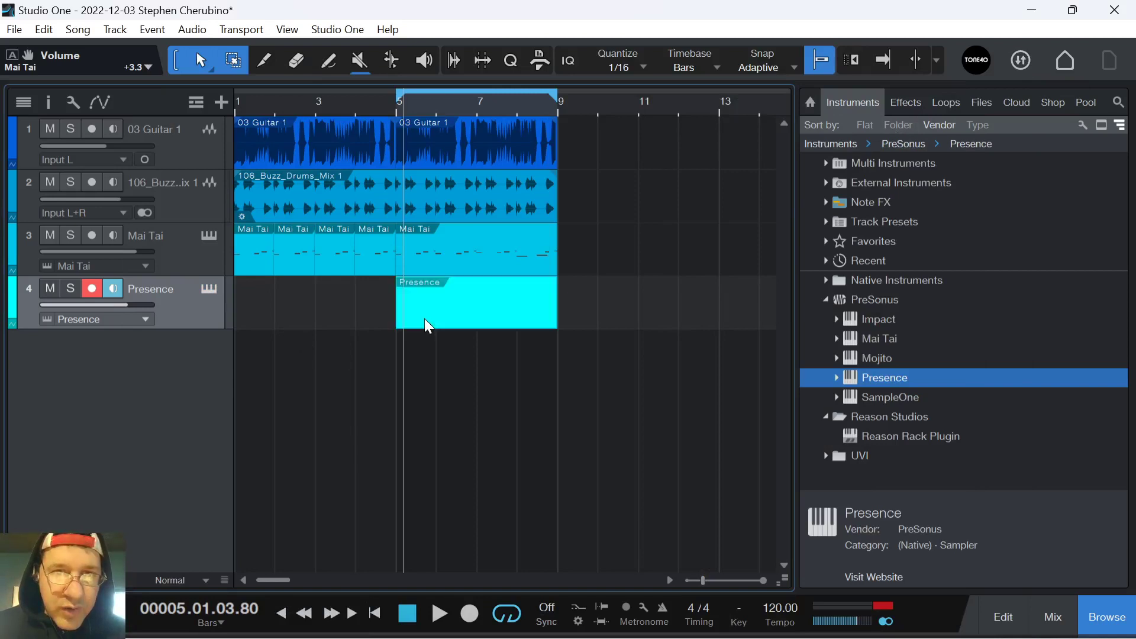
{"action": "double_click", "coordinate": [424, 320]}
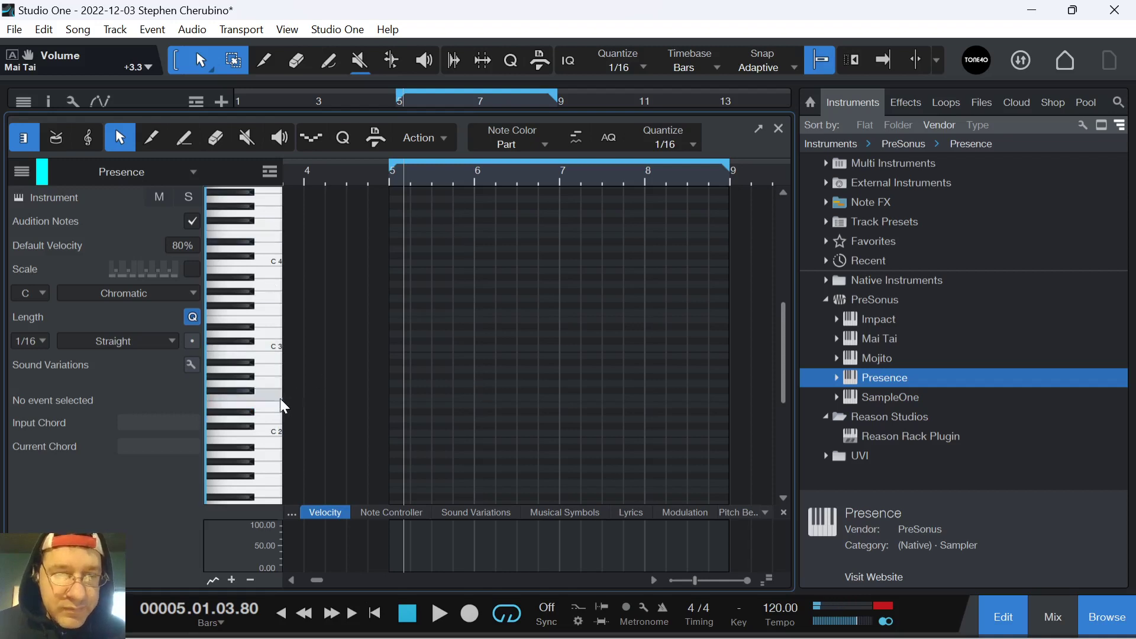
{"action": "scroll", "coordinate": [284, 406], "scroll_direction": "up", "scroll_amount": 5}
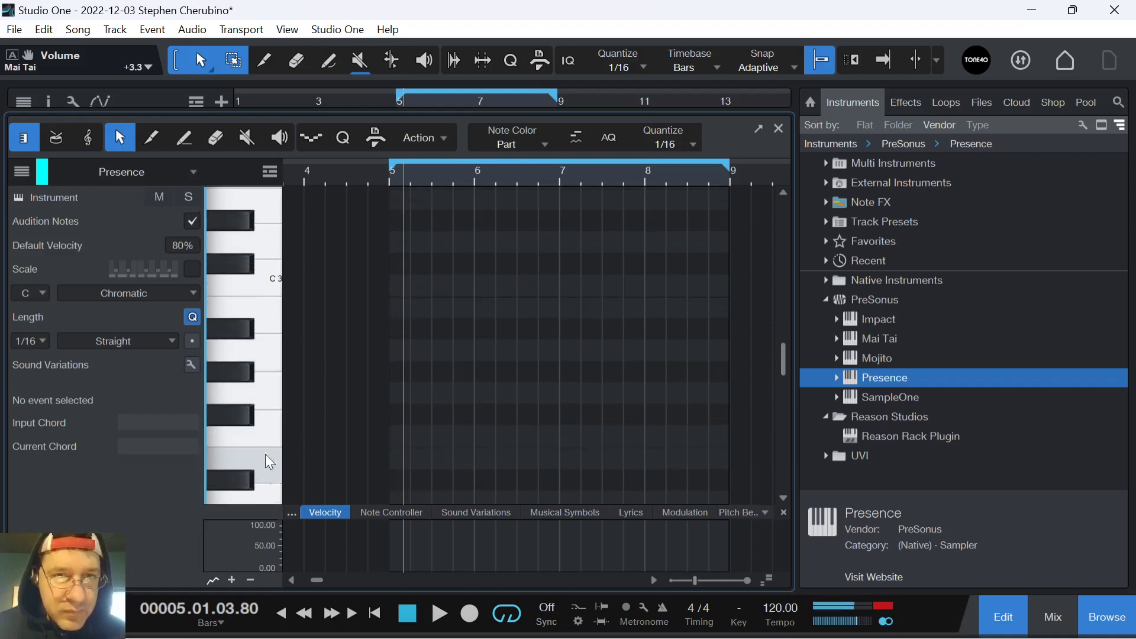
{"action": "left_click", "coordinate": [400, 458]}
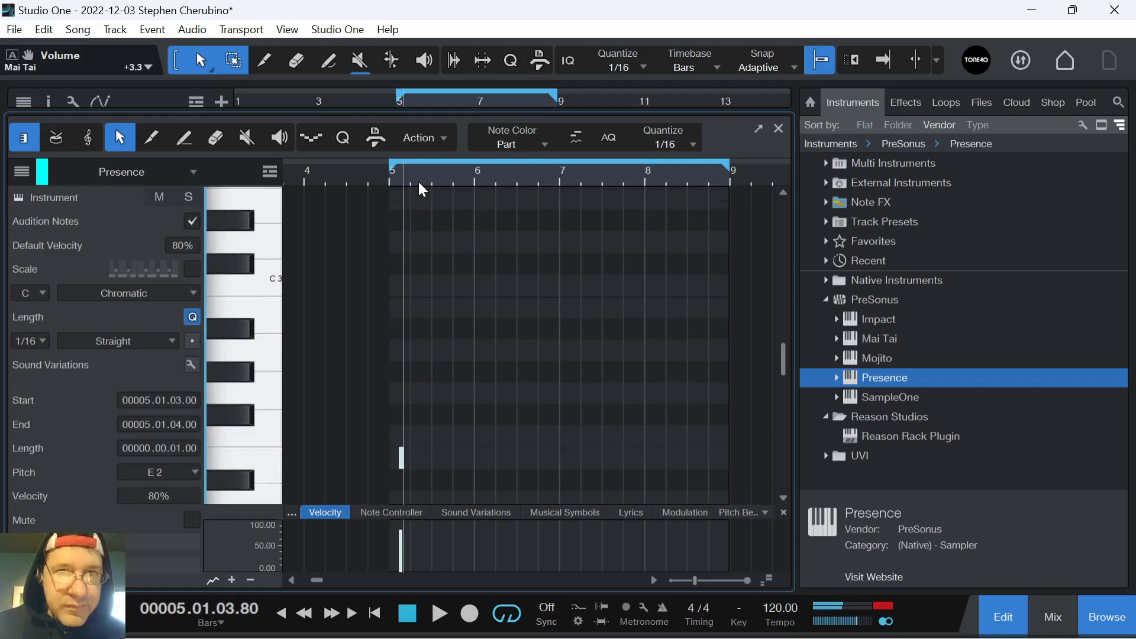
{"action": "key", "text": "e"}
{"action": "left_click", "coordinate": [396, 467]}
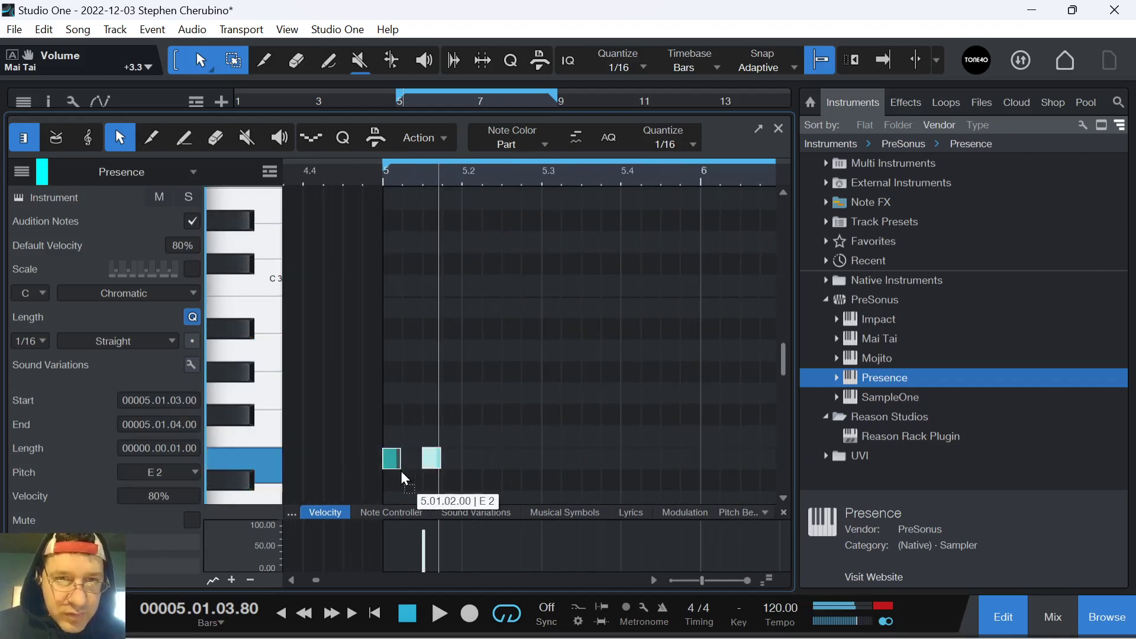
{"action": "left_click_drag", "start_coordinate": [398, 472], "coordinate": [398, 470]}
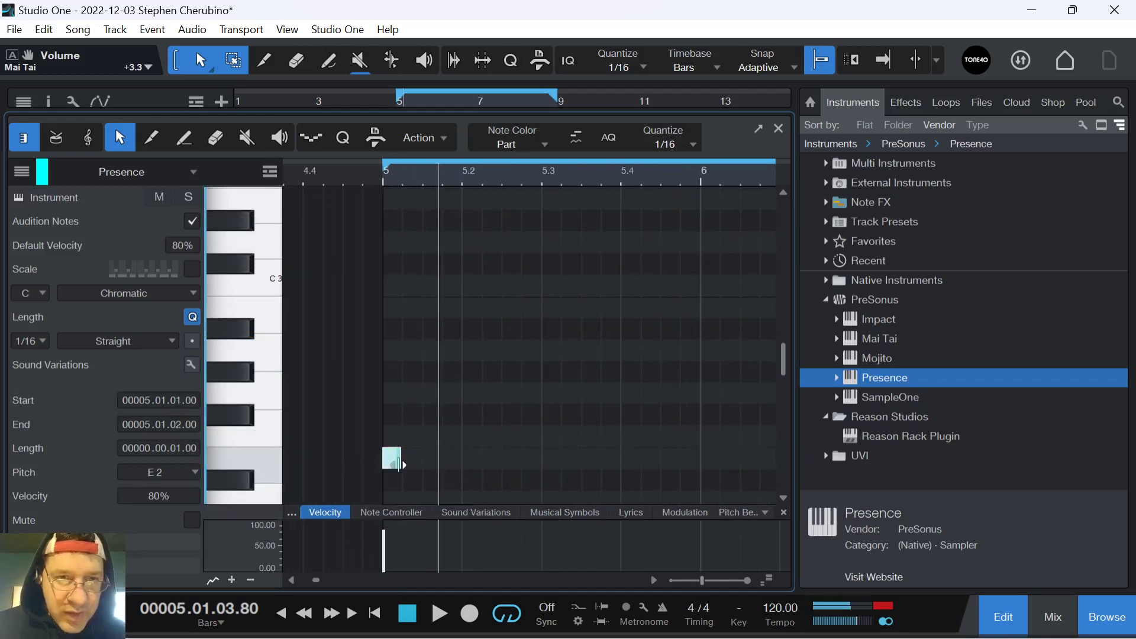
{"action": "double_click", "coordinate": [389, 397]}
{"action": "left_click", "coordinate": [392, 308]}
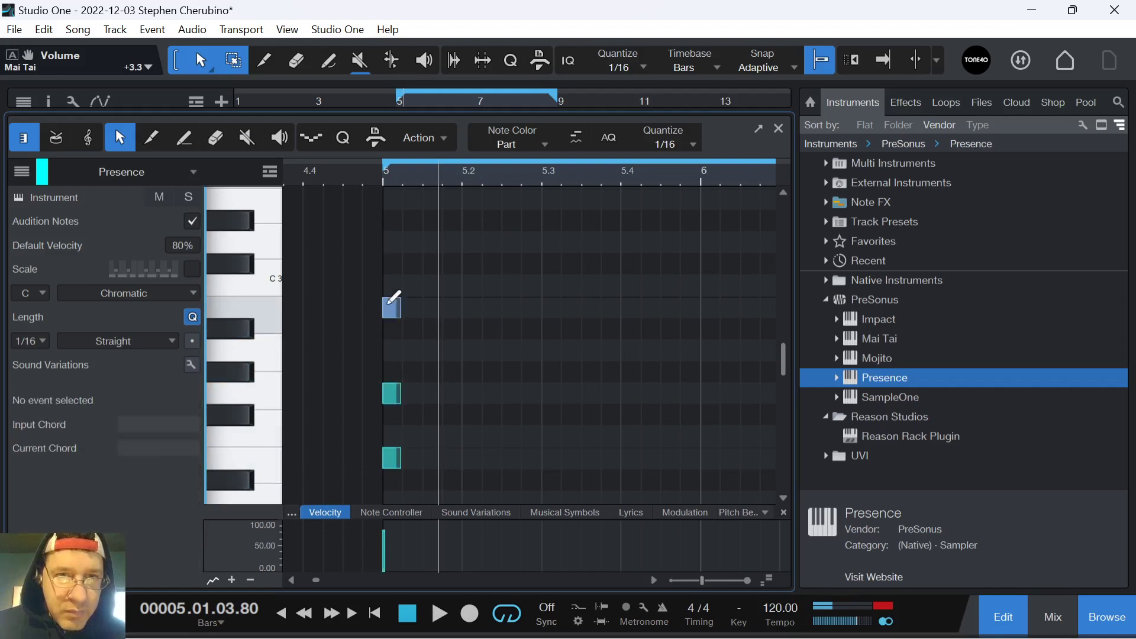
- Stretch the chord to a full bar, copy it into bar 6 and lower its E2 to D2
{"action": "left_click_drag", "start_coordinate": [482, 491], "coordinate": [383, 255]}
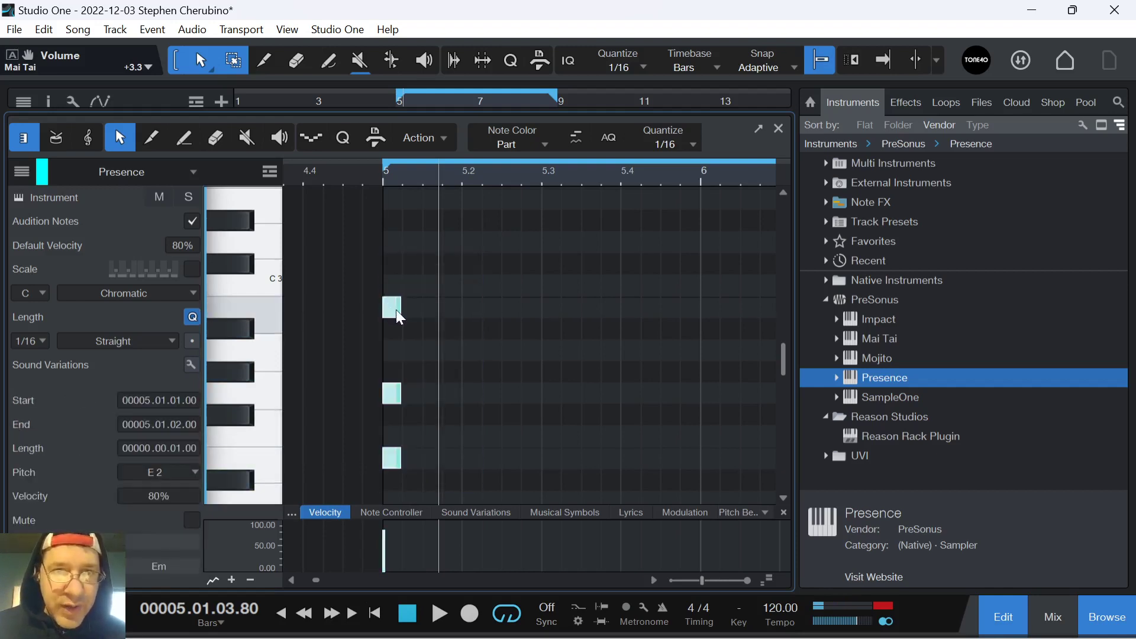
{"action": "left_click_drag", "start_coordinate": [401, 312], "coordinate": [700, 312]}
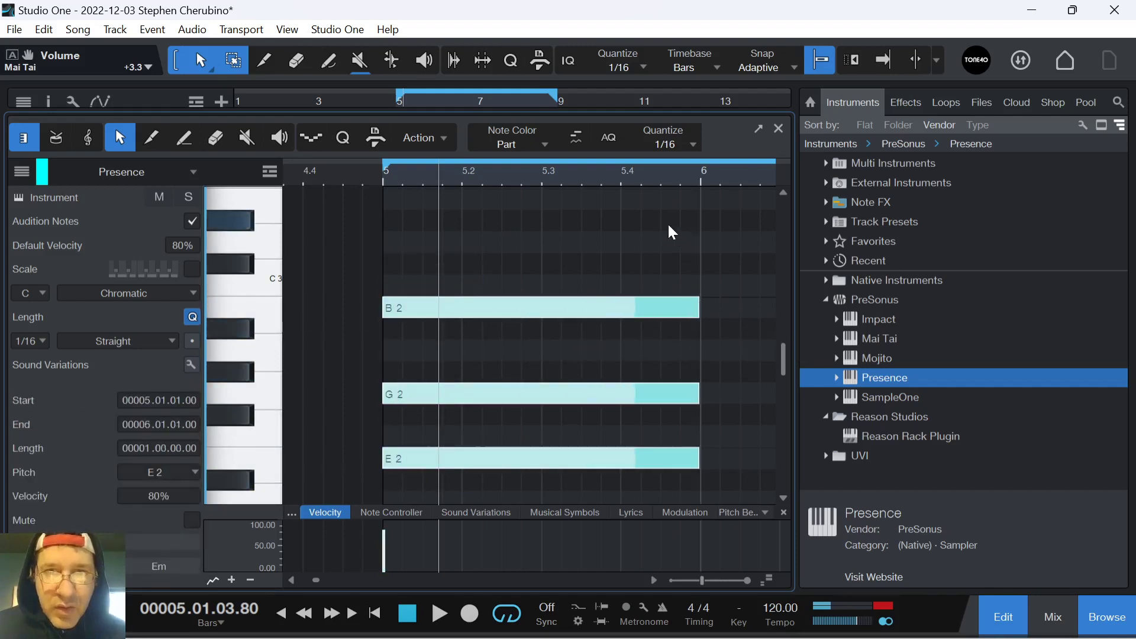
{"action": "key", "text": "w"}
{"action": "key", "text": "d"}
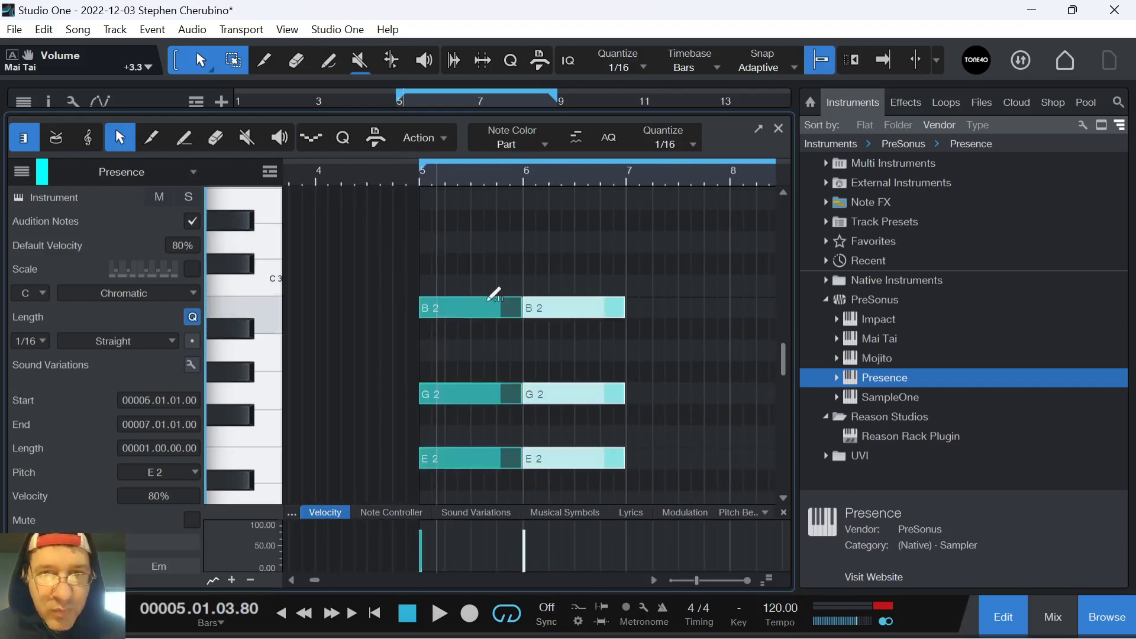
{"action": "left_click", "coordinate": [558, 441]}
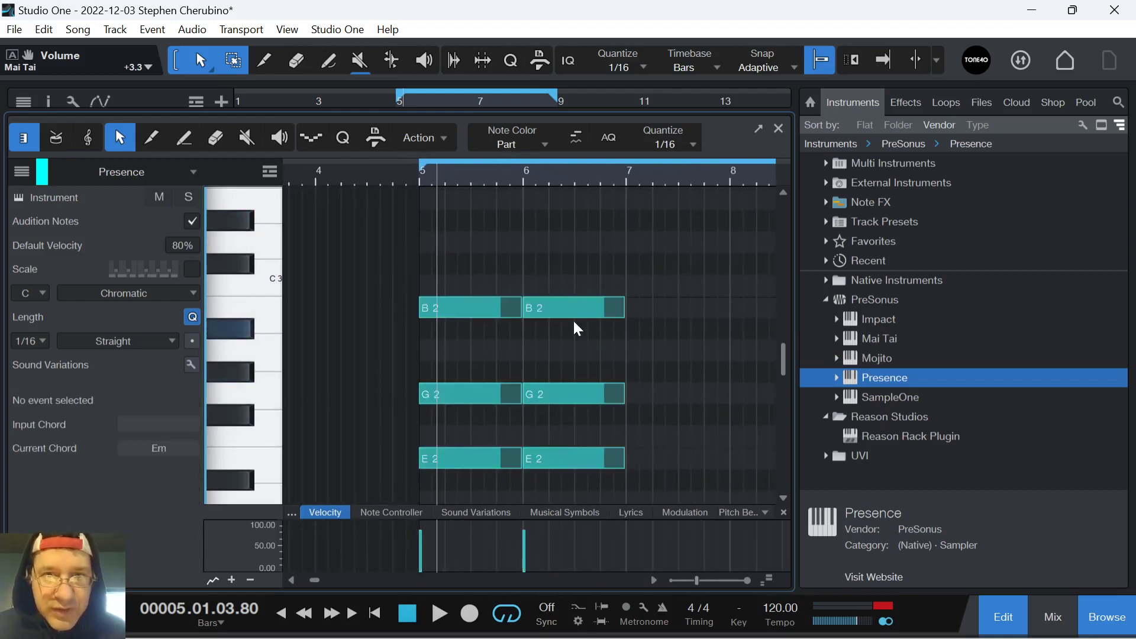
{"action": "left_click", "coordinate": [554, 398]}
{"action": "left_click", "coordinate": [577, 308]}
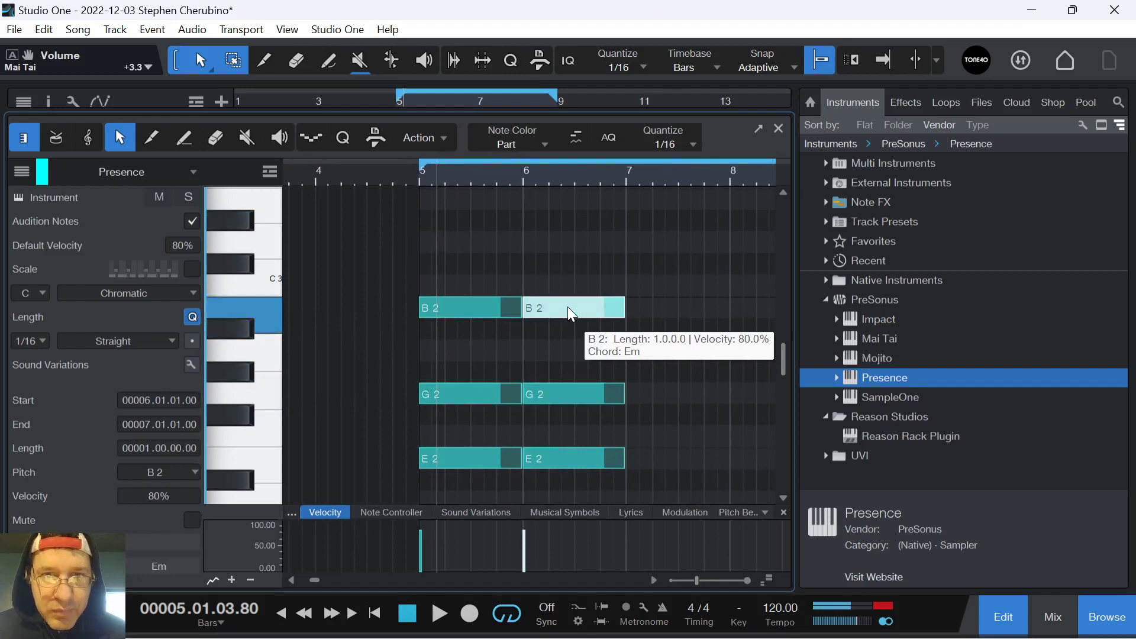
{"action": "left_click_drag", "start_coordinate": [547, 445], "coordinate": [551, 501]}
- Copy the bar-6 chord into bar 7 and raise it to D3, A2 and E2
{"action": "scroll", "coordinate": [680, 464], "scroll_direction": "down", "scroll_amount": 2}
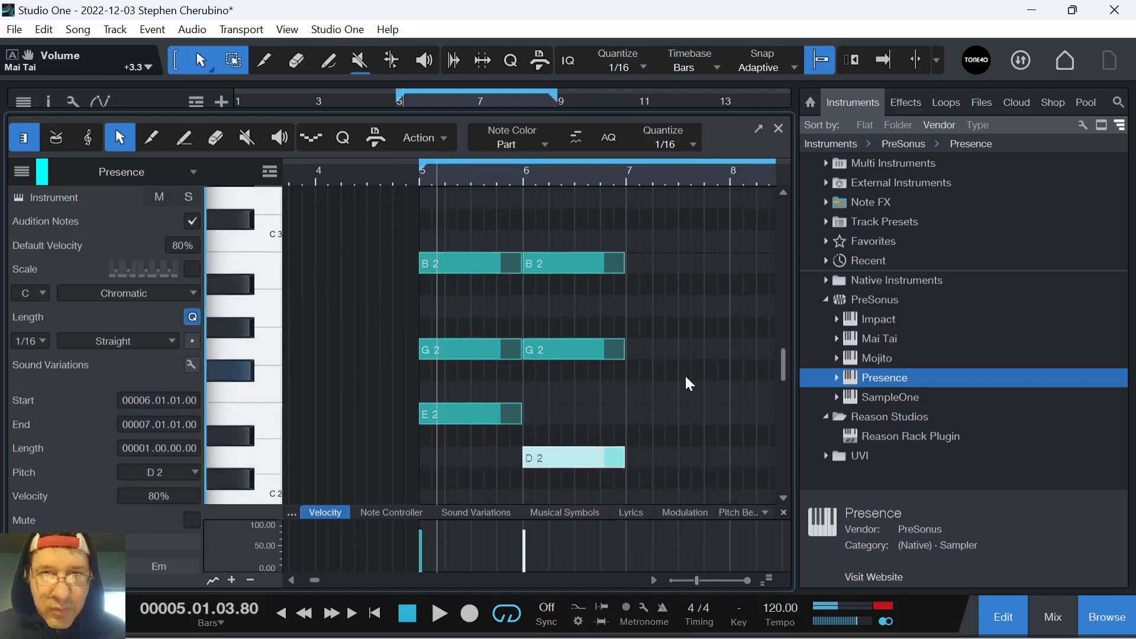
{"action": "left_click_drag", "start_coordinate": [672, 490], "coordinate": [532, 239]}
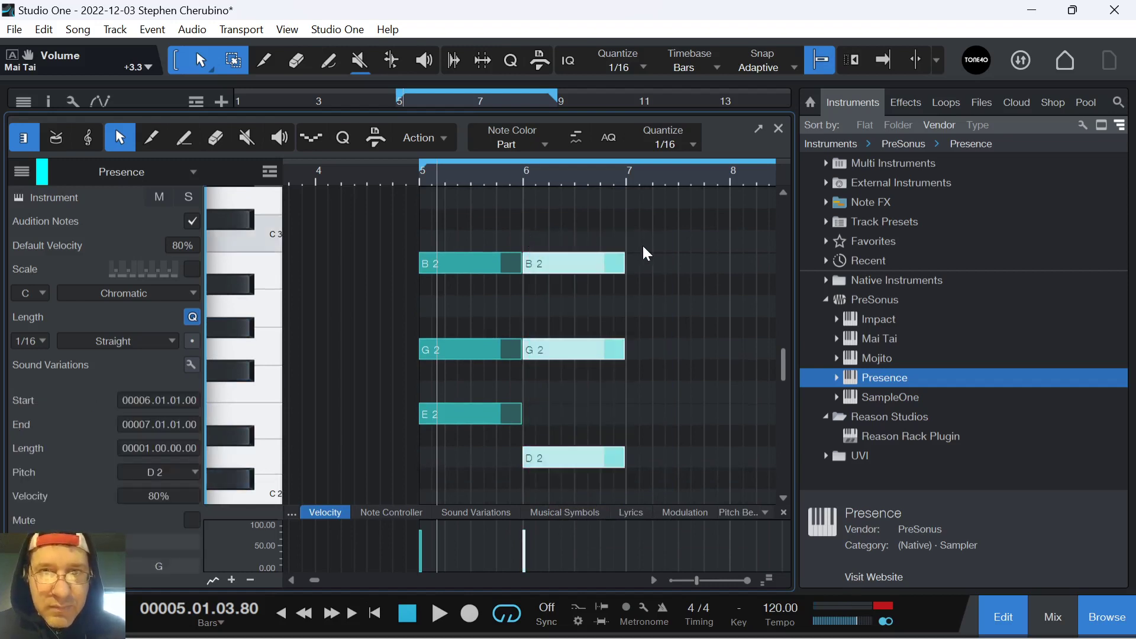
{"action": "key", "text": "d"}
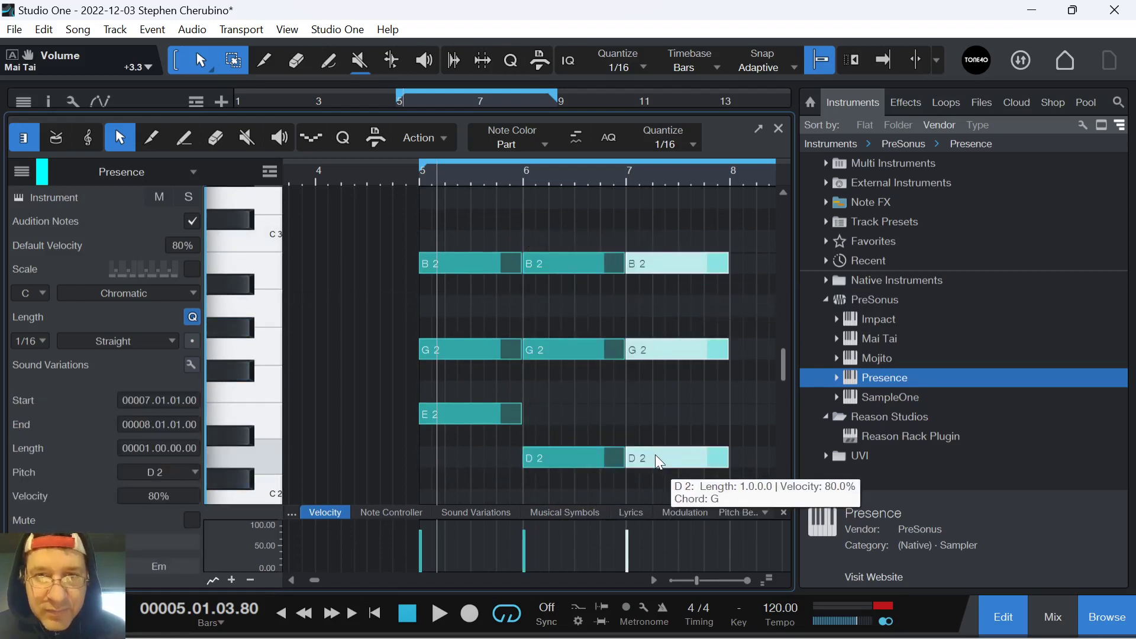
{"action": "left_click_drag", "start_coordinate": [656, 457], "coordinate": [656, 414]}
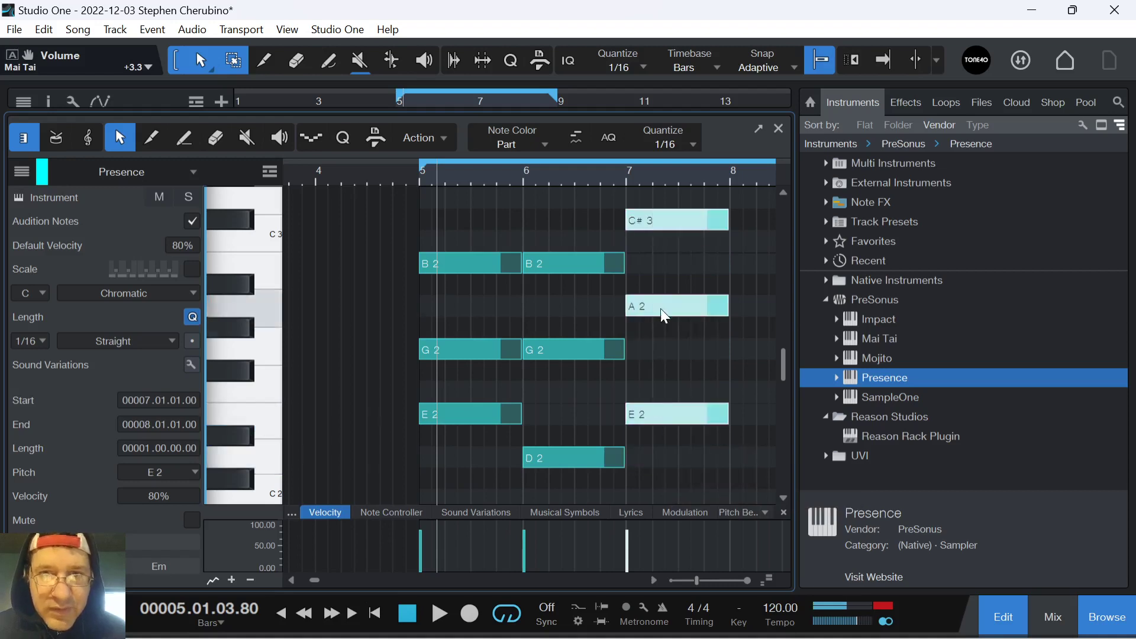
{"action": "scroll", "coordinate": [666, 221], "scroll_direction": "up", "scroll_amount": 2}
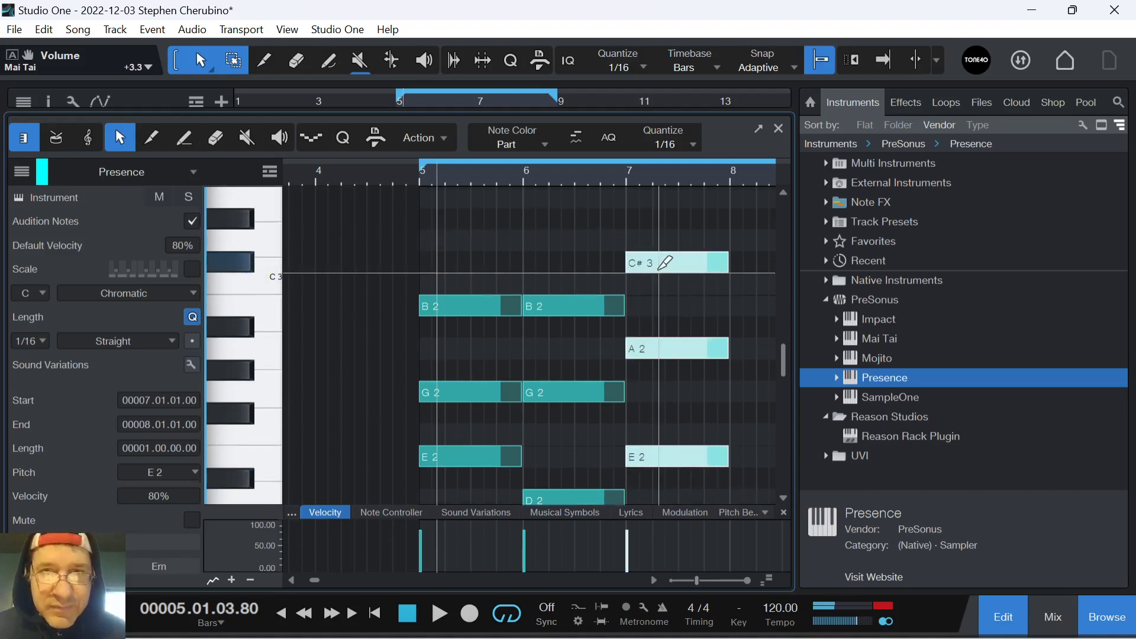
{"action": "left_click_drag", "start_coordinate": [675, 271], "coordinate": [679, 241]}
- Copy the chord into bar 8 and change it to C3, G2 and E2
{"action": "scroll", "coordinate": [678, 243], "scroll_direction": "down", "scroll_amount": 2}
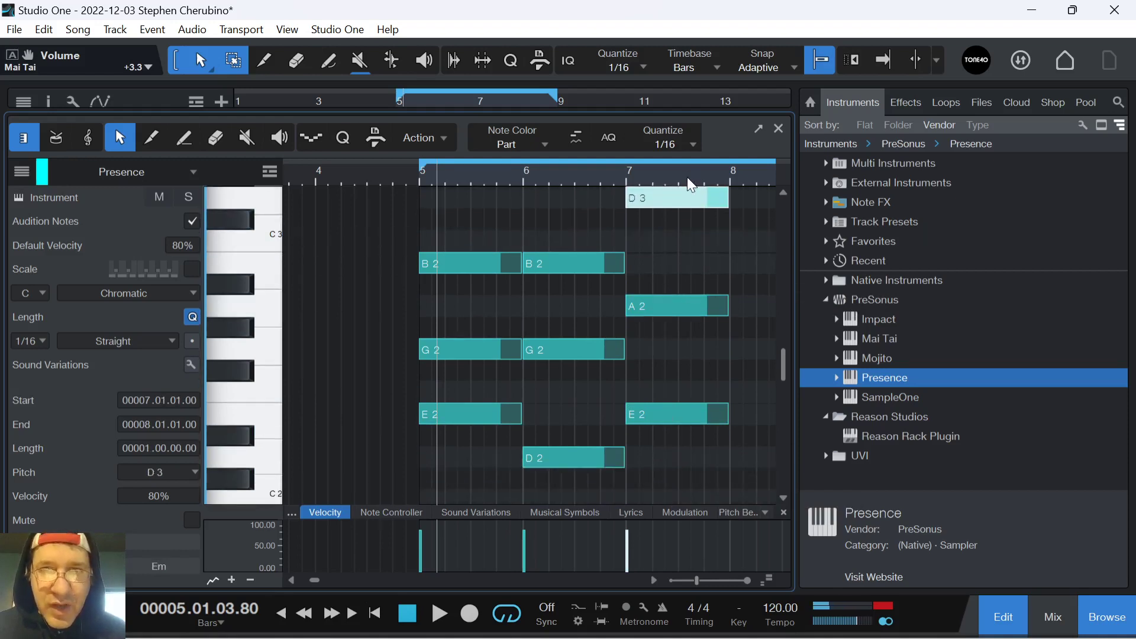
{"action": "left_click_drag", "start_coordinate": [692, 183], "coordinate": [601, 181]}
{"action": "left_click_drag", "start_coordinate": [663, 450], "coordinate": [547, 190]}
{"action": "key", "text": "d"}
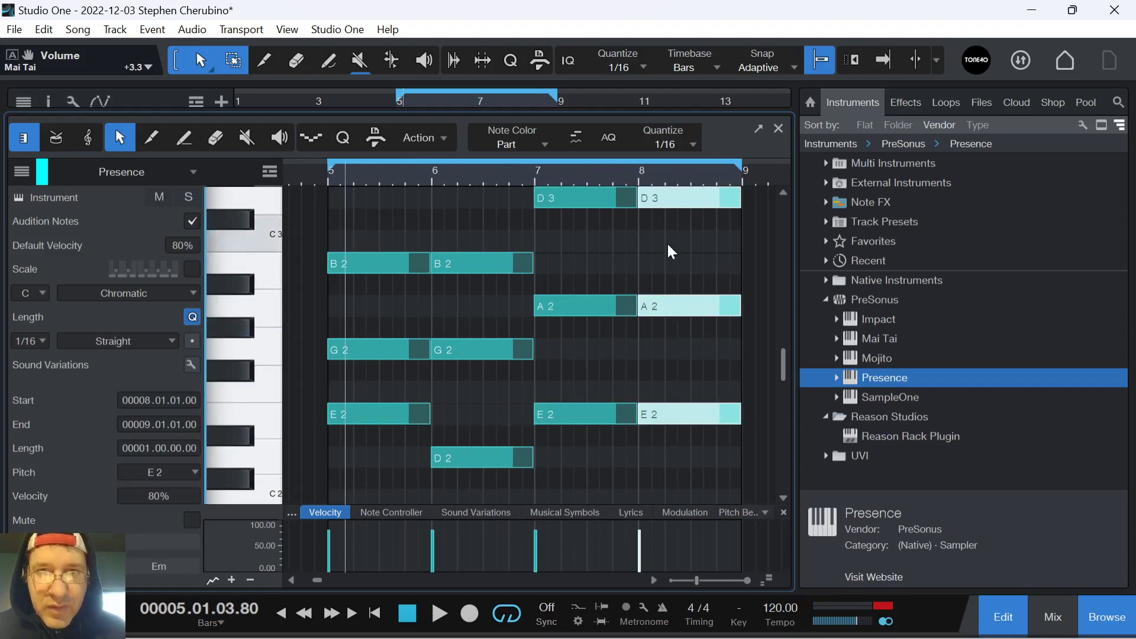
{"action": "left_click", "coordinate": [679, 307]}
{"action": "left_click_drag", "start_coordinate": [678, 307], "coordinate": [678, 347]}
{"action": "left_click_drag", "start_coordinate": [670, 200], "coordinate": [671, 235]}
{"action": "key", "text": "Delete"}
- Shorten the bar-8 chord to two beats, then add a D3-A2-F#2 copy after it
{"action": "left_click_drag", "start_coordinate": [677, 192], "coordinate": [667, 341]}
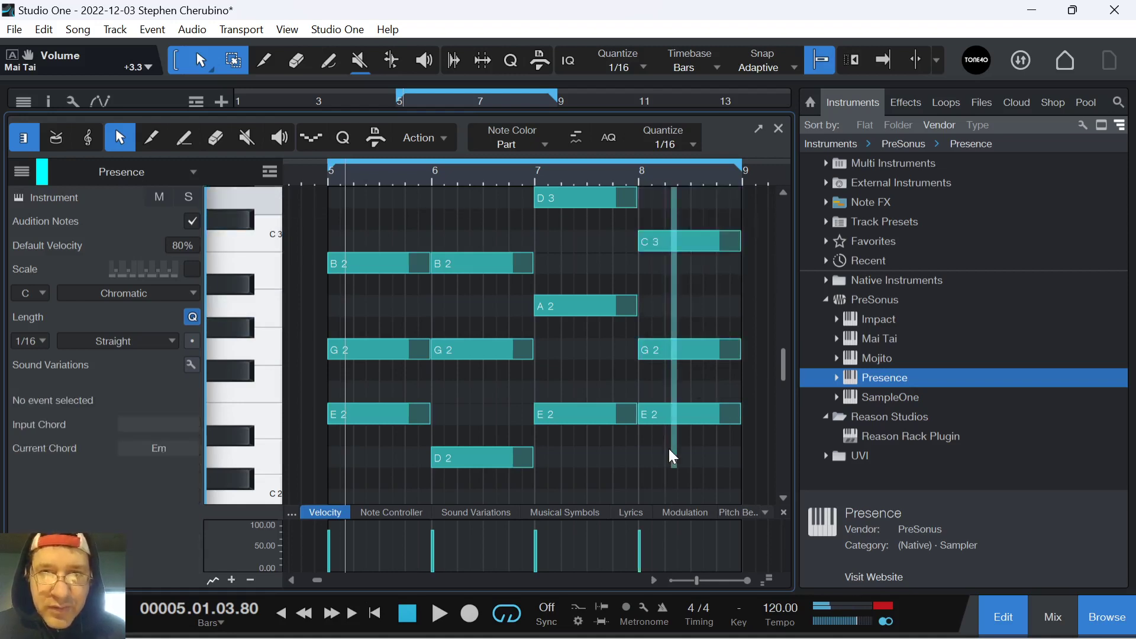
{"action": "left_click_drag", "start_coordinate": [673, 457], "coordinate": [675, 459]}
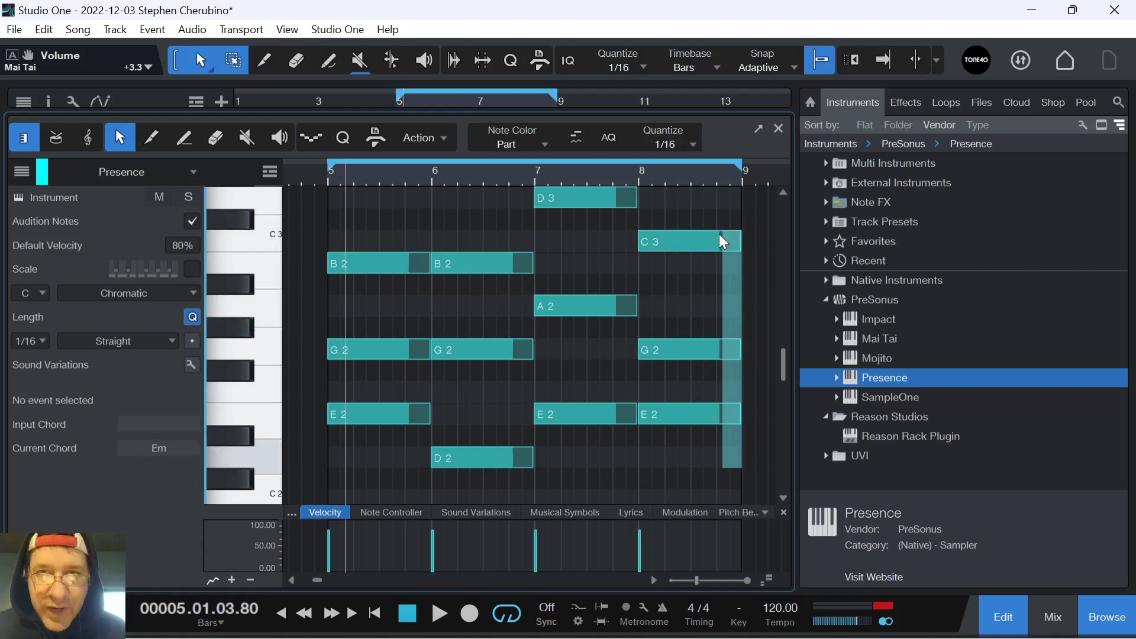
{"action": "left_click_drag", "start_coordinate": [739, 249], "coordinate": [690, 247]}
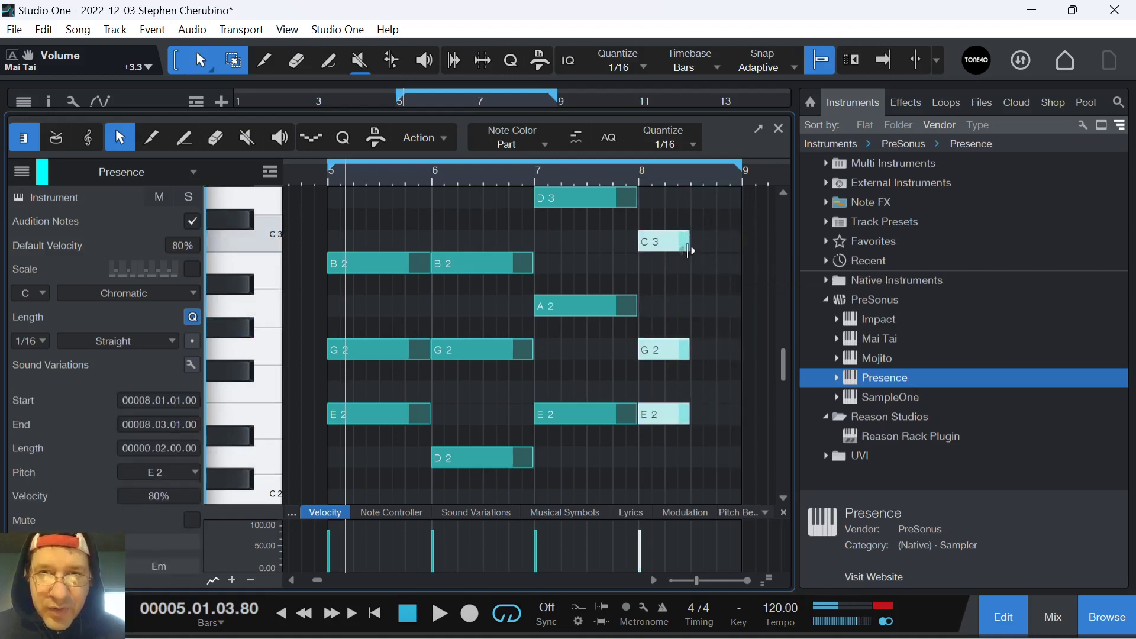
{"action": "key", "text": "d"}
{"action": "left_click_drag", "start_coordinate": [710, 413], "coordinate": [718, 382]}
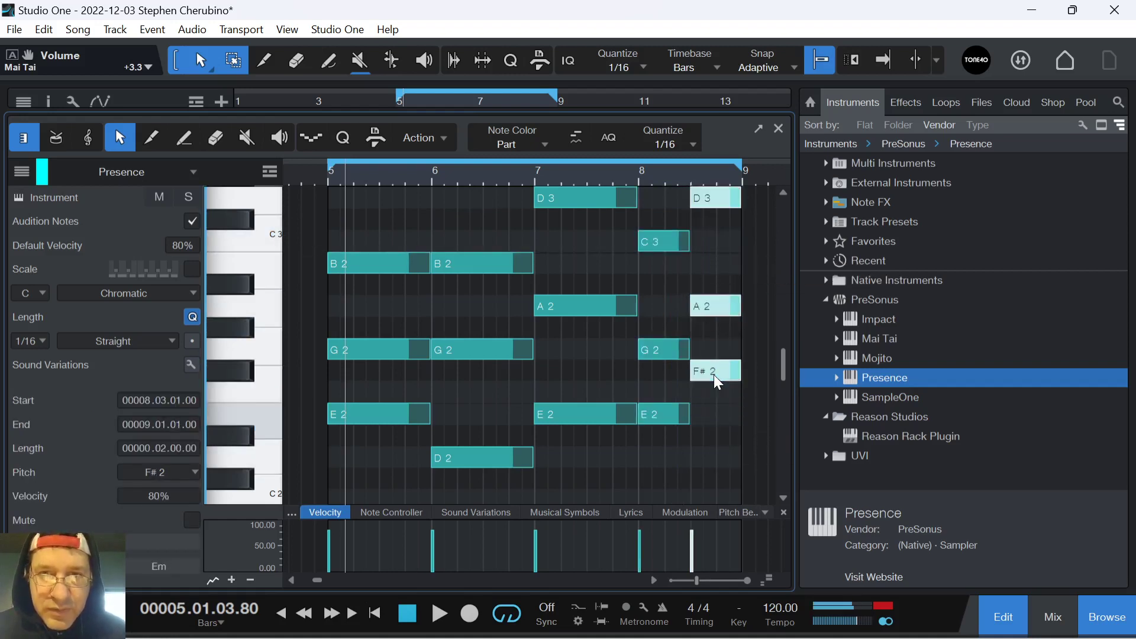
{"action": "left_click", "coordinate": [324, 177]}
- Play the chords from bar 5, then reopen the Presence part zoomed on bars 6–9
{"action": "key", "text": "space"}
{"action": "key", "text": "f"}
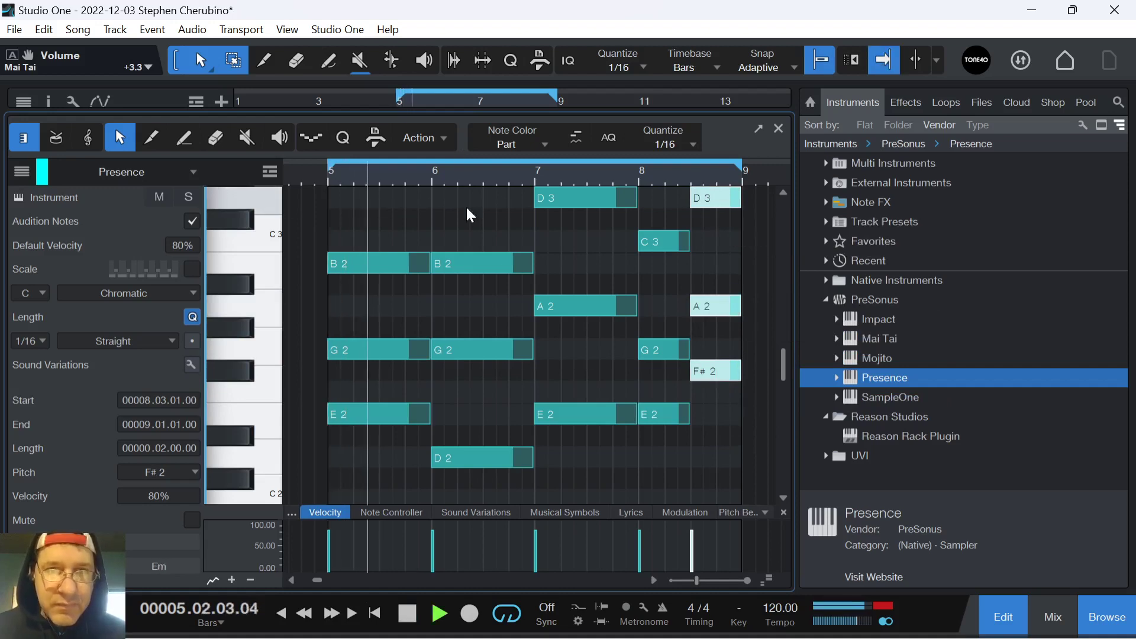
{"action": "left_click", "coordinate": [778, 129]}
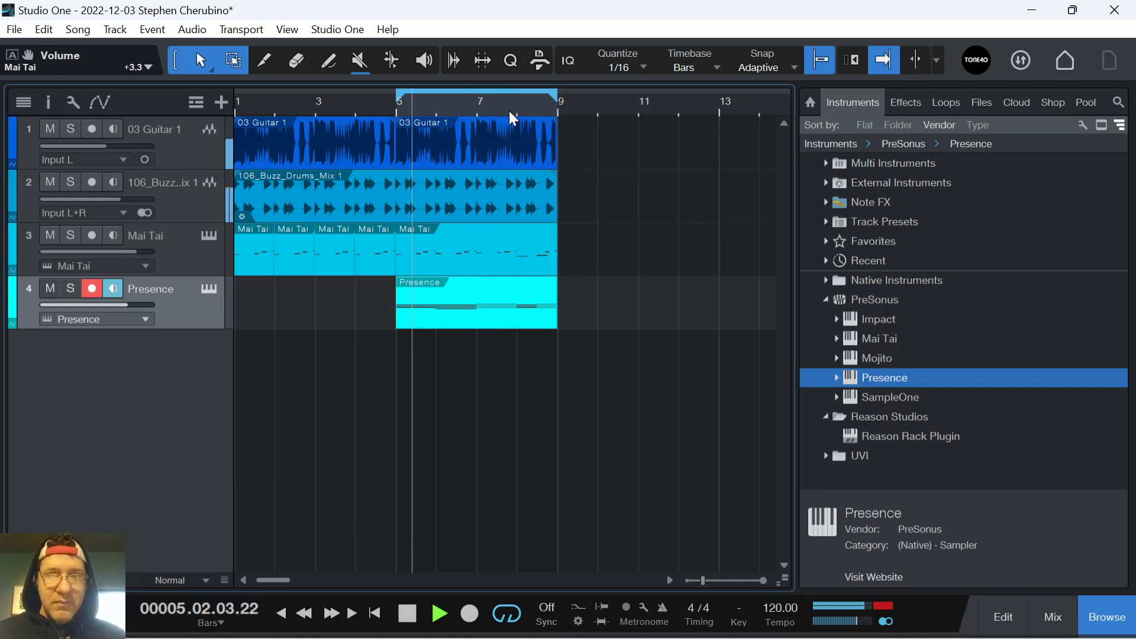
{"action": "double_click", "coordinate": [534, 313]}
{"action": "left_click_drag", "start_coordinate": [696, 181], "coordinate": [606, 191]}
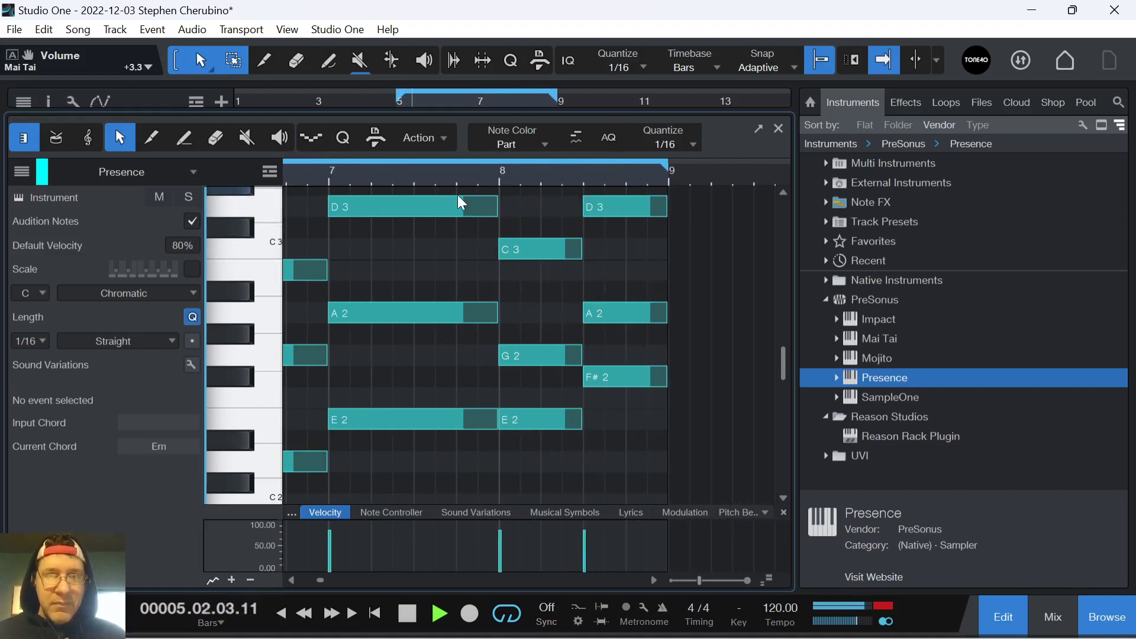
{"action": "left_click_drag", "start_coordinate": [433, 187], "coordinate": [468, 157]}
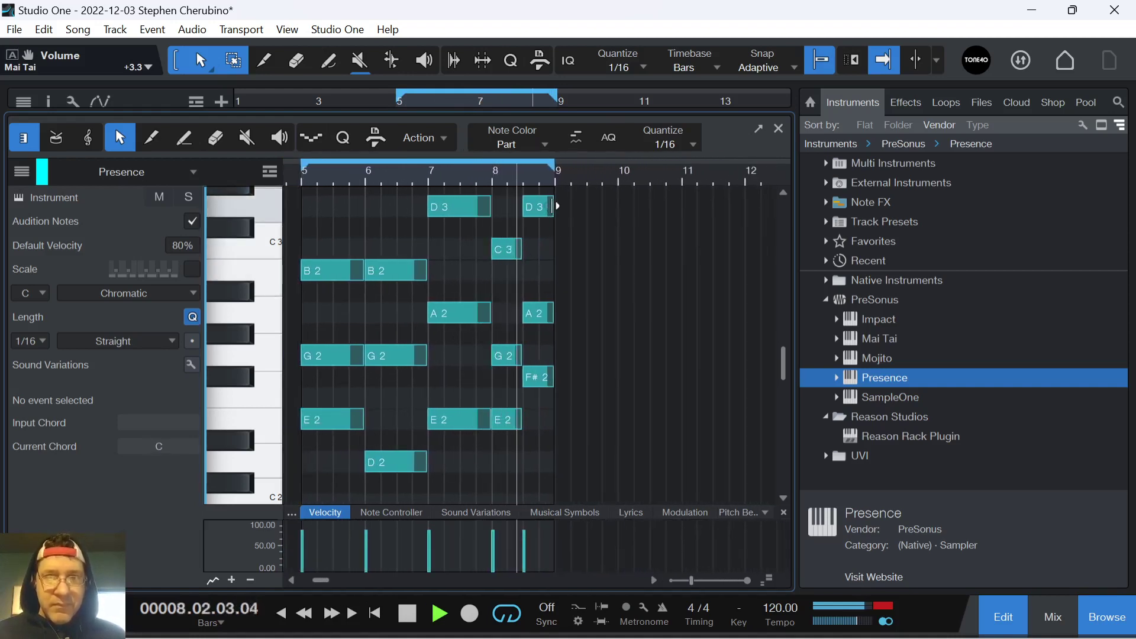
{"action": "left_click_drag", "start_coordinate": [542, 180], "coordinate": [562, 203]}
{"action": "key", "text": "space"}
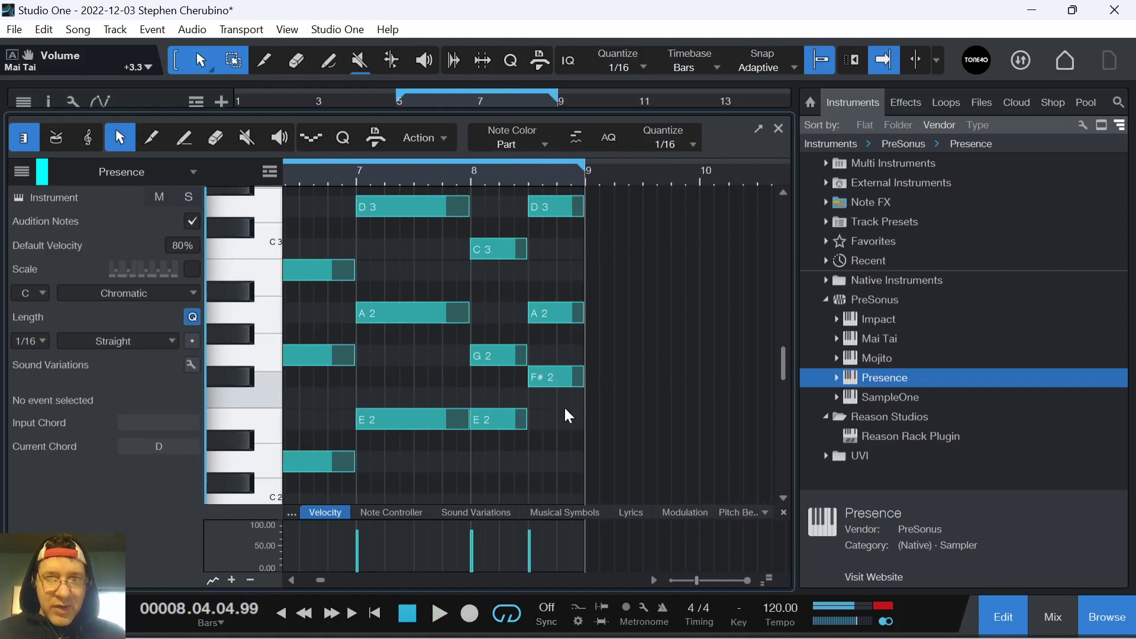
- Lengthen the C3-G2-E2 chord to three beats, leaving D3-A2-F#2 on beat 4, and play it back
{"action": "left_click_drag", "start_coordinate": [565, 408], "coordinate": [518, 465]}
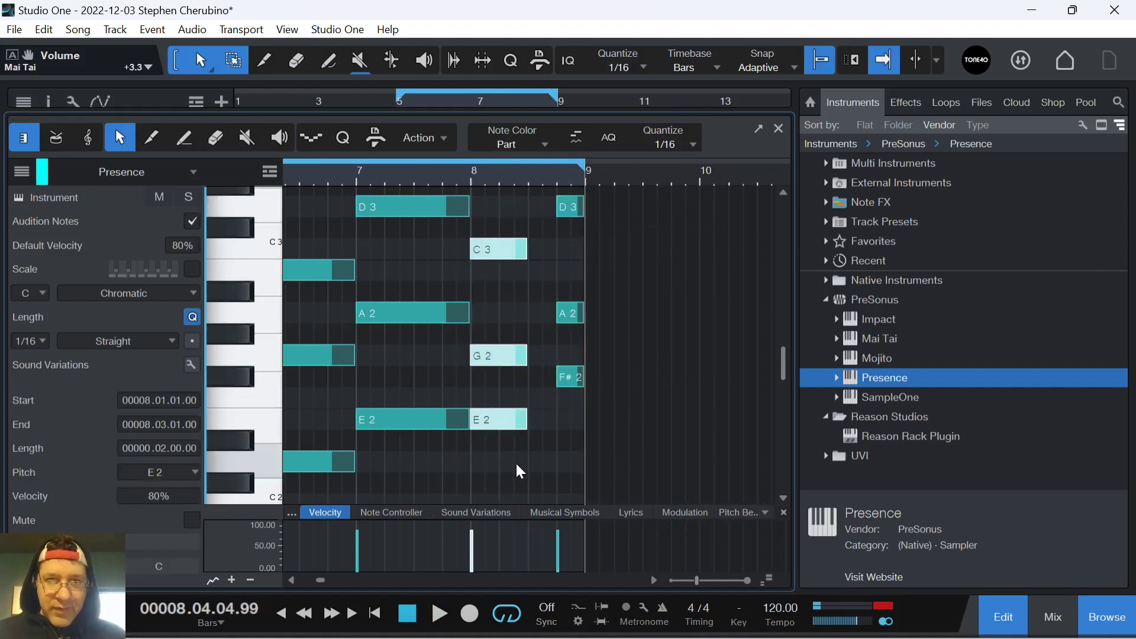
{"action": "left_click_drag", "start_coordinate": [526, 419], "coordinate": [557, 422]}
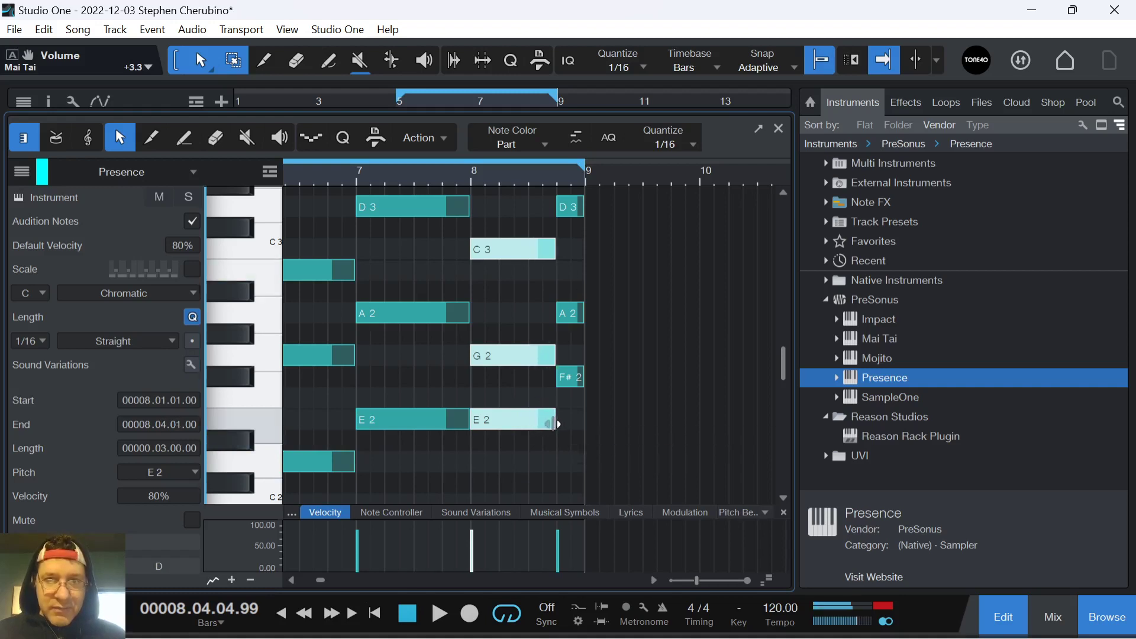
{"action": "key", "text": "space"}
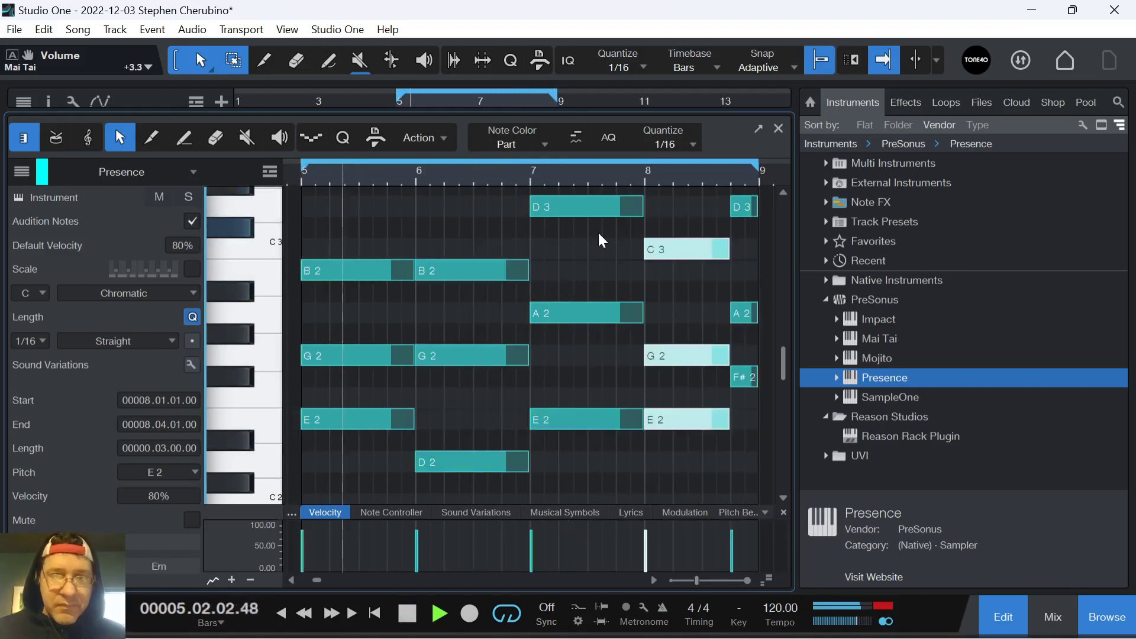
{"action": "key", "text": "space"}
- Extend the loop to start at bar 1, play the intro, and zoom so bars 1–9 fill the view
{"action": "left_click", "coordinate": [779, 130]}
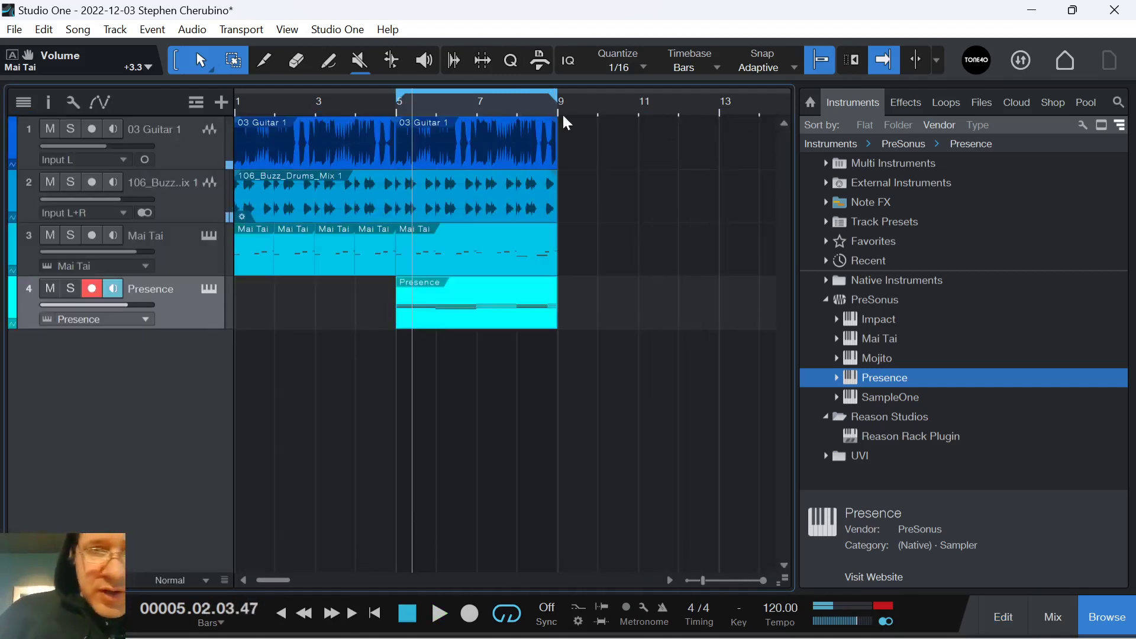
{"action": "left_click_drag", "start_coordinate": [394, 99], "coordinate": [202, 92]}
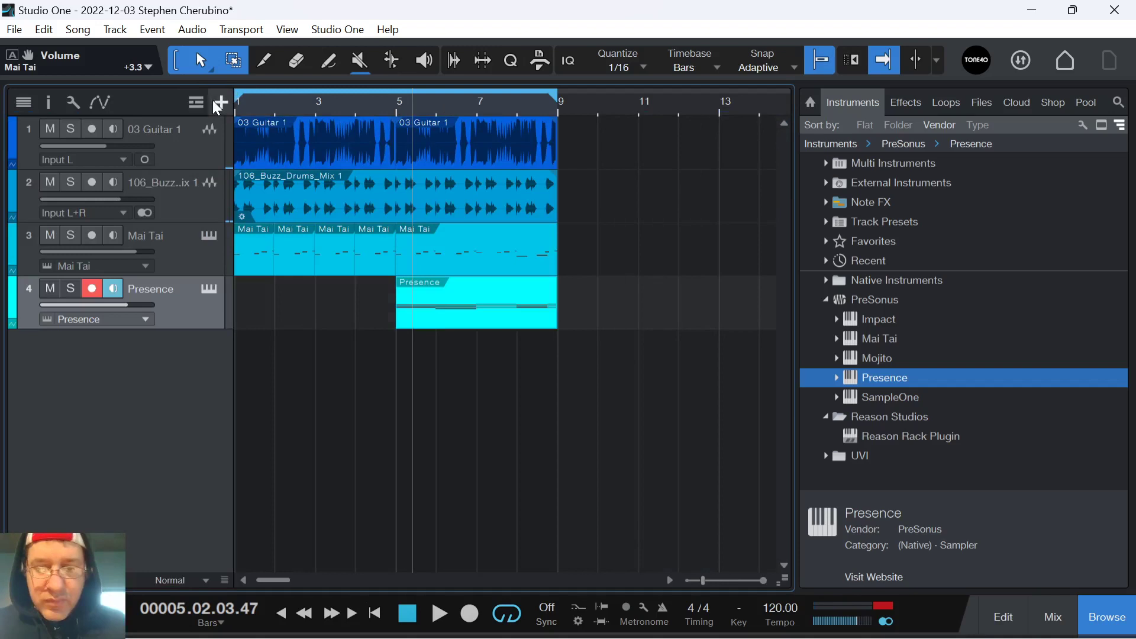
{"action": "key", "text": "comma"}
{"action": "key", "text": "space"}
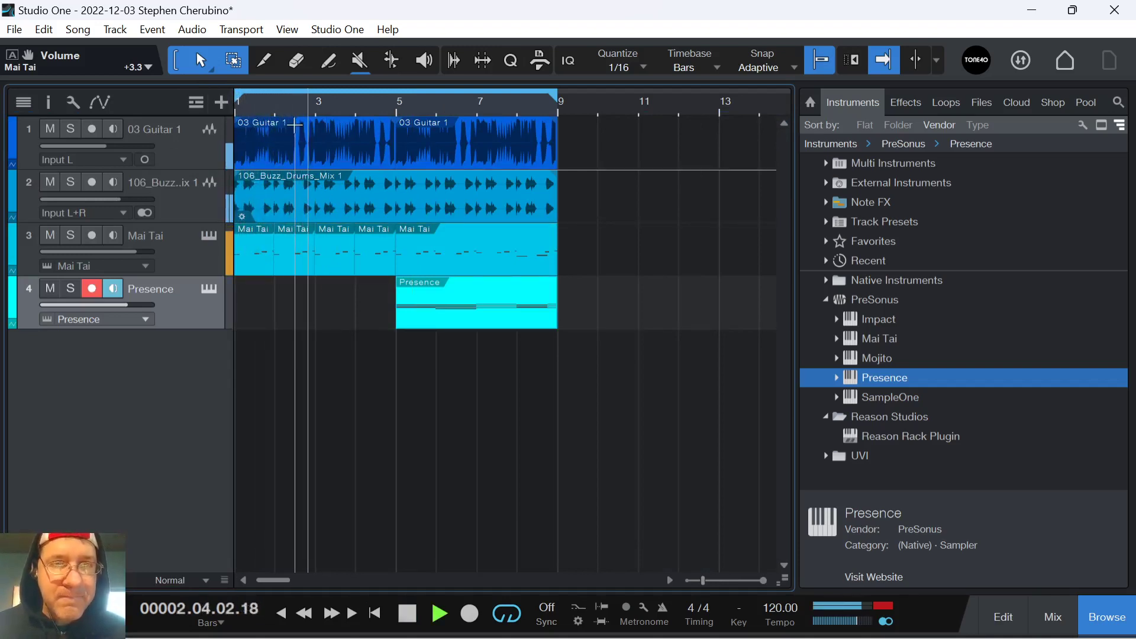
{"action": "left_click_drag", "start_coordinate": [310, 112], "coordinate": [385, 104]}
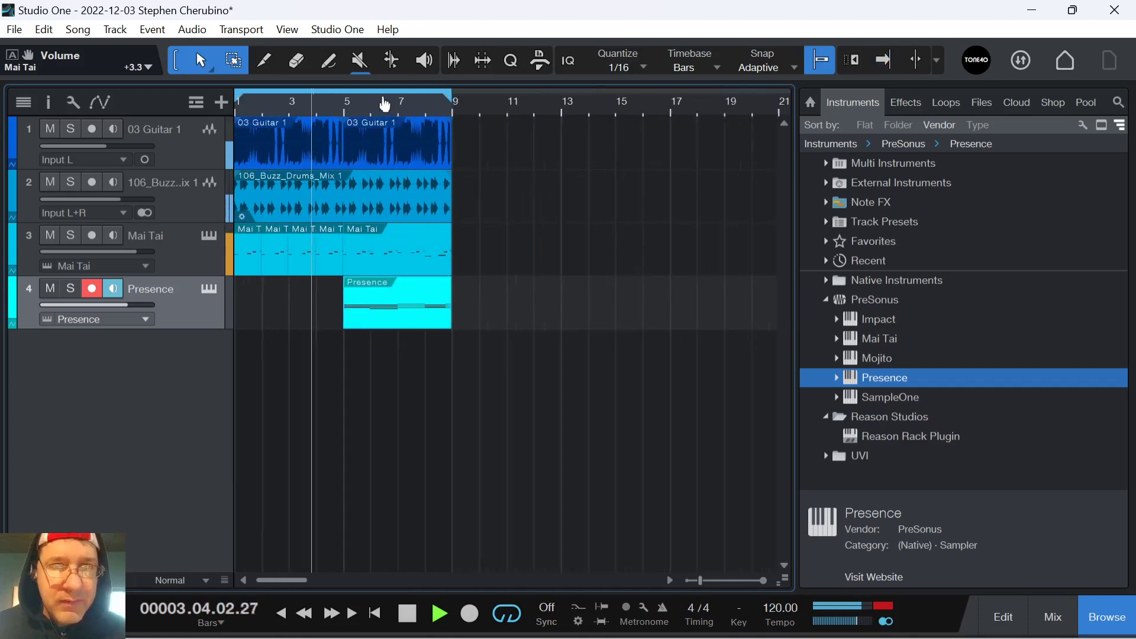
{"action": "key", "text": "space"}
{"action": "key", "text": "f"}
{"action": "left_click_drag", "start_coordinate": [273, 114], "coordinate": [328, 147]}
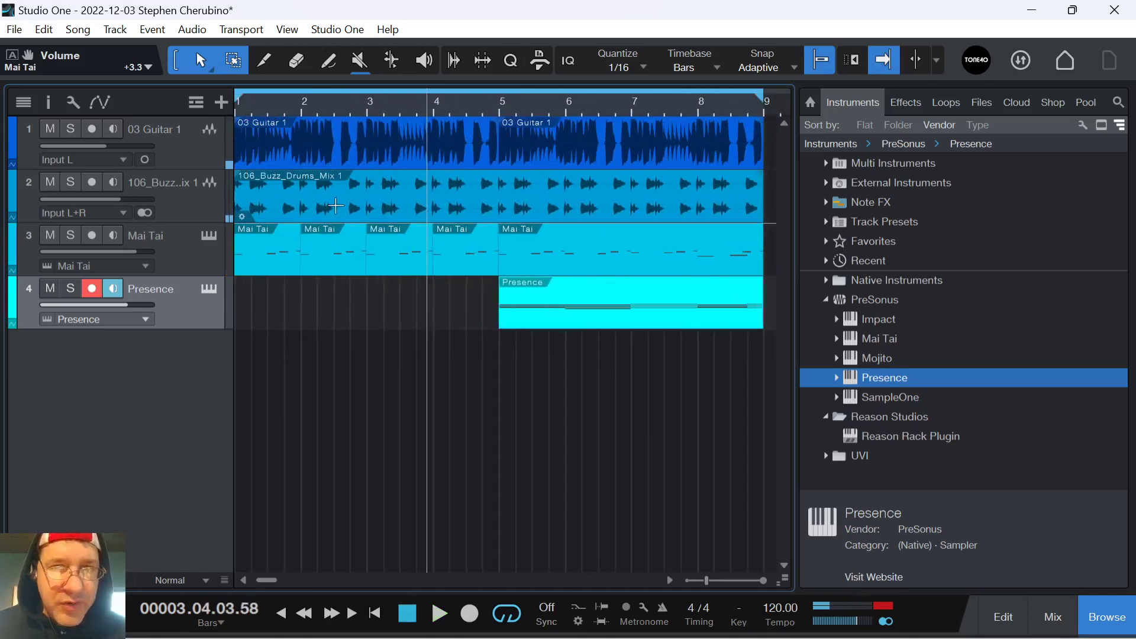
- Delete the three intro Mai Tai parts, then undo to restore the bar-1 part
{"action": "left_click", "coordinate": [460, 265]}
{"action": "key", "text": "Delete"}
{"action": "key", "text": "Delete"}
{"action": "left_click", "coordinate": [327, 272]}
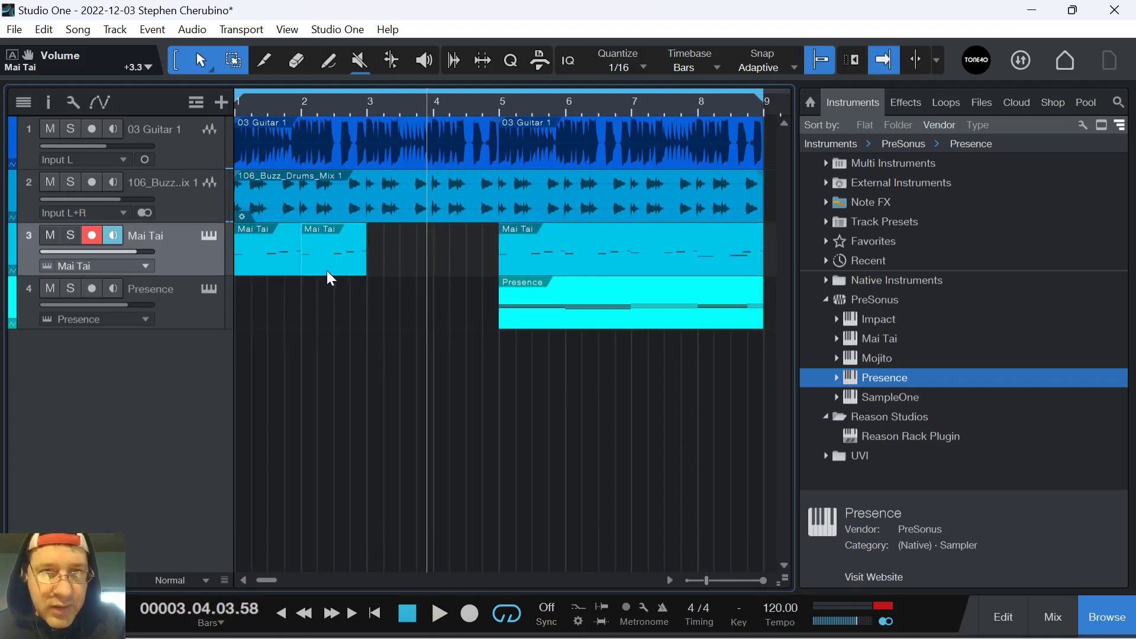
{"action": "key", "text": "Delete"}
{"action": "left_click", "coordinate": [282, 267]}
{"action": "key", "text": "Delete"}
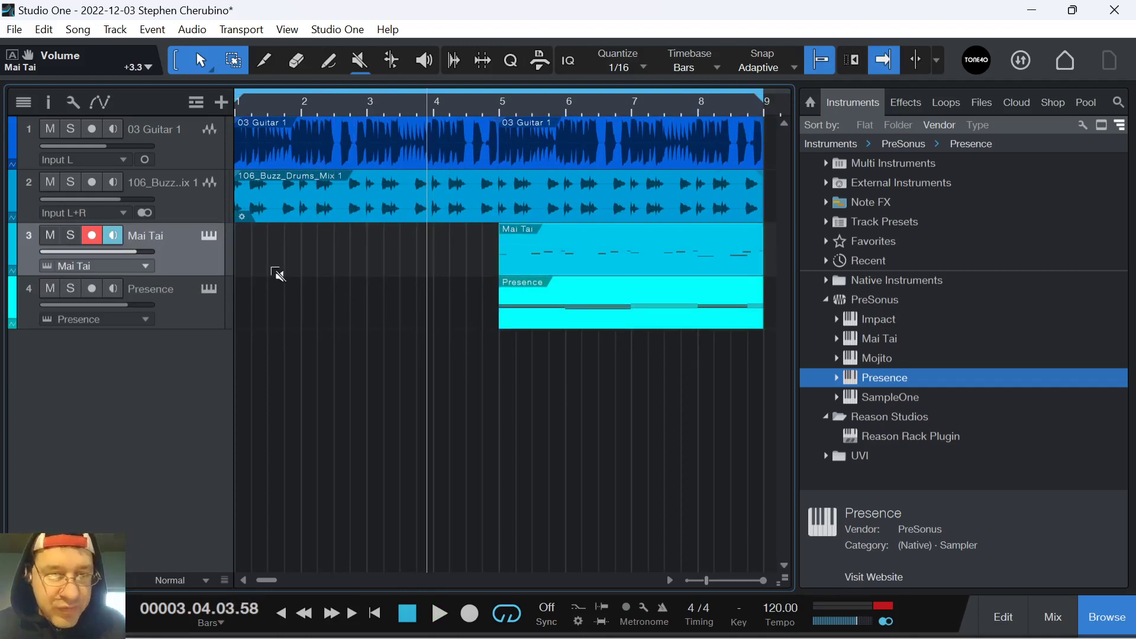
{"action": "key", "text": "ctrl+z"}
- Strip the bar-1 Mai Tai part down to its single E2 note and loop bar 1 only
{"action": "double_click", "coordinate": [267, 268]}
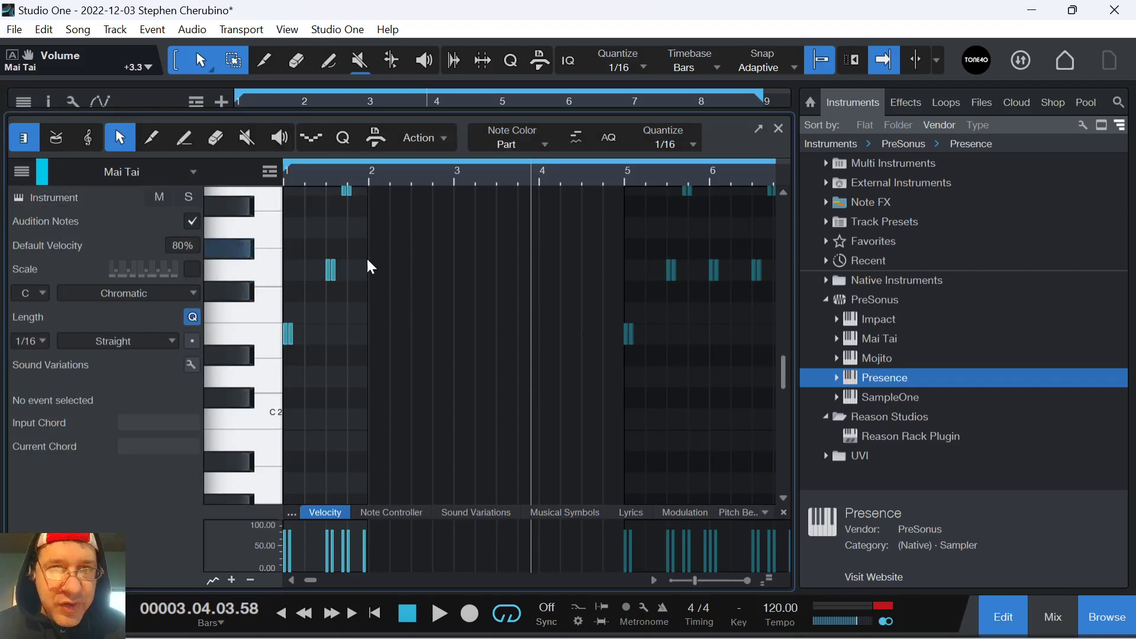
{"action": "scroll", "coordinate": [367, 261], "scroll_direction": "up", "scroll_amount": 3}
{"action": "left_click_drag", "start_coordinate": [416, 387], "coordinate": [311, 190]}
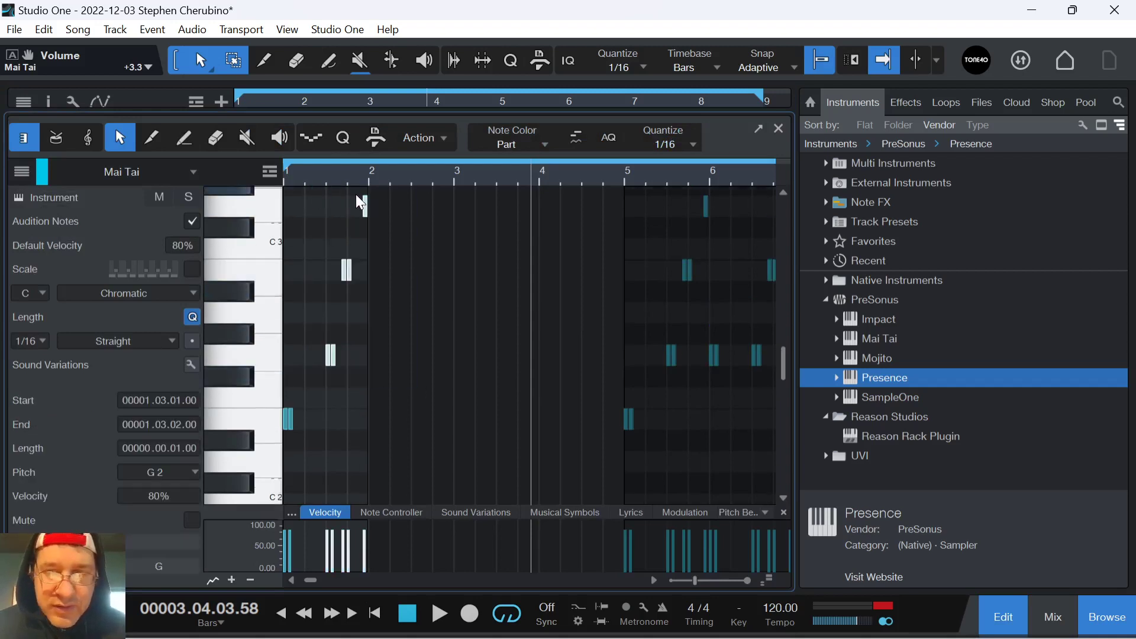
{"action": "key", "text": "Delete"}
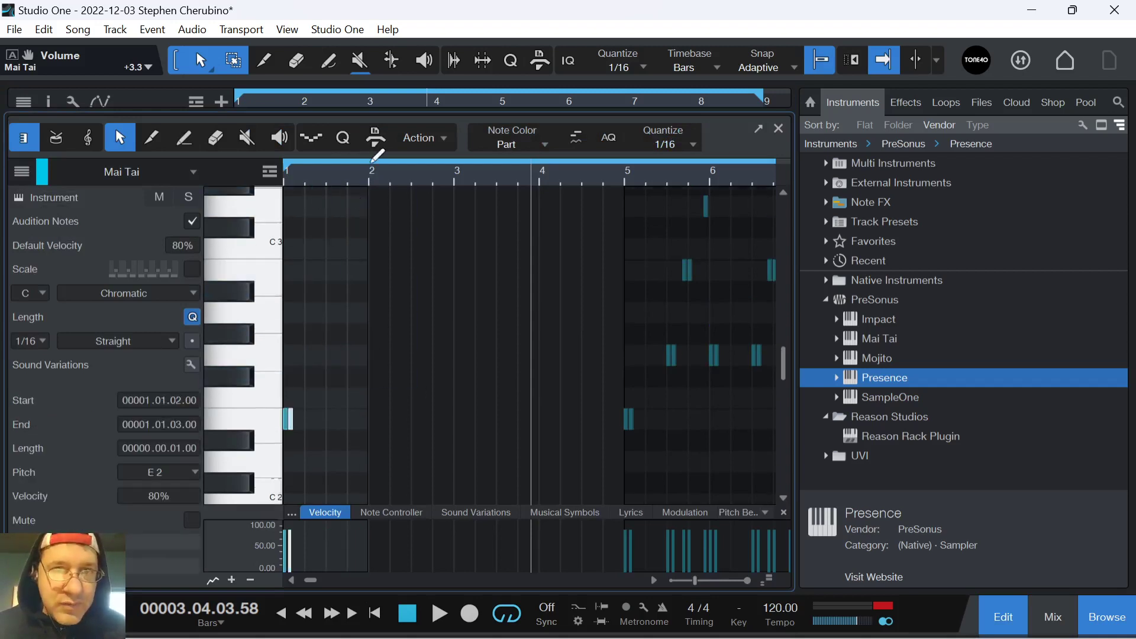
{"action": "double_click", "coordinate": [371, 407]}
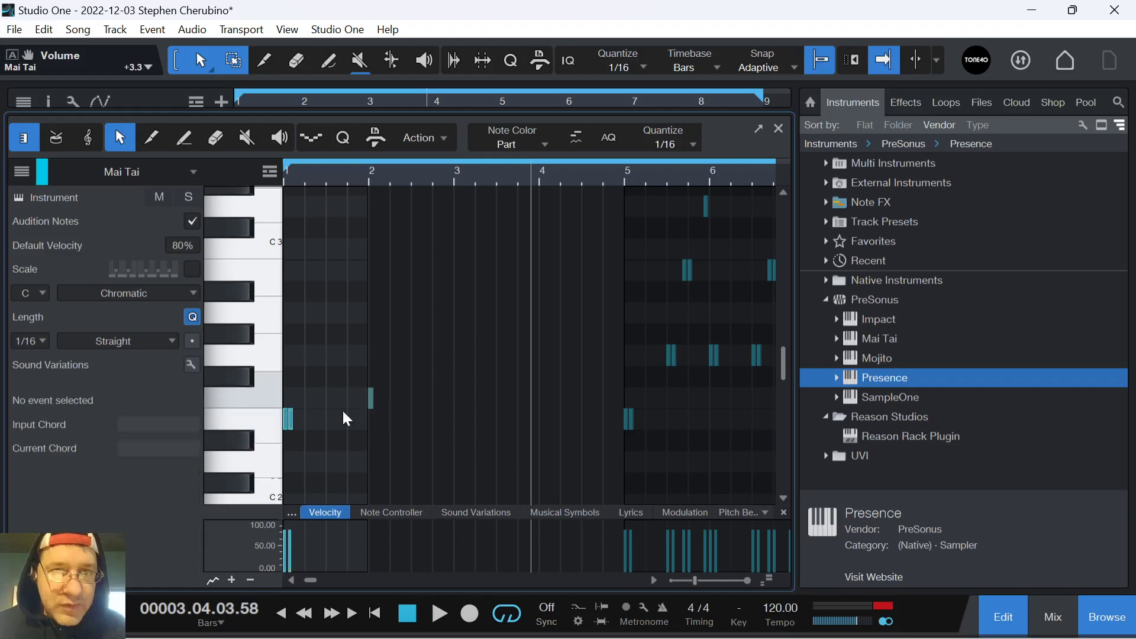
{"action": "left_click", "coordinate": [288, 419]}
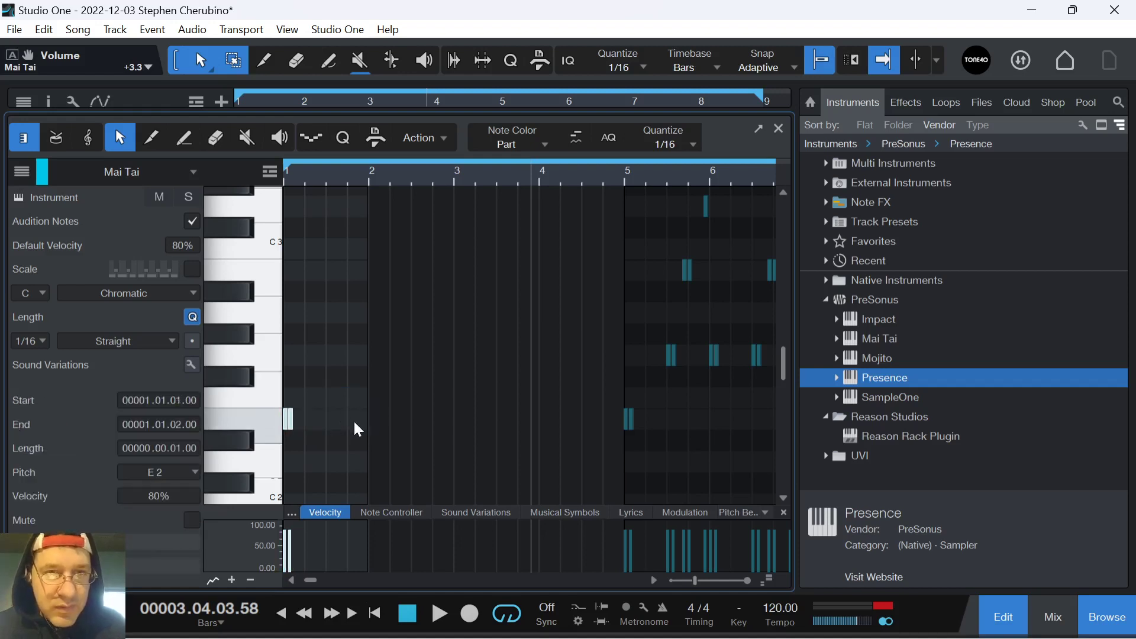
{"action": "left_click_drag", "start_coordinate": [377, 155], "coordinate": [281, 173]}
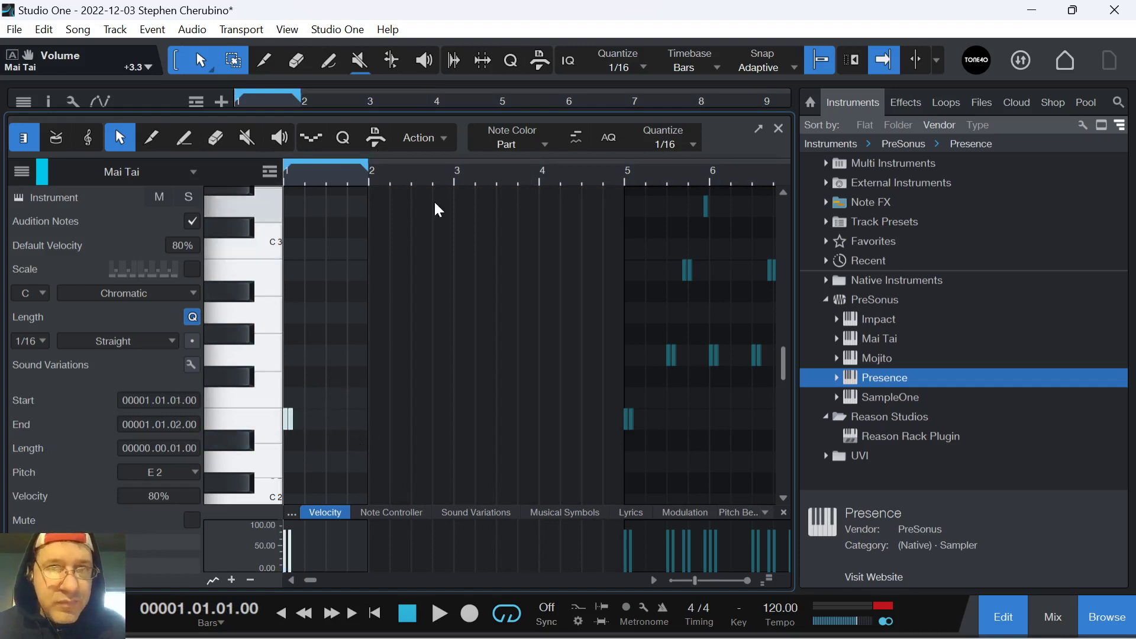
{"action": "left_click", "coordinate": [780, 129]}
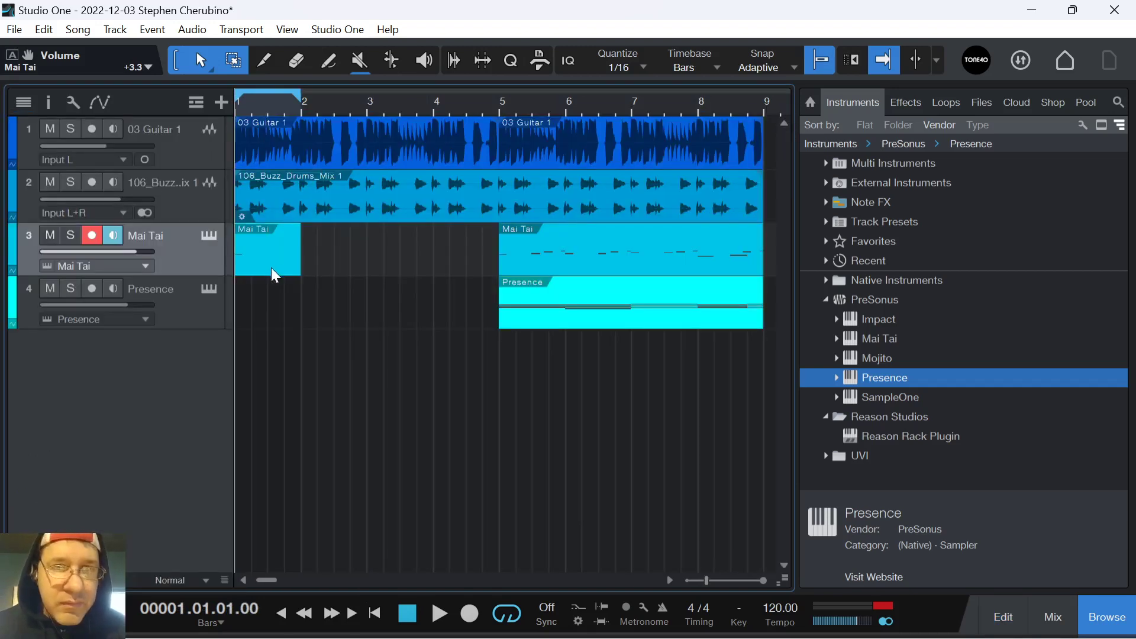
- Repeat the bar-1 Mai Tai part through bar 4 and play the looped bars 1–4
{"action": "key", "text": "d"}
{"action": "key", "text": "d"}
{"action": "key", "text": "d"}
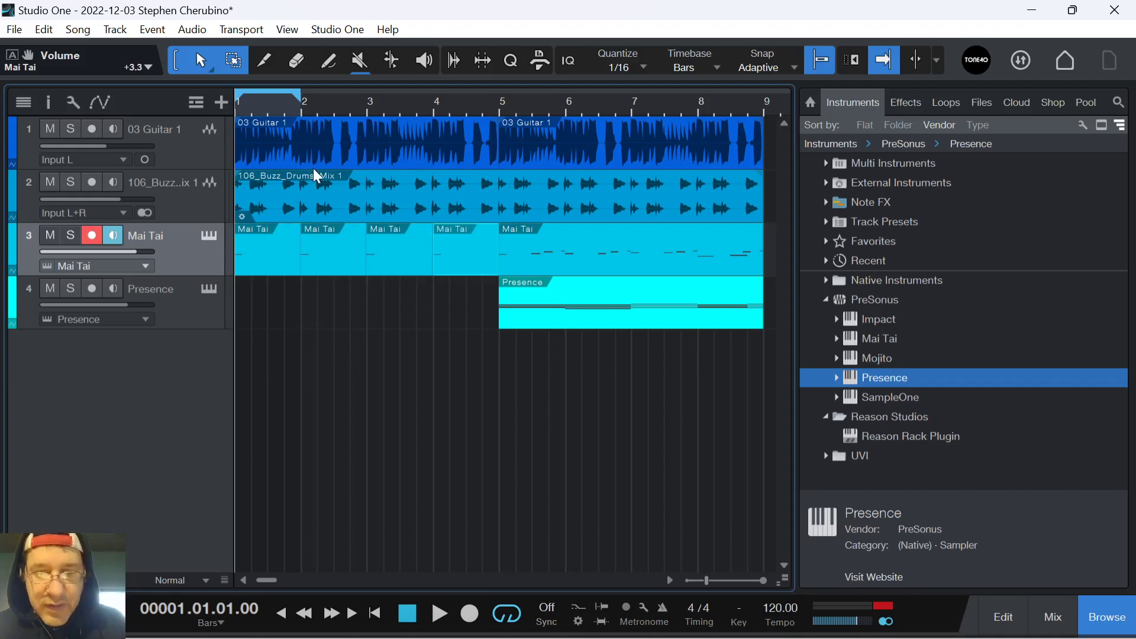
{"action": "left_click_drag", "start_coordinate": [302, 96], "coordinate": [501, 66]}
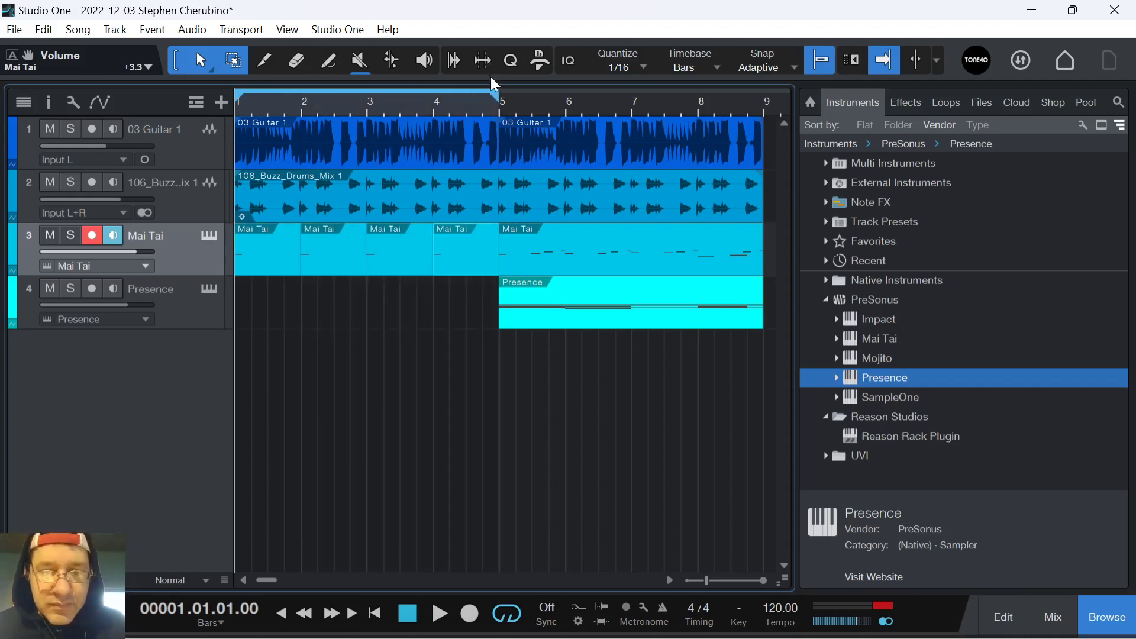
{"action": "key", "text": "space"}
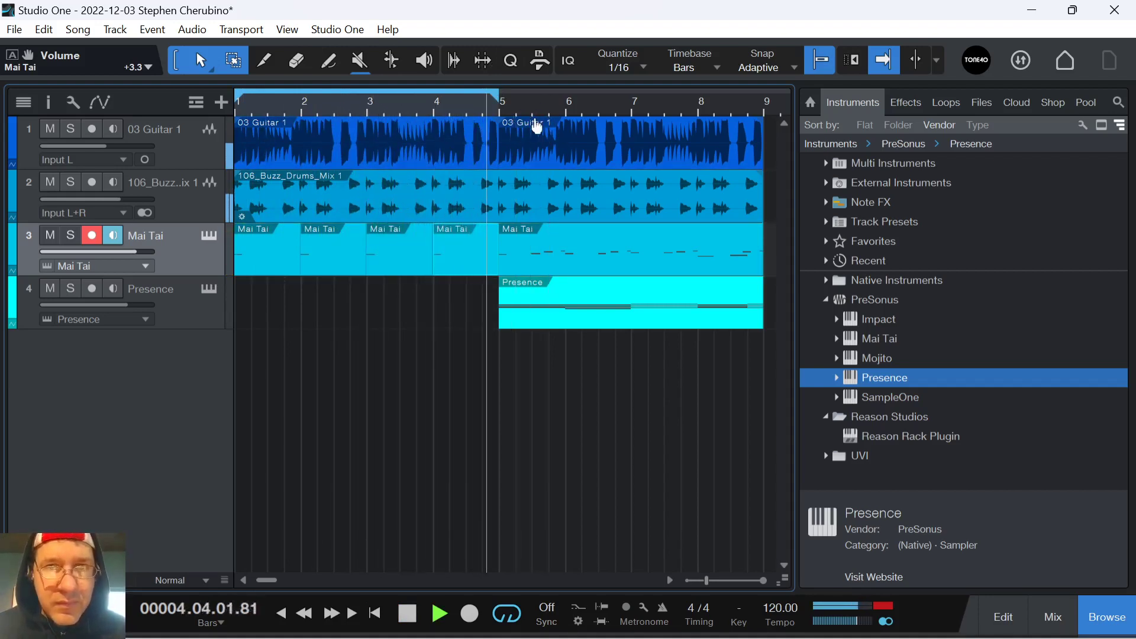
{"action": "key", "text": "space"}
- Set a new loop from bar 5 to near bar 9 and make 03 Guitar 1 taller
{"action": "left_click_drag", "start_coordinate": [504, 90], "coordinate": [747, 68]}
{"action": "key", "text": "KP_1"}
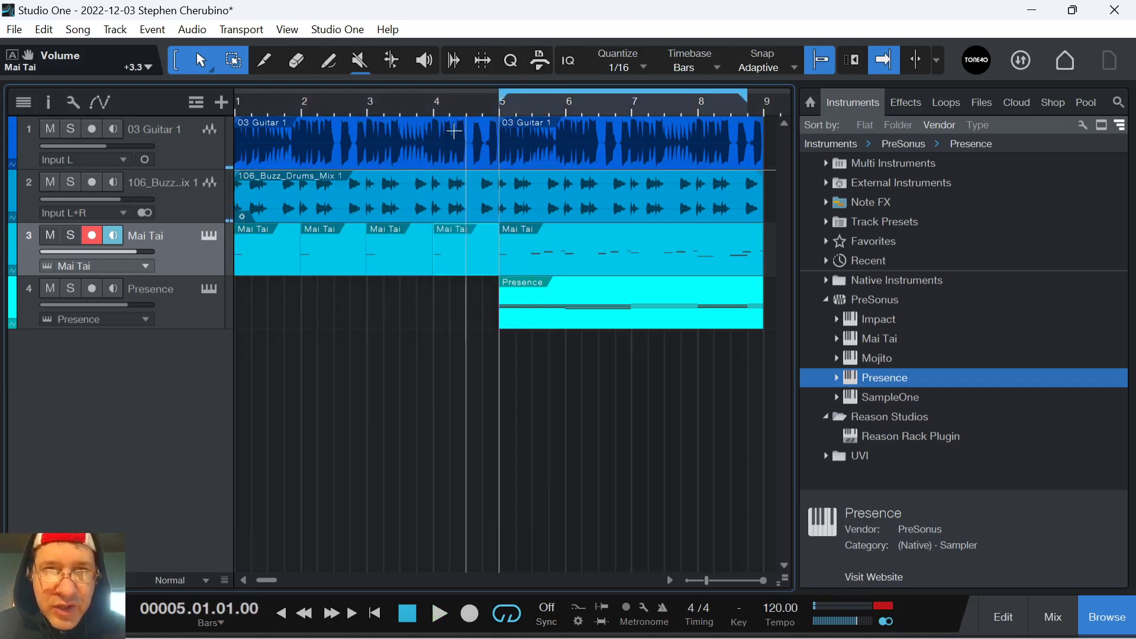
{"action": "left_click", "coordinate": [388, 151]}
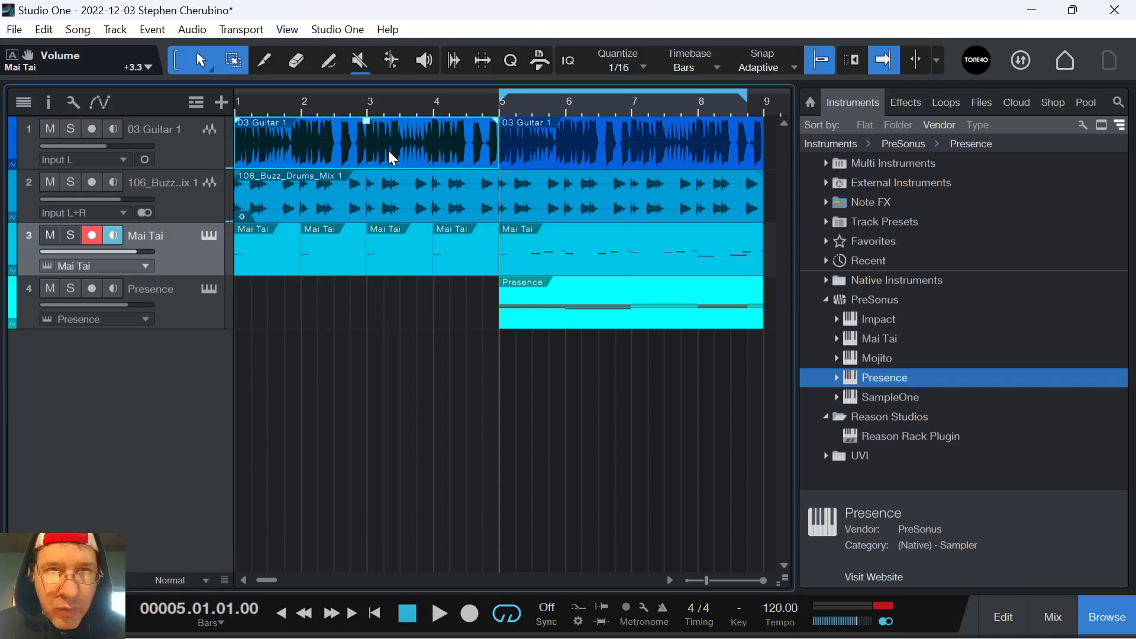
{"action": "left_click_drag", "start_coordinate": [192, 170], "coordinate": [204, 207]}
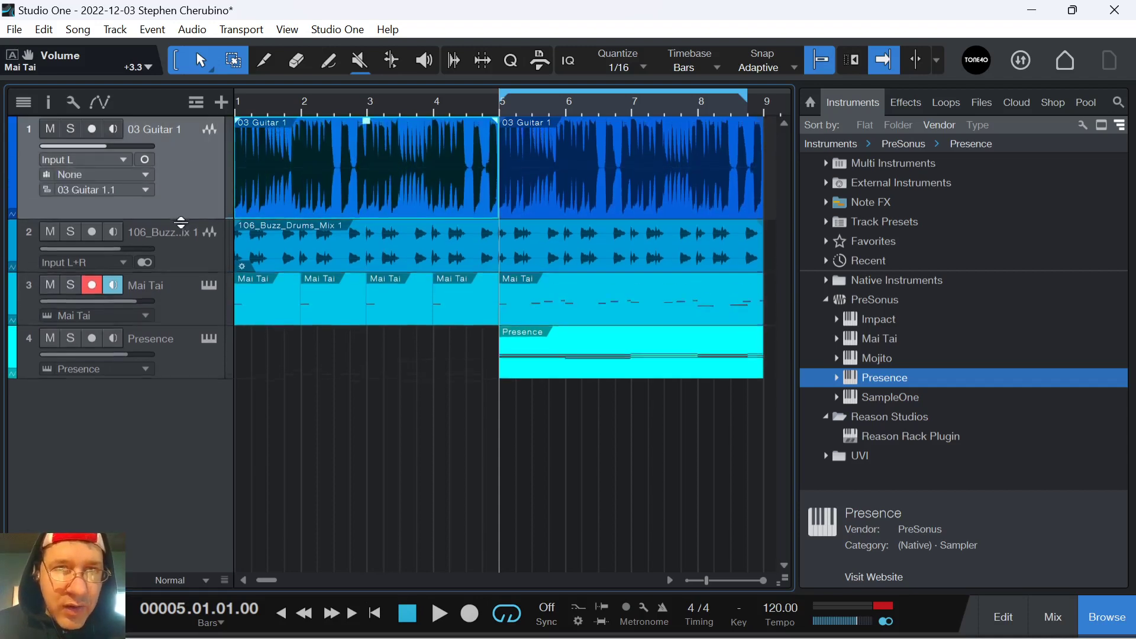
- Insert a Pro EQ on 03 Guitar 1 and enable its low cut at 2.78 kHz
{"action": "left_click", "coordinate": [46, 104]}
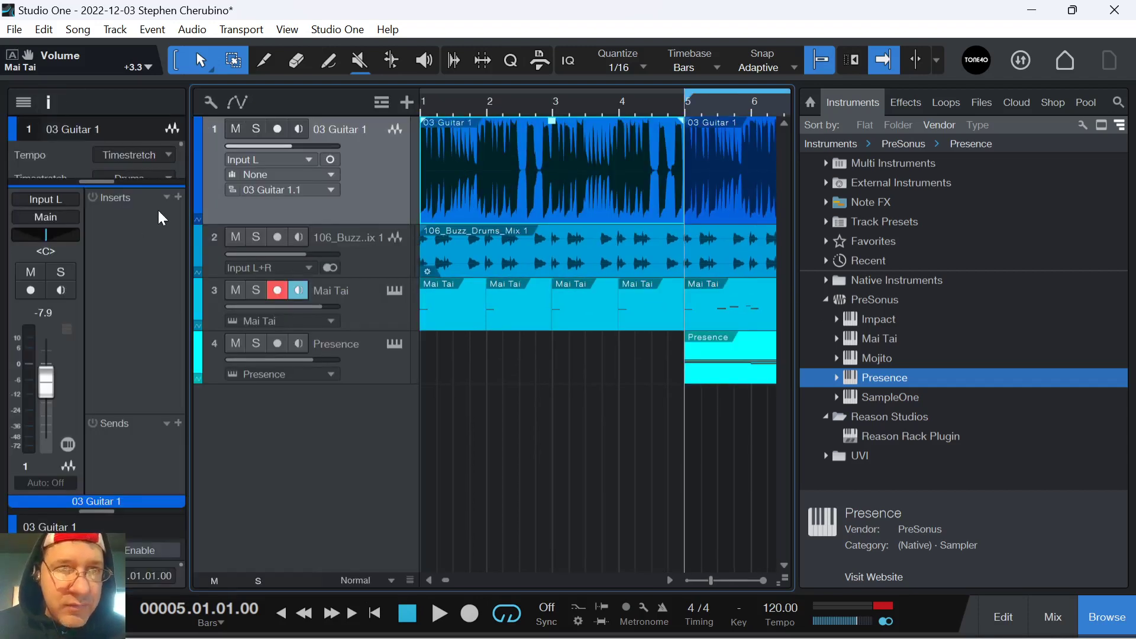
{"action": "left_click", "coordinate": [178, 197]}
{"action": "type", "text": "eq"}
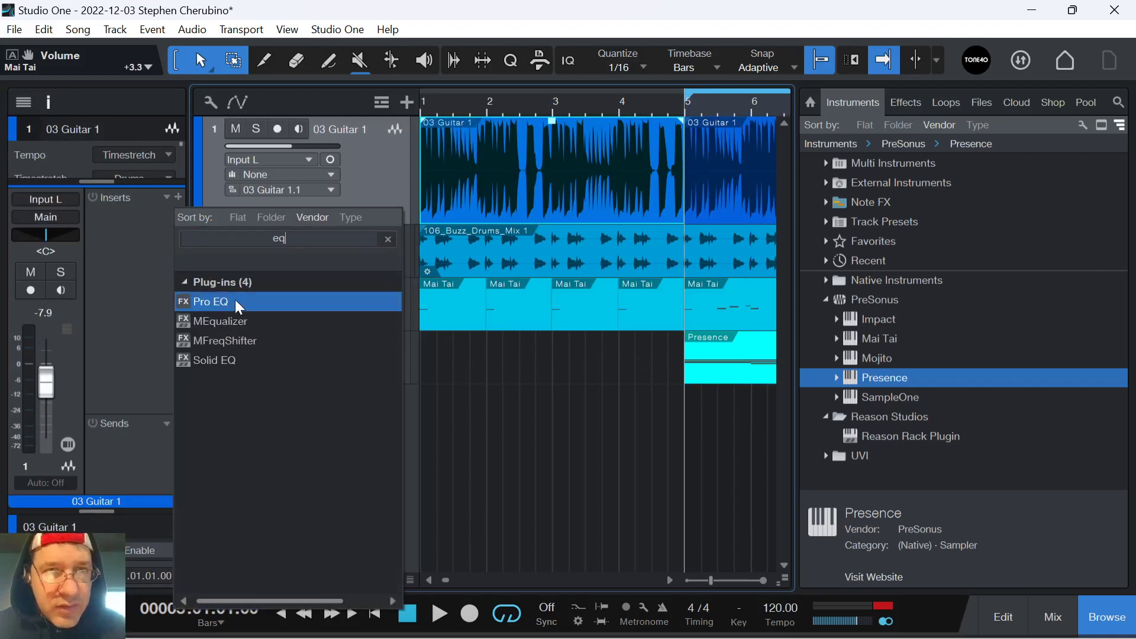
{"action": "left_click", "coordinate": [235, 299]}
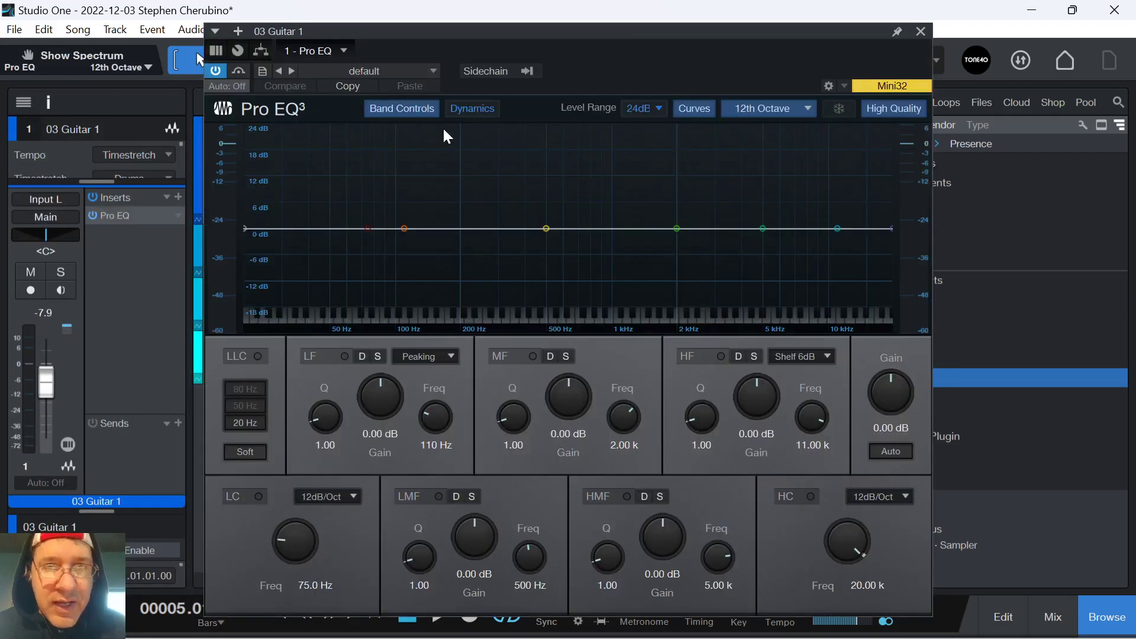
{"action": "mouse_move", "coordinate": [368, 227]}
{"action": "left_mouse_down"}
{"action": "mouse_move", "coordinate": [622, 258]}
{"action": "mouse_move", "coordinate": [708, 250]}
{"action": "left_mouse_up"}
{"action": "left_click", "coordinate": [921, 31]}
{"action": "key", "text": "space"}
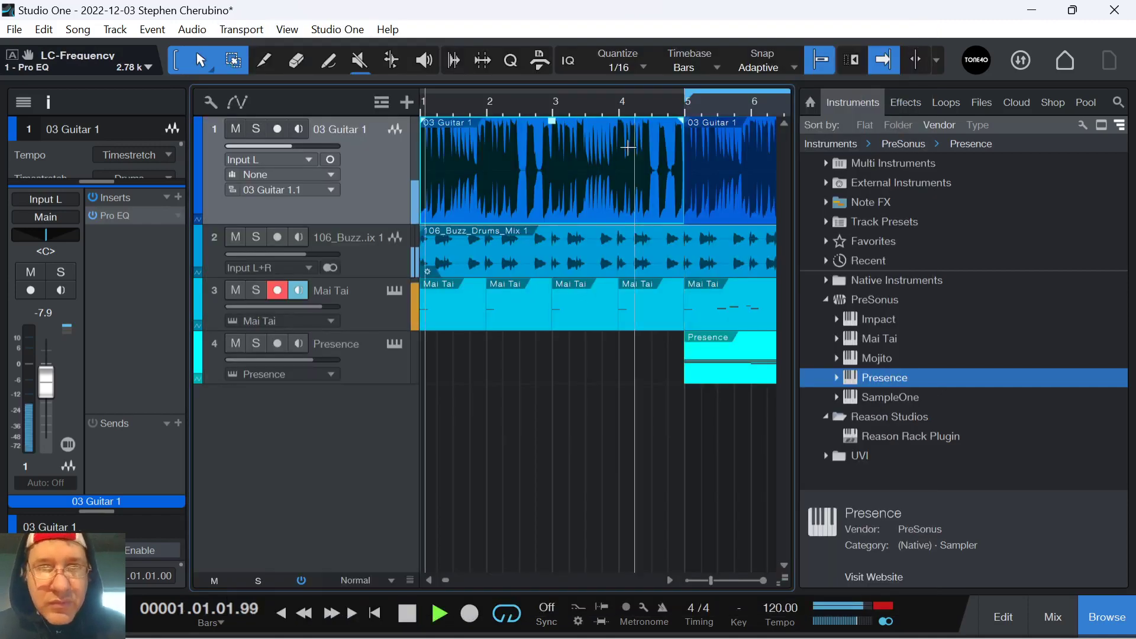
- Lower the Pro EQ low-cut frequency to about 1.19 kHz and hide the track settings panel
{"action": "left_click", "coordinate": [126, 215]}
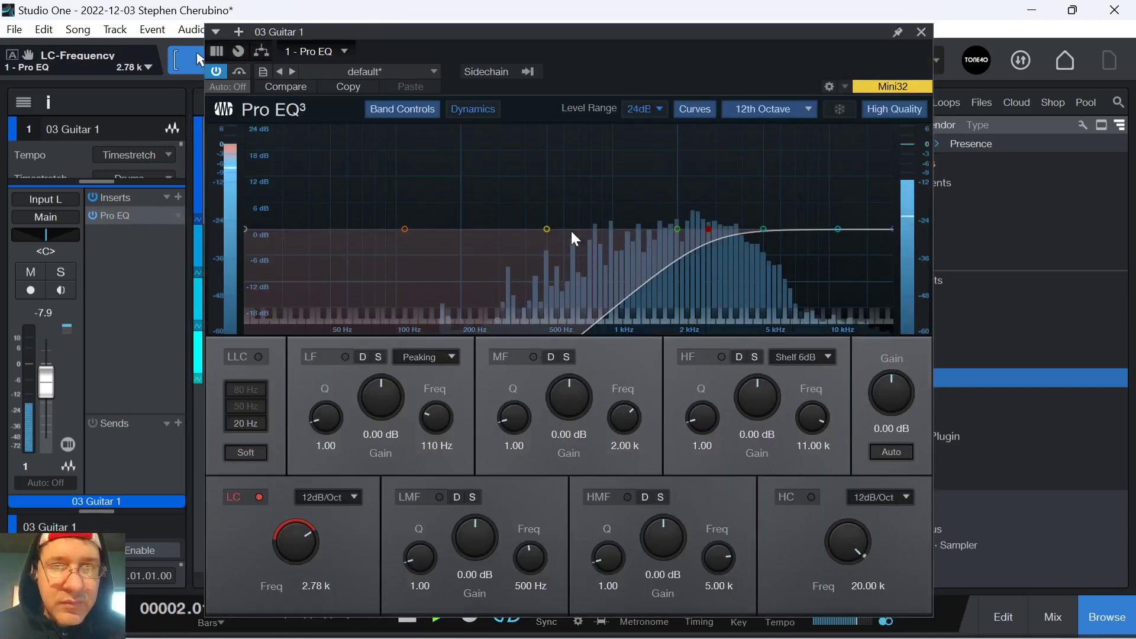
{"action": "left_click_drag", "start_coordinate": [708, 228], "coordinate": [627, 238]}
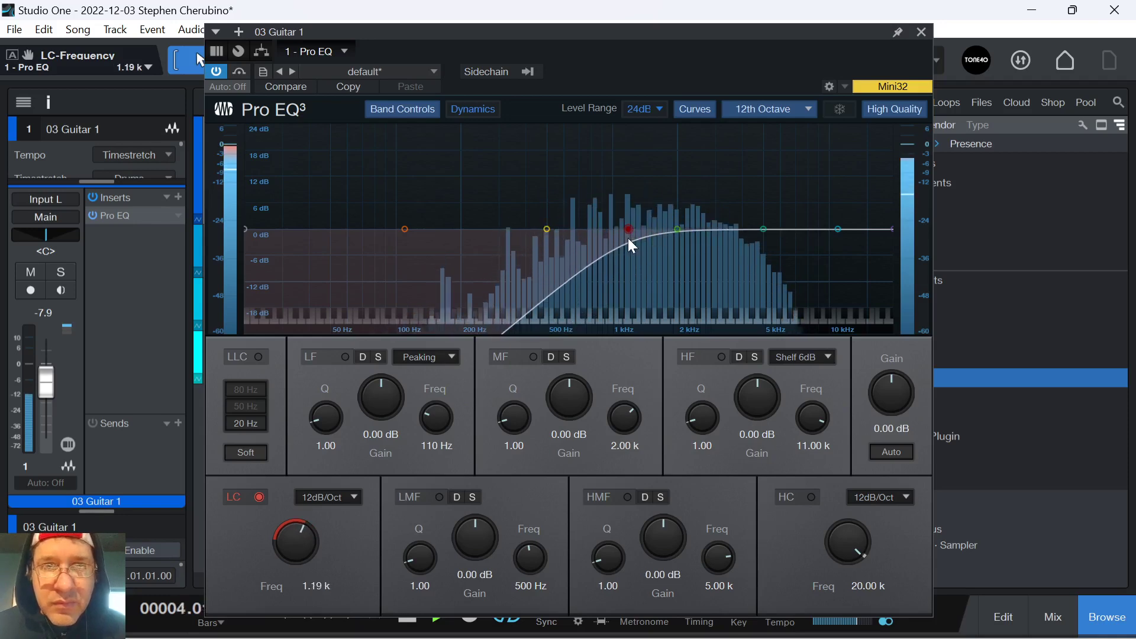
{"action": "left_click", "coordinate": [925, 31]}
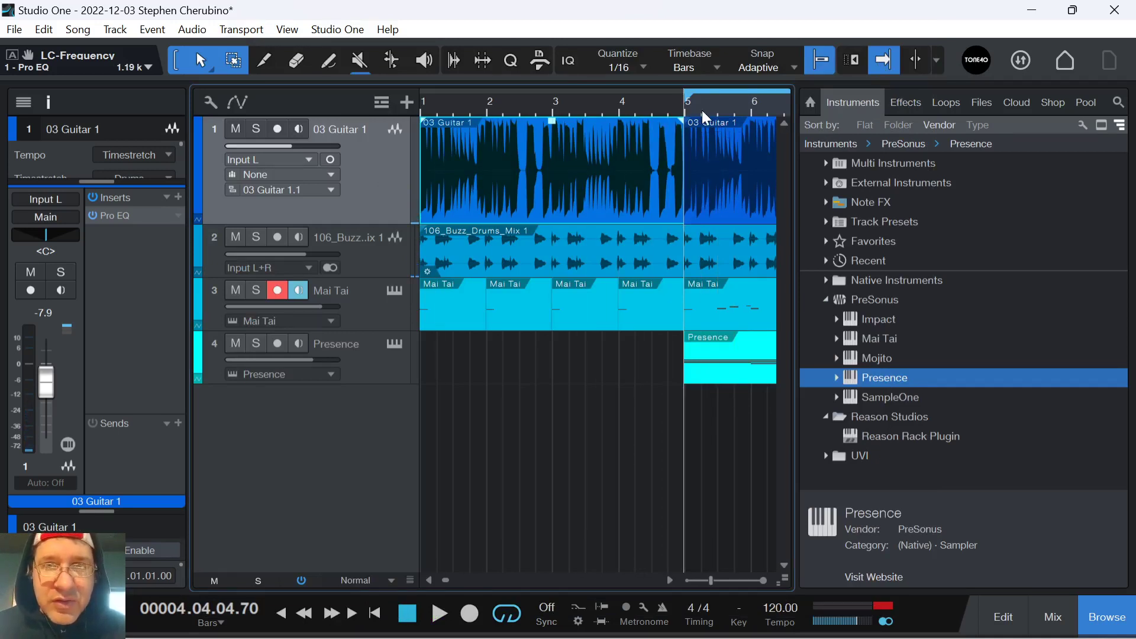
{"action": "left_click_drag", "start_coordinate": [702, 110], "coordinate": [588, 94]}
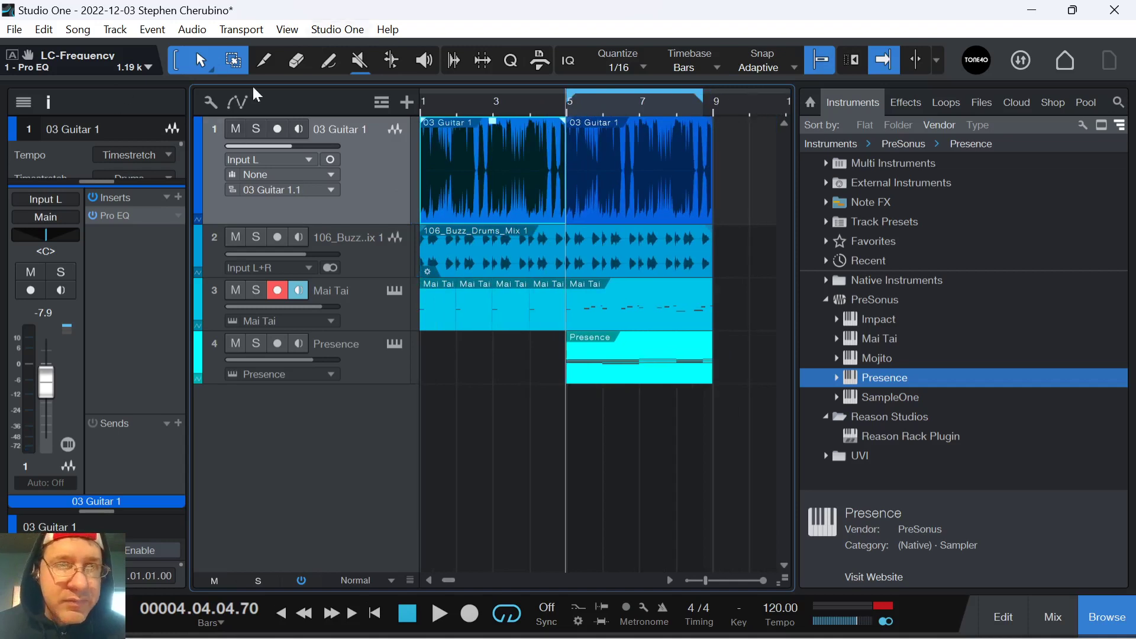
{"action": "left_click", "coordinate": [47, 102]}
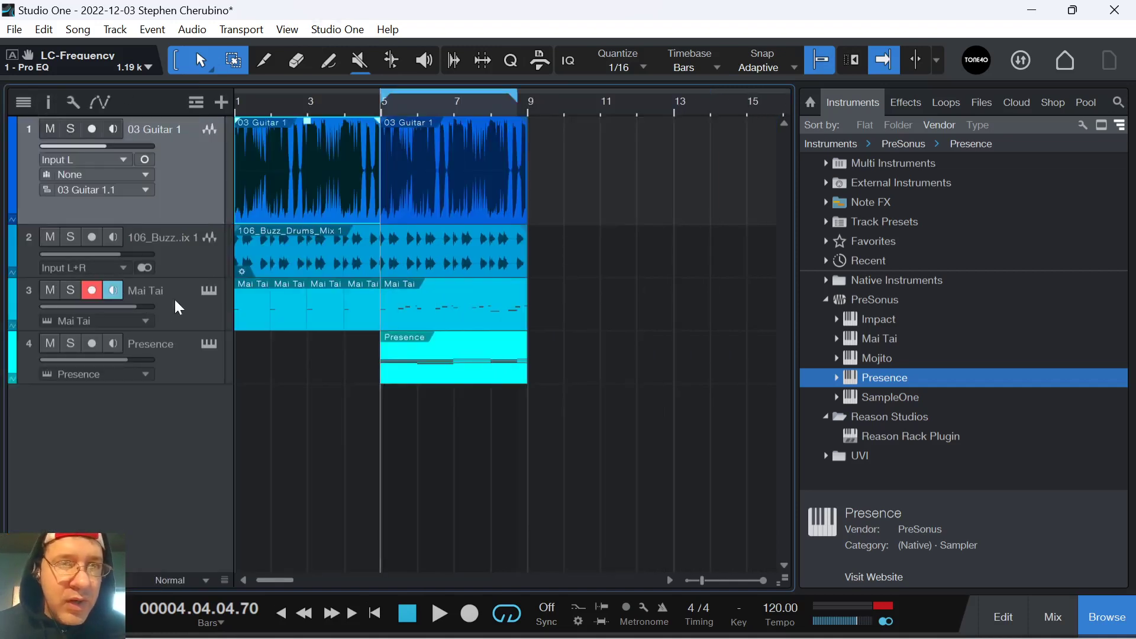
- Create an automation lane for the Pro EQ LC-Frequency on 03 Guitar 1
{"action": "left_click", "coordinate": [47, 106]}
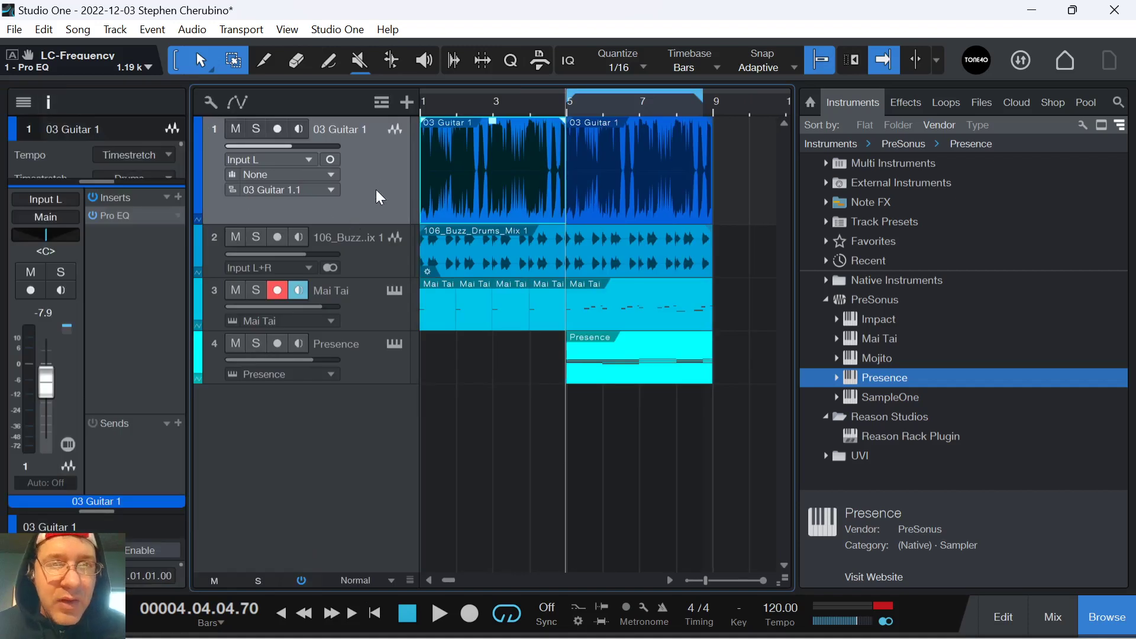
{"action": "left_click", "coordinate": [243, 104]}
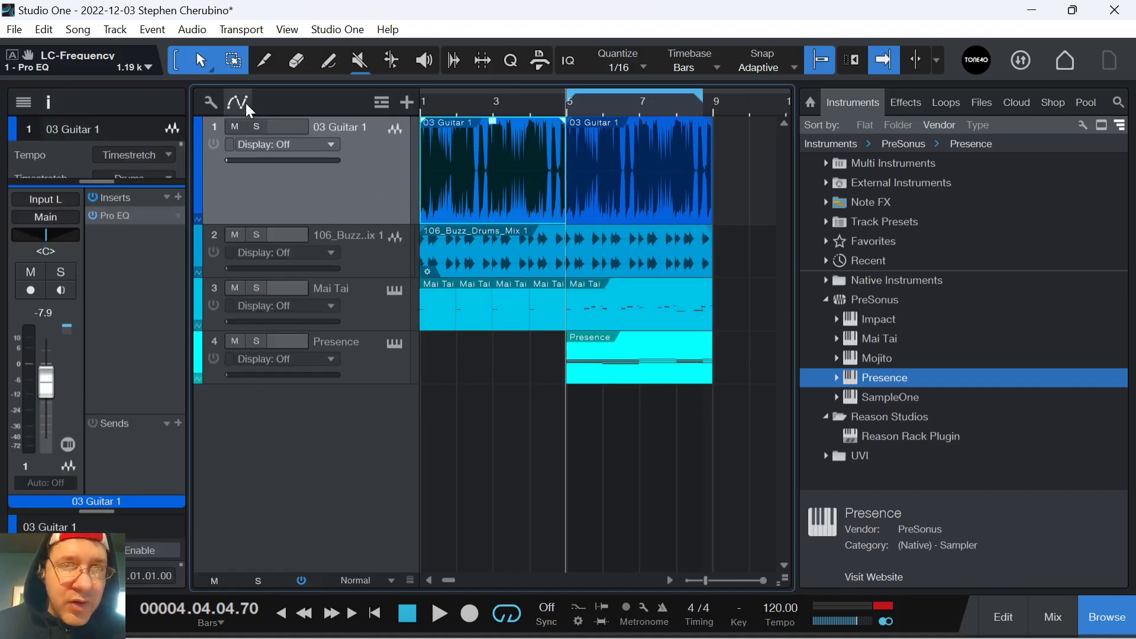
{"action": "left_click", "coordinate": [299, 145]}
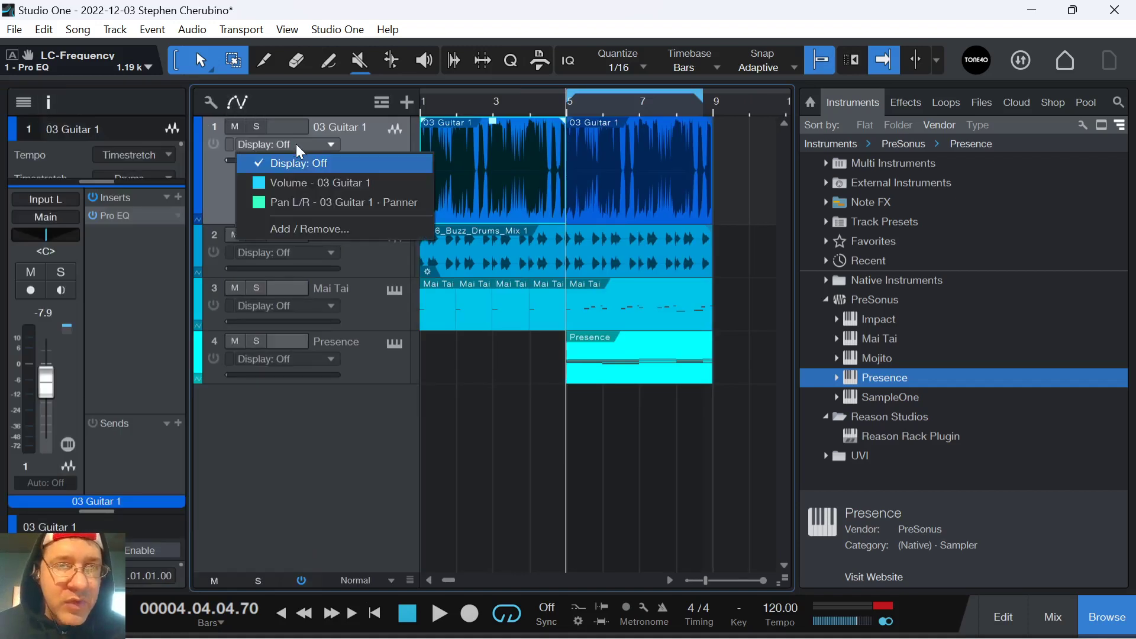
{"action": "left_click", "coordinate": [104, 297]}
{"action": "double_click", "coordinate": [134, 214]}
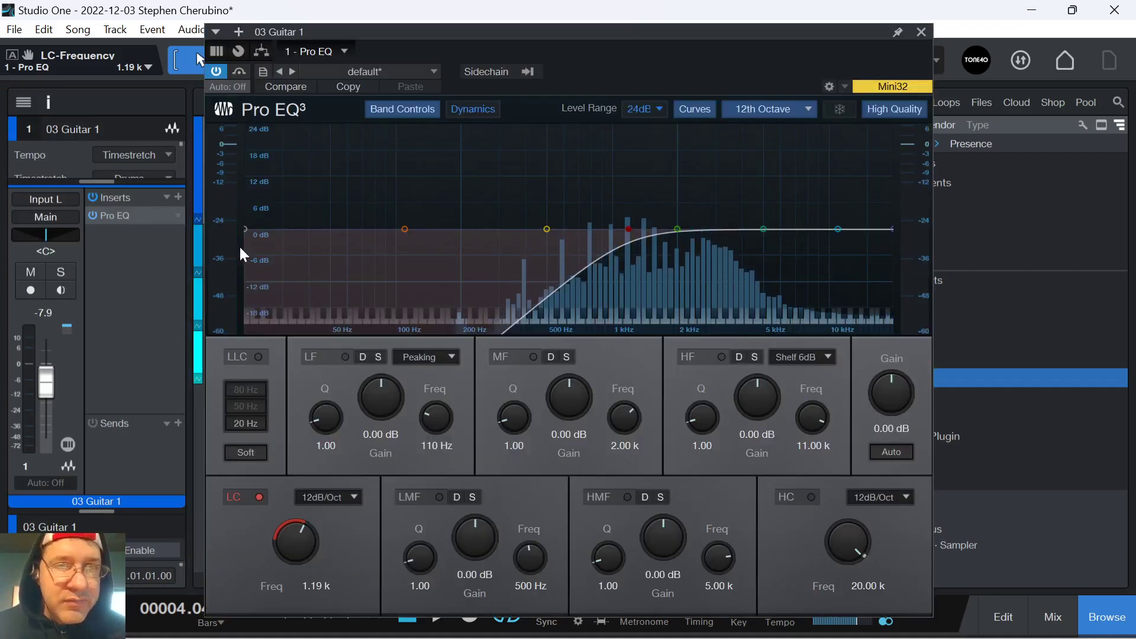
{"action": "right_click", "coordinate": [289, 541]}
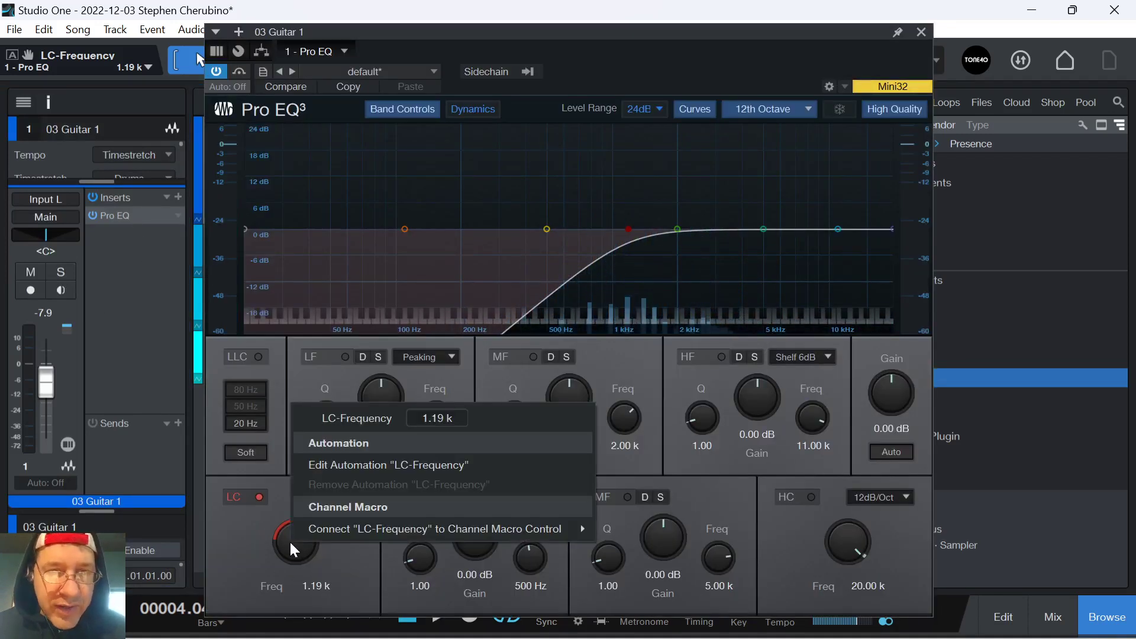
{"action": "left_click", "coordinate": [341, 466]}
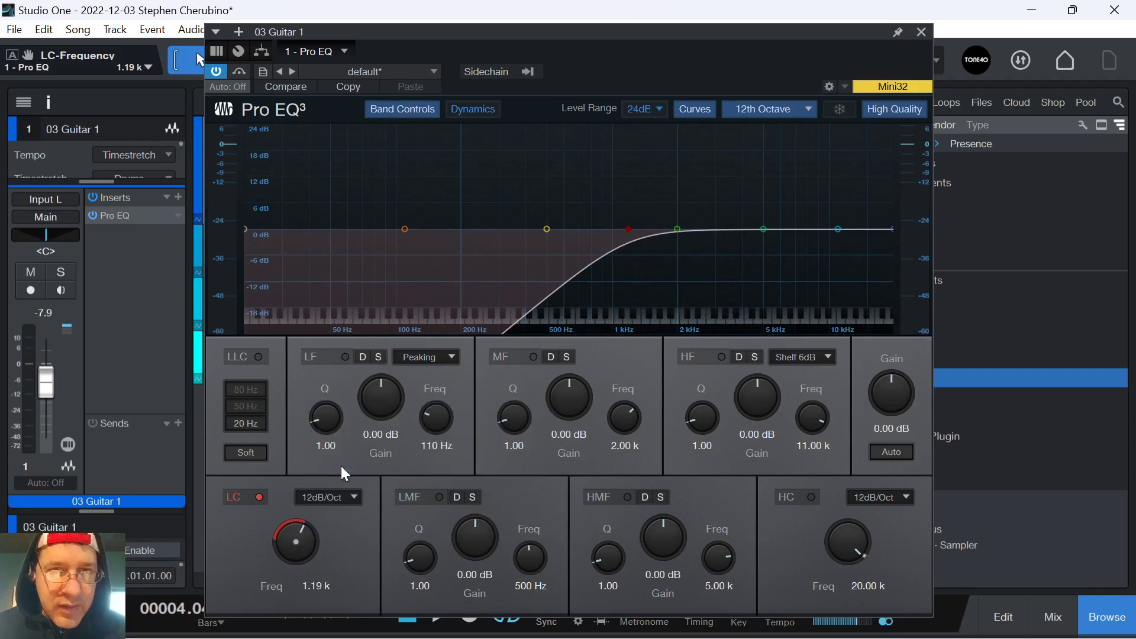
{"action": "left_click", "coordinate": [921, 31]}
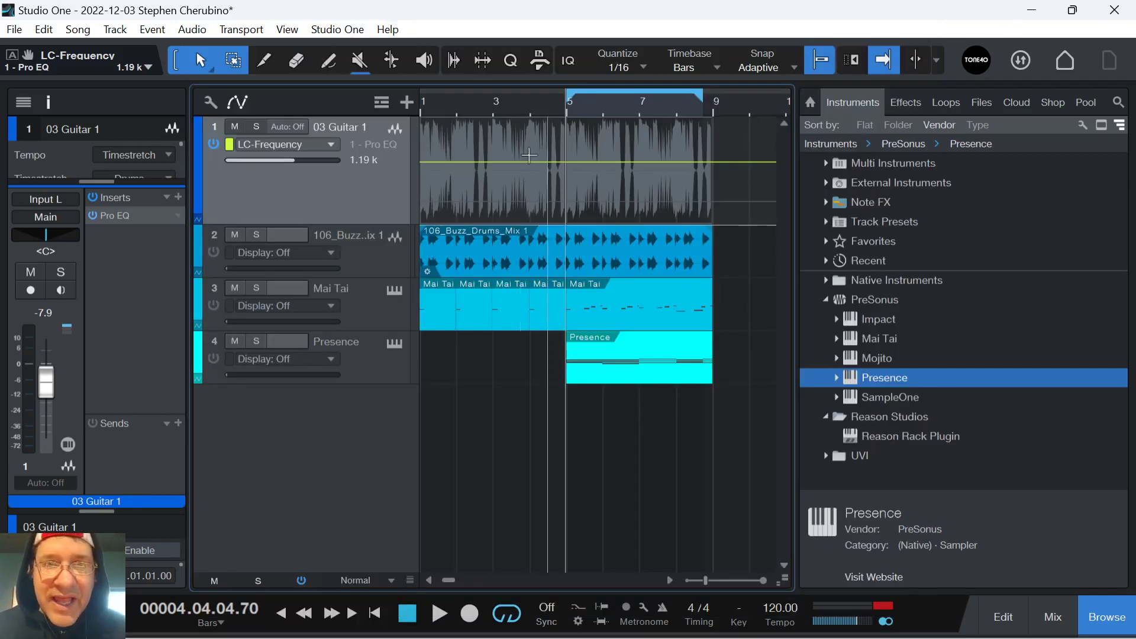
- Add automation points at bar 5, dropping the low-cut frequency to minimum there, and play it back
{"action": "left_click", "coordinate": [566, 171]}
{"action": "left_click", "coordinate": [576, 169]}
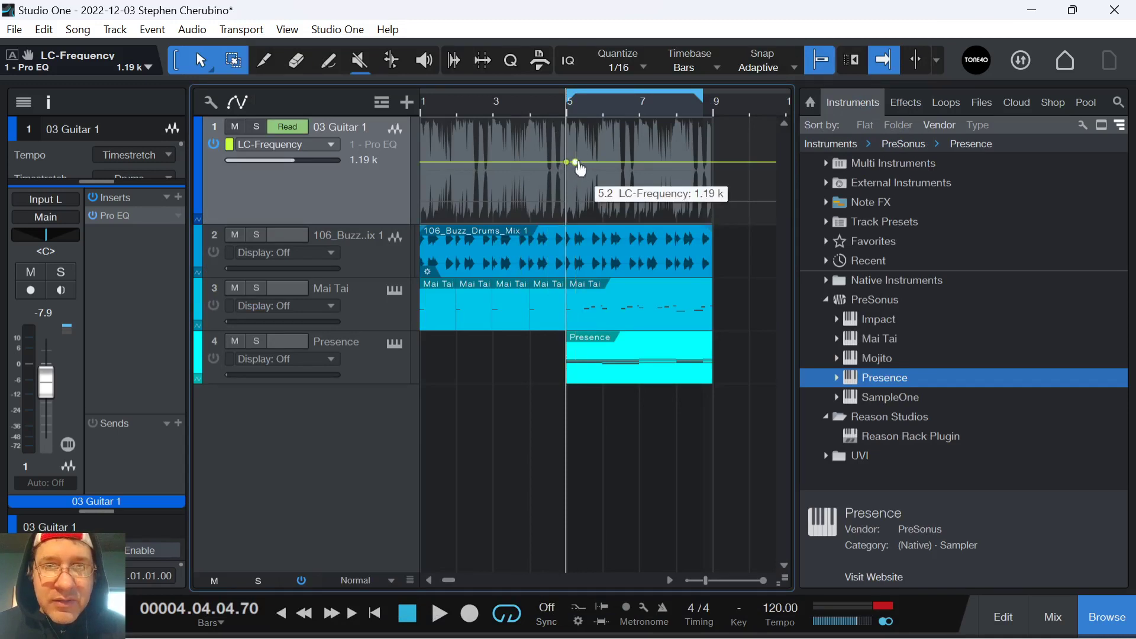
{"action": "left_click_drag", "start_coordinate": [578, 166], "coordinate": [569, 238]}
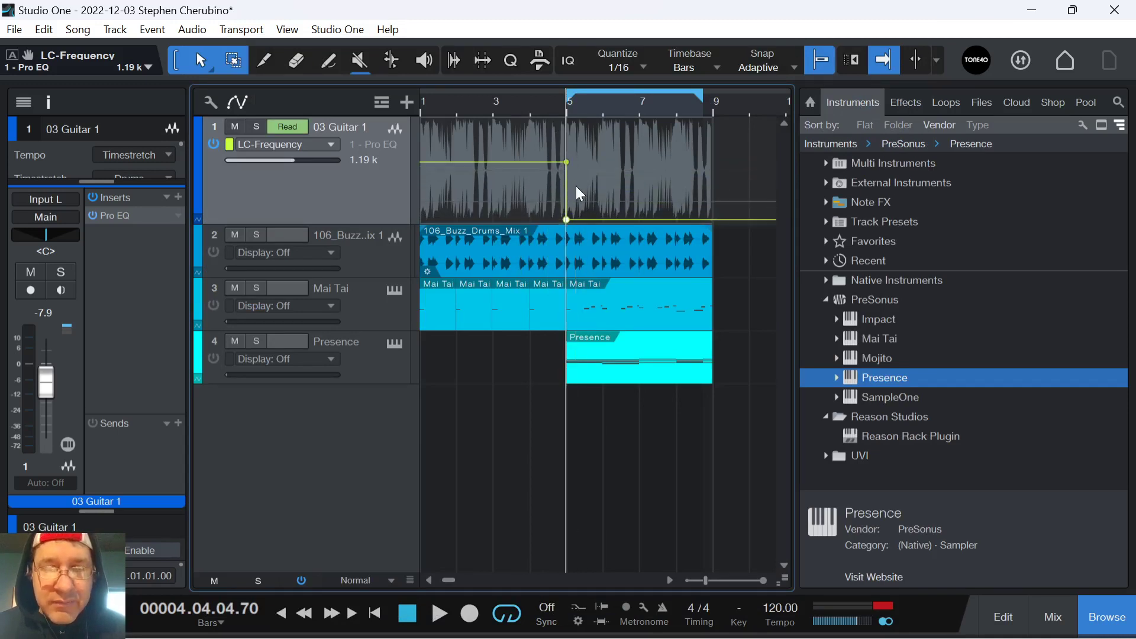
{"action": "key", "text": "space"}
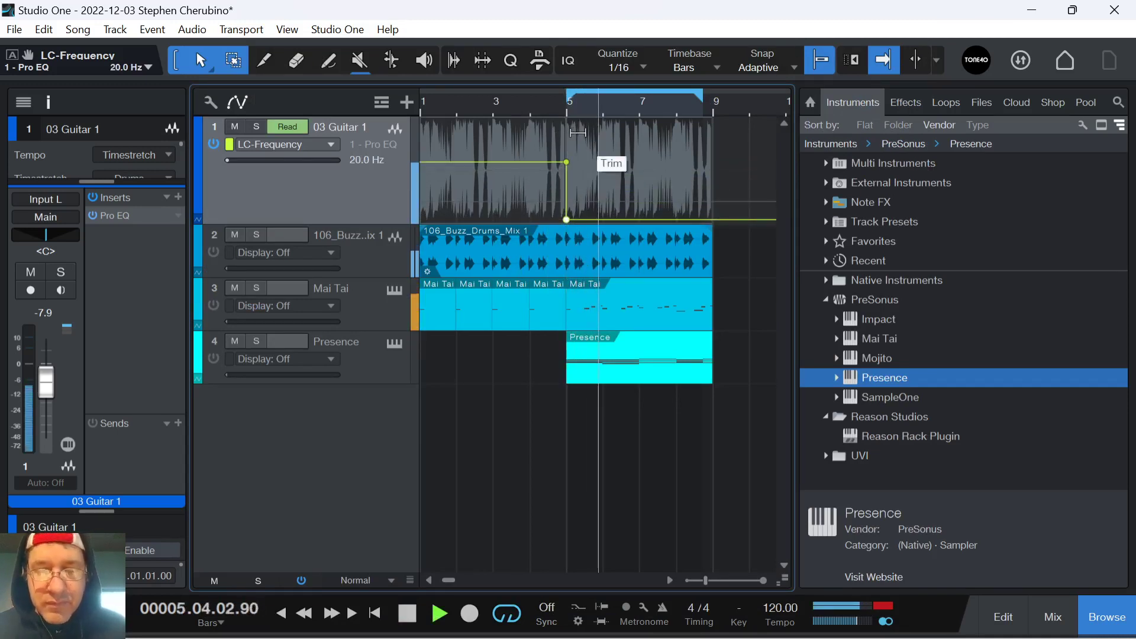
{"action": "key", "text": "comma"}
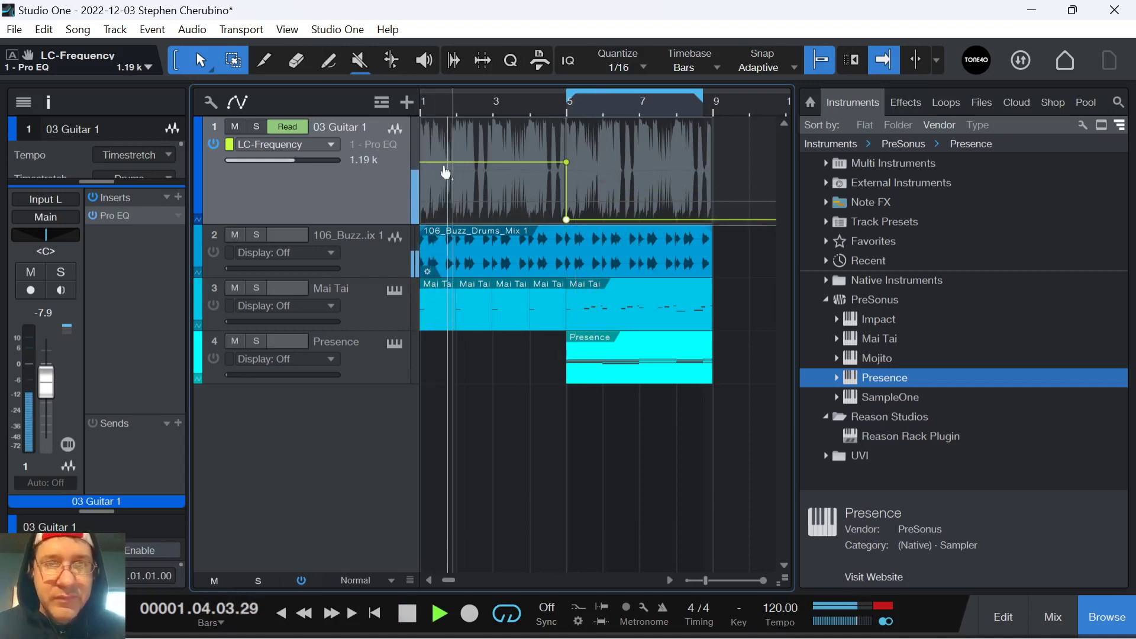
{"action": "left_click_drag", "start_coordinate": [443, 168], "coordinate": [420, 163]}
{"action": "key", "text": "comma"}
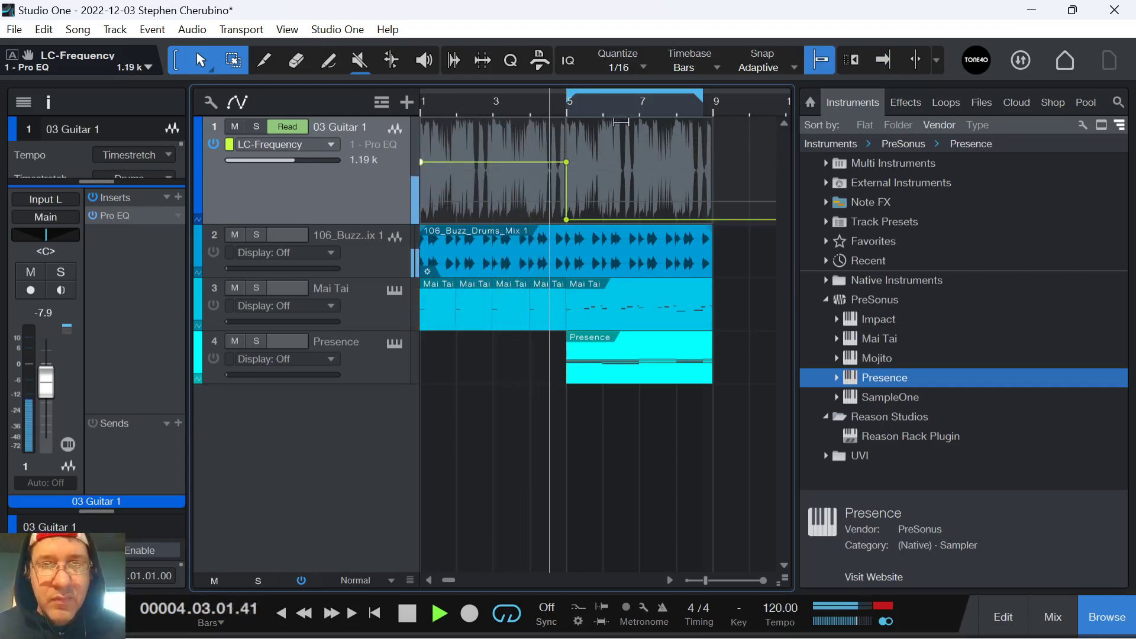
- Hide automation, zoom in around bar 5, and play the end of bar 4
{"action": "key", "text": "f"}
{"action": "scroll", "coordinate": [583, 137], "scroll_direction": "up", "scroll_amount": 4}
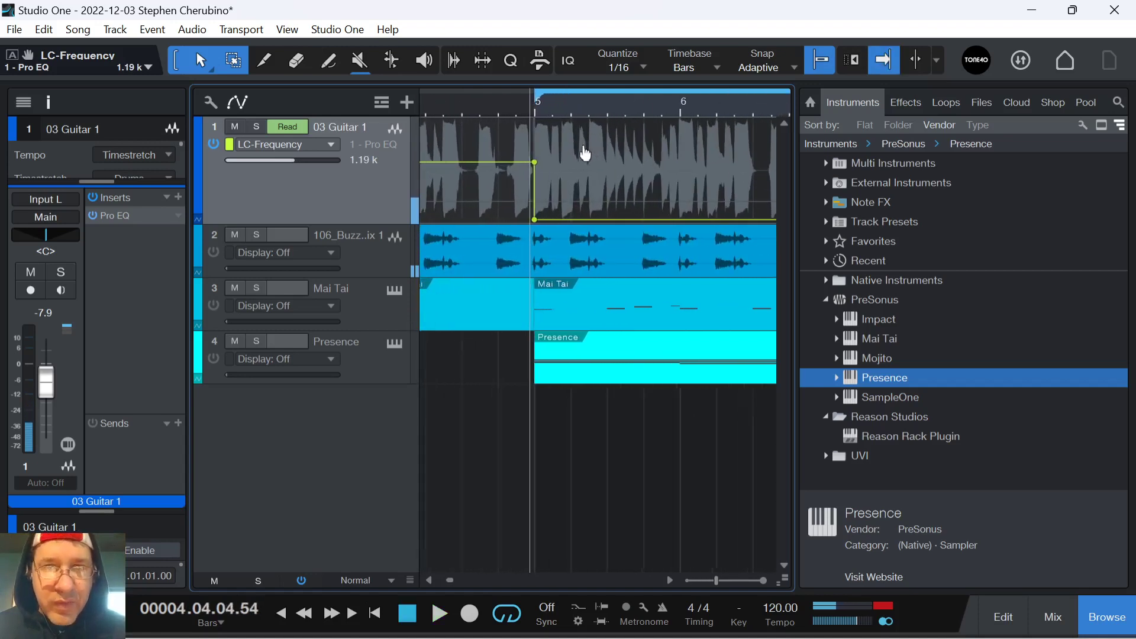
{"action": "scroll", "coordinate": [517, 110], "scroll_direction": "up", "scroll_amount": 2}
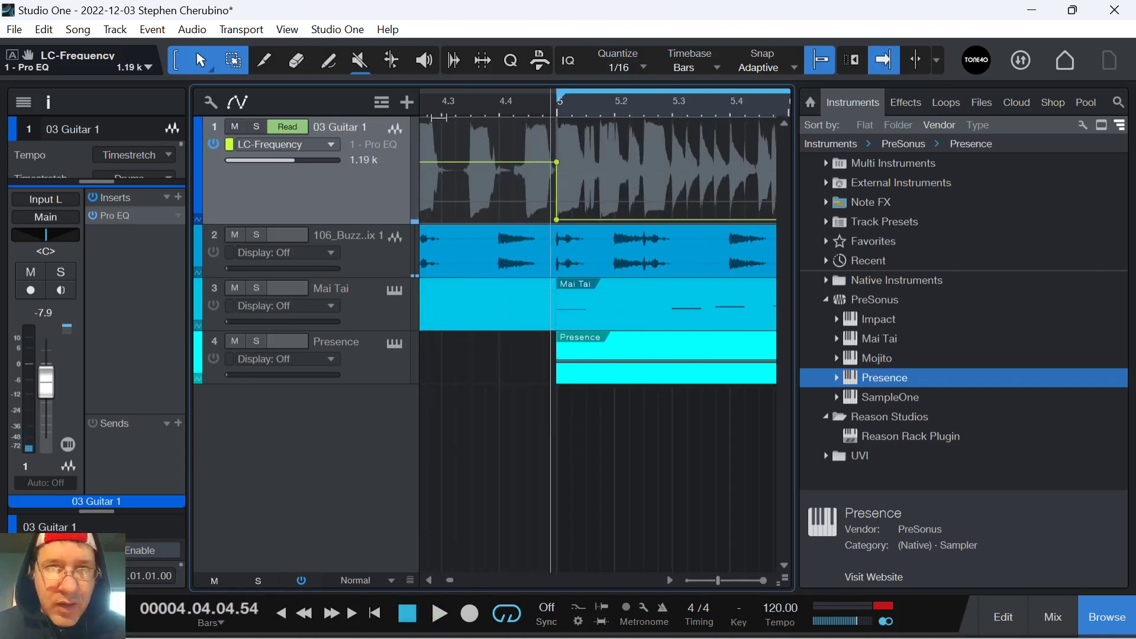
{"action": "left_click", "coordinate": [239, 105]}
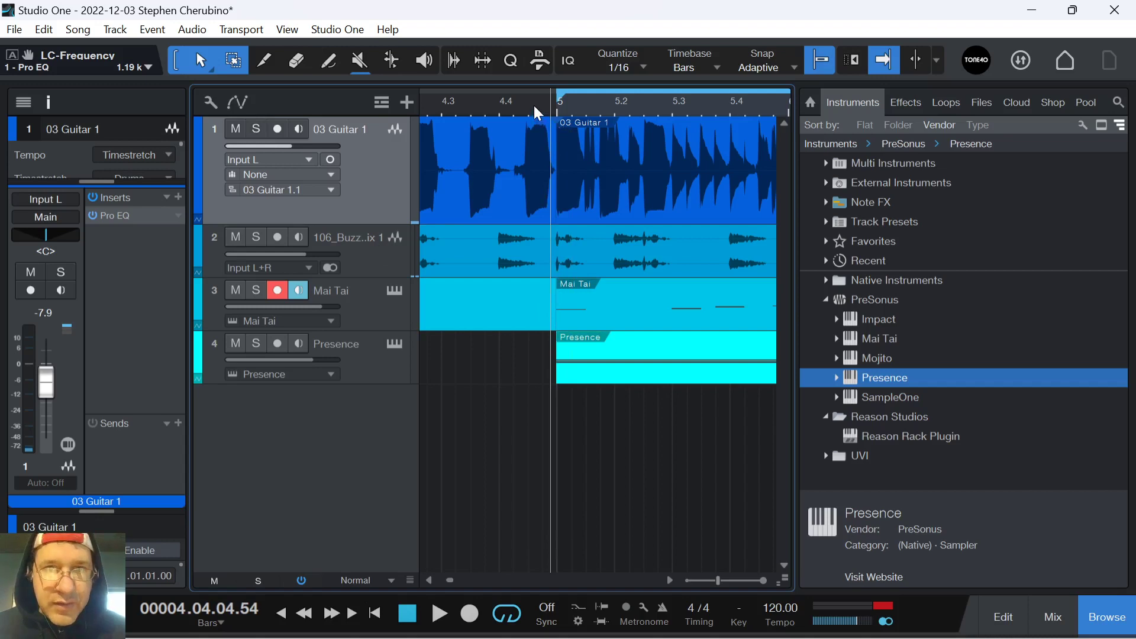
{"action": "mouse_move", "coordinate": [534, 106]}
{"action": "left_mouse_down"}
{"action": "mouse_move", "coordinate": [571, 117]}
{"action": "mouse_move", "coordinate": [534, 100]}
{"action": "left_mouse_up"}
{"action": "left_click", "coordinate": [517, 100]}
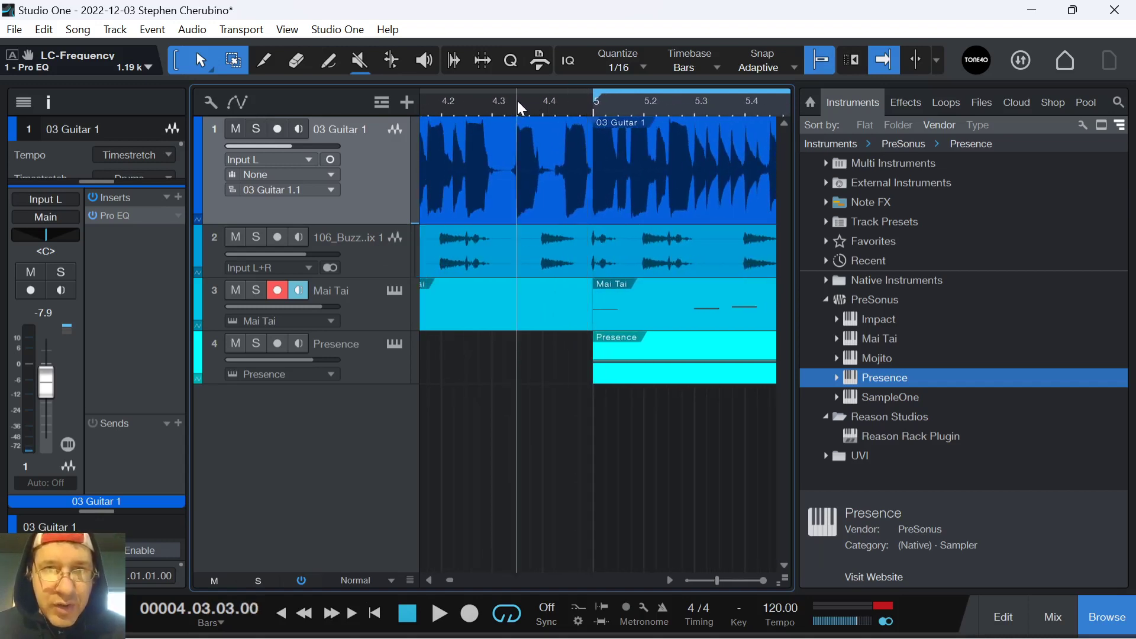
{"action": "key", "text": "space"}
{"action": "key", "text": "space"}
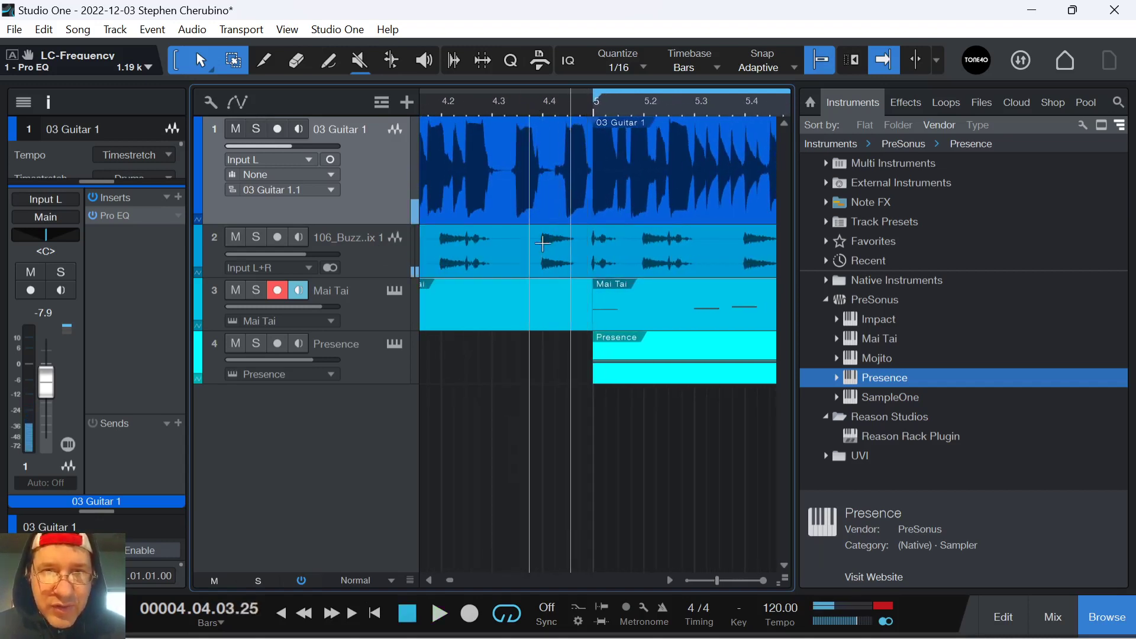
- Split the drum loop just before bar 5, trim the slice to one hit, and play the fill
{"action": "key", "text": "3"}
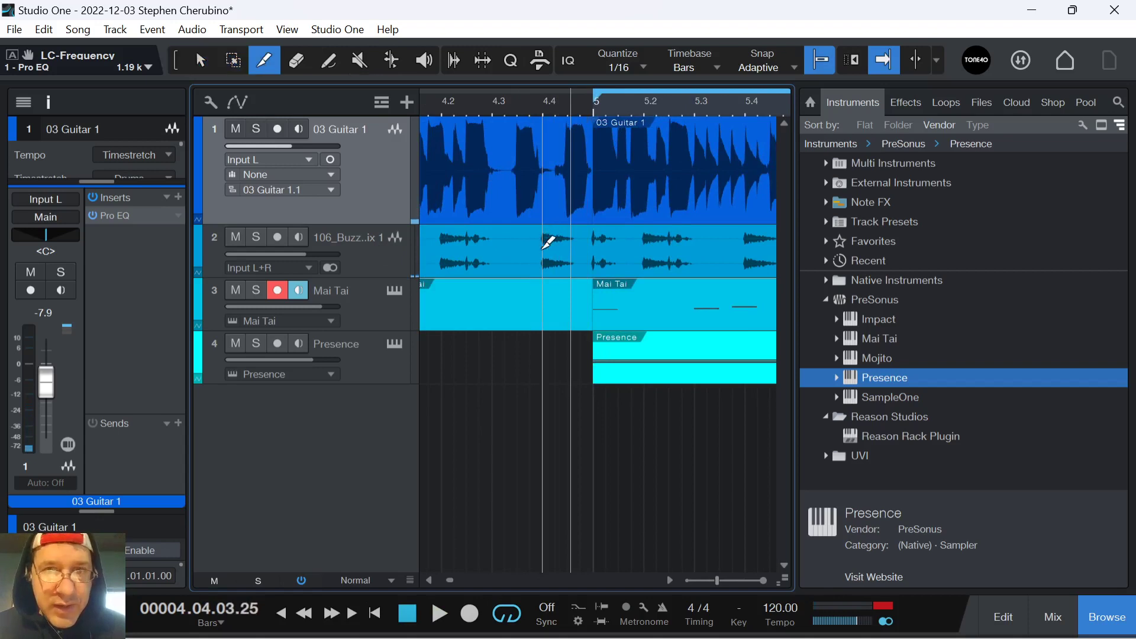
{"action": "left_click", "coordinate": [550, 258]}
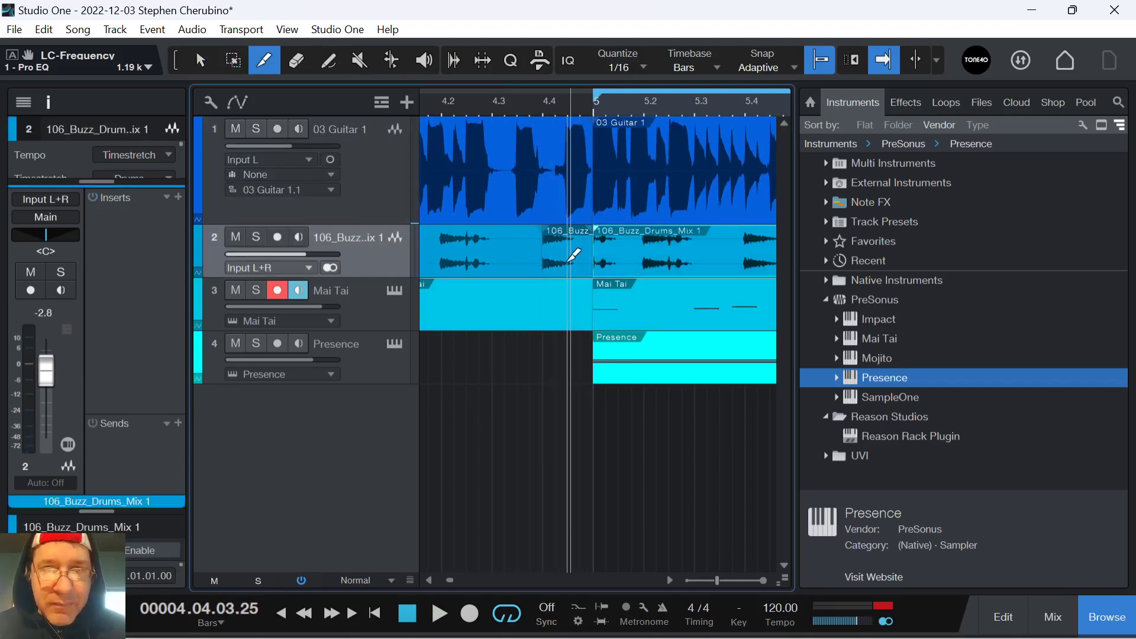
{"action": "key", "text": "1"}
{"action": "left_click", "coordinate": [573, 265]}
{"action": "left_click_drag", "start_coordinate": [588, 254], "coordinate": [551, 260]}
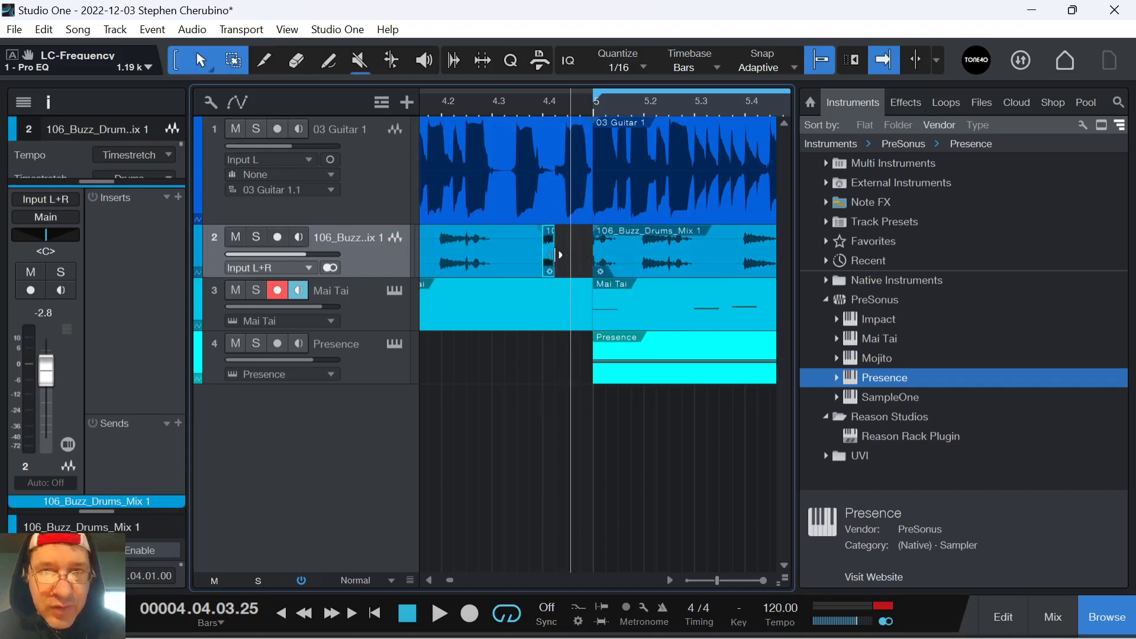
{"action": "left_click", "coordinate": [489, 105]}
{"action": "key", "text": "space"}
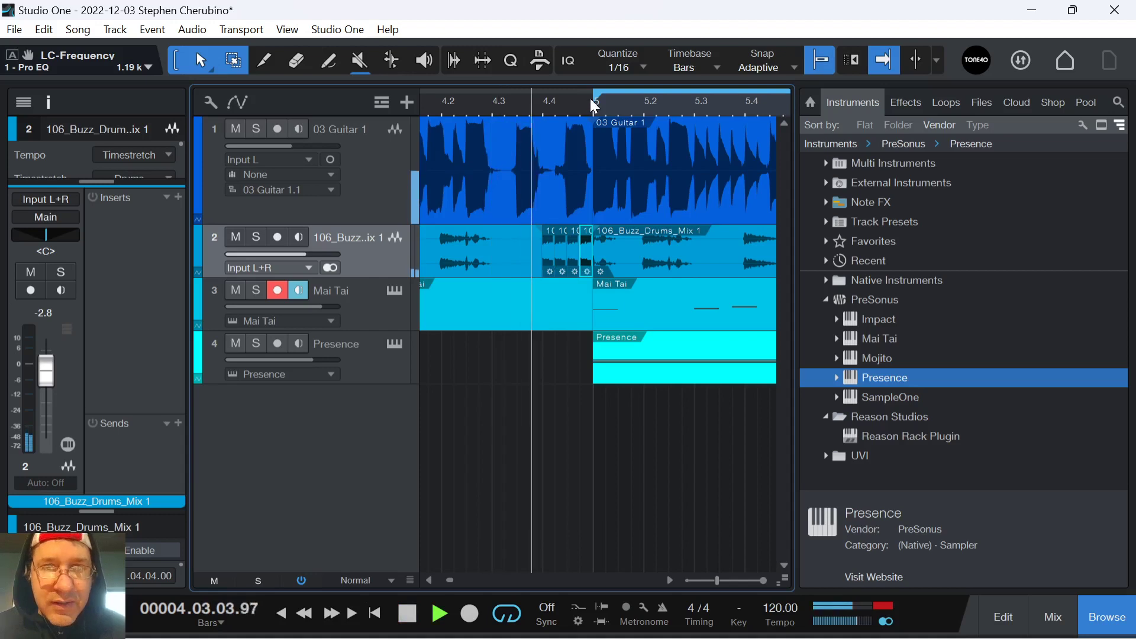
{"action": "key", "text": "space"}
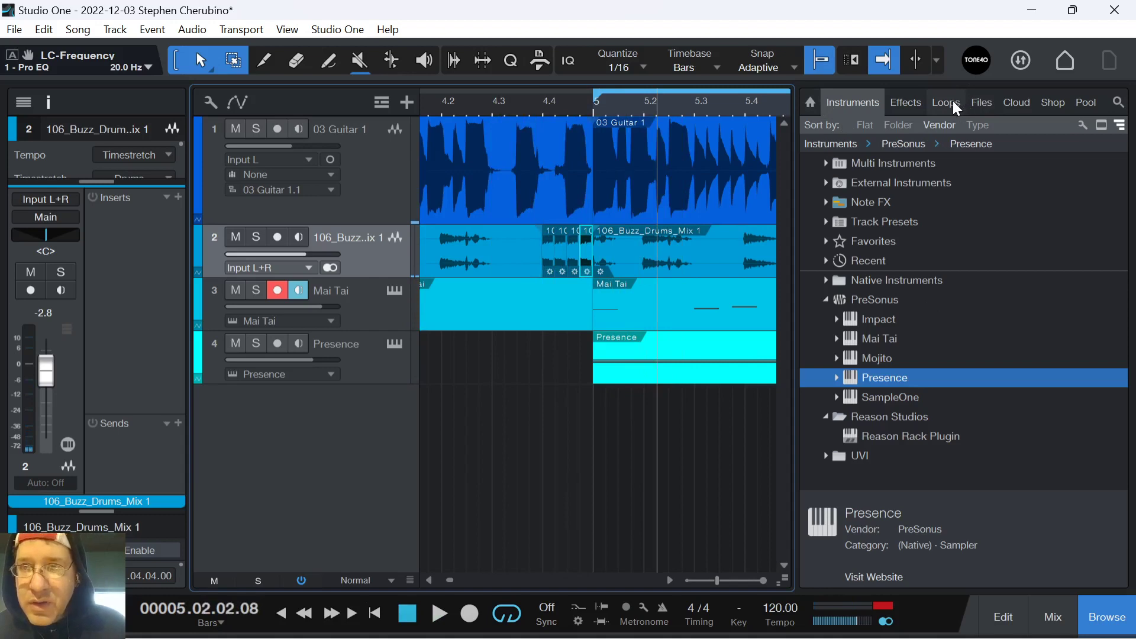
- Search the file browser for 'crash' and audition crash.wav, Crash14, Crash15, Crash Bell 3 and Crash-left 1
{"action": "left_click", "coordinate": [980, 101]}
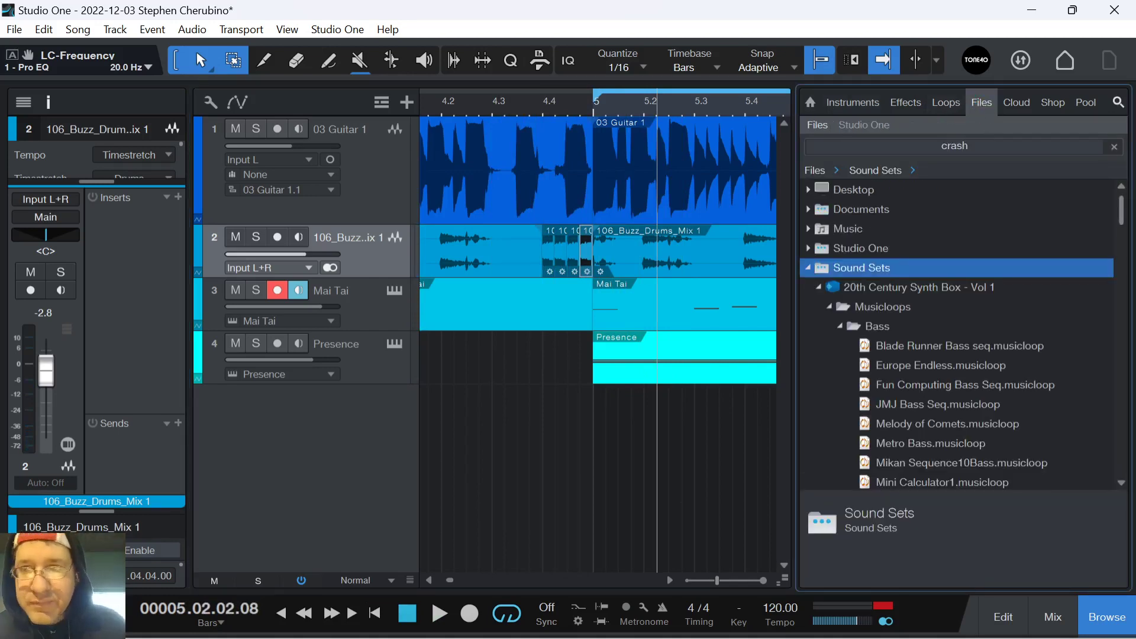
{"action": "left_click", "coordinate": [889, 208]}
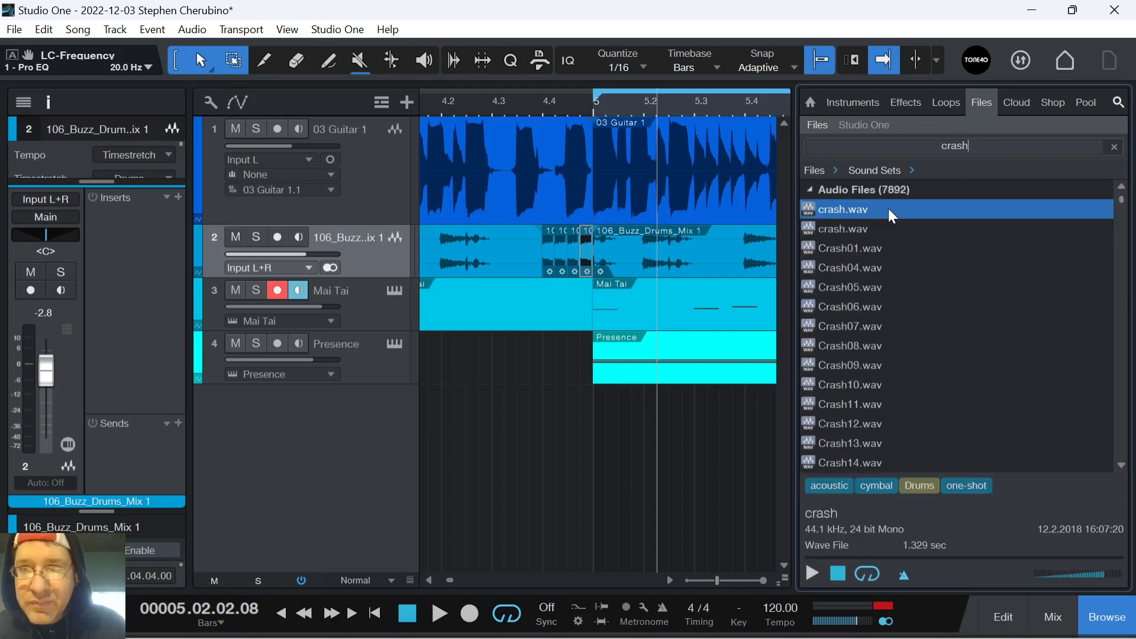
{"action": "left_click", "coordinate": [846, 228]}
{"action": "scroll", "coordinate": [824, 292], "scroll_direction": "down", "scroll_amount": 3}
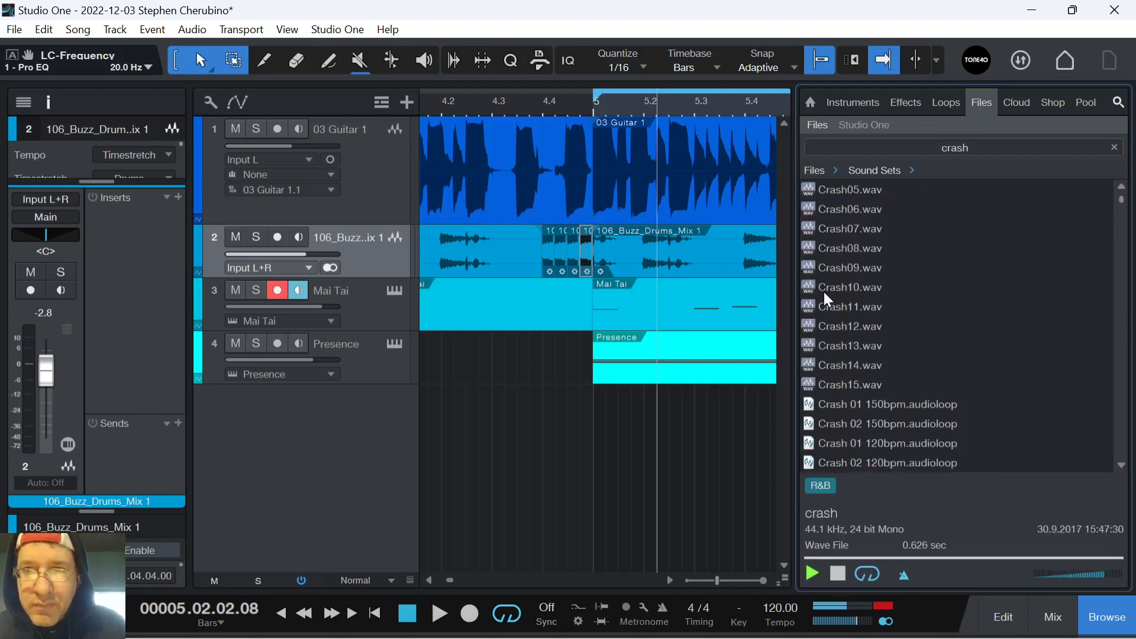
{"action": "left_click", "coordinate": [830, 365]}
{"action": "left_click", "coordinate": [829, 385]}
{"action": "scroll", "coordinate": [836, 402], "scroll_direction": "down", "scroll_amount": 8}
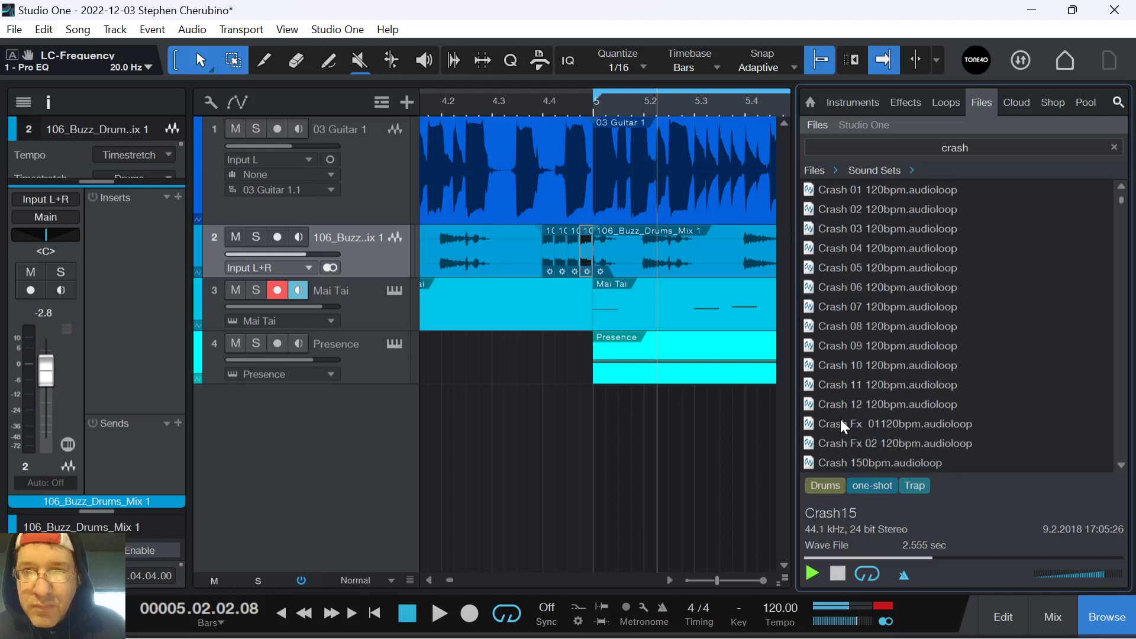
{"action": "scroll", "coordinate": [840, 416], "scroll_direction": "down", "scroll_amount": 1}
{"action": "left_click", "coordinate": [839, 415]}
{"action": "scroll", "coordinate": [847, 401], "scroll_direction": "down", "scroll_amount": 4}
{"action": "left_click", "coordinate": [847, 401]}
{"action": "scroll", "coordinate": [847, 400], "scroll_direction": "down", "scroll_amount": 6}
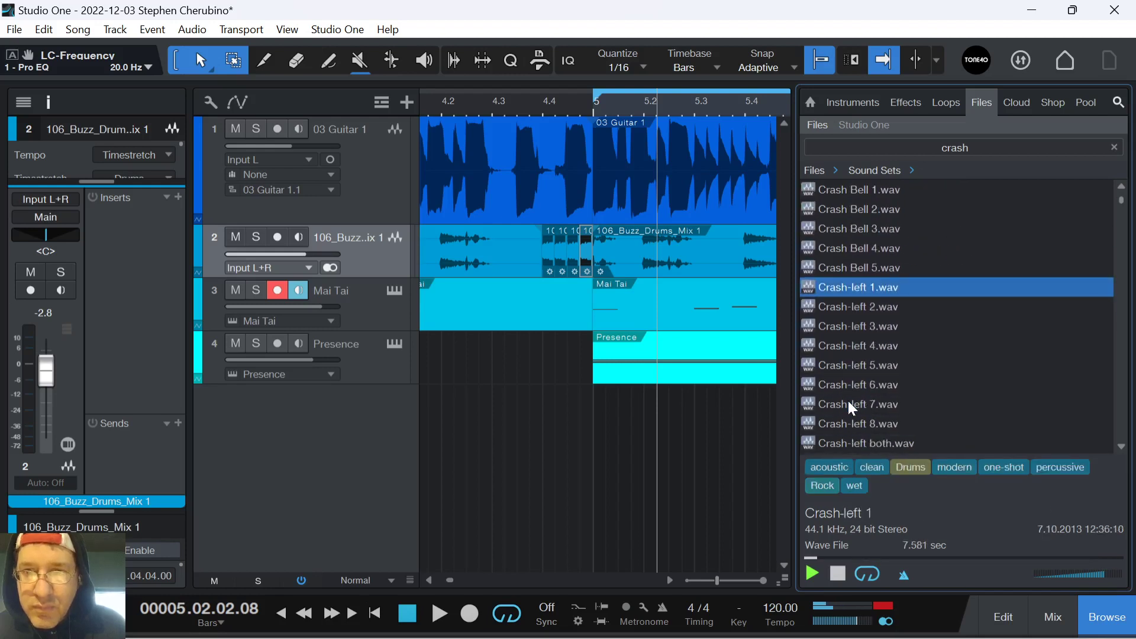
{"action": "scroll", "coordinate": [847, 400], "scroll_direction": "down", "scroll_amount": 1}
- Compare the Crash-left samples, place Crash-left 6 on a new track at bar 5, and lower its volume
{"action": "left_click", "coordinate": [849, 367]}
{"action": "left_click", "coordinate": [847, 349]}
{"action": "left_click", "coordinate": [857, 329]}
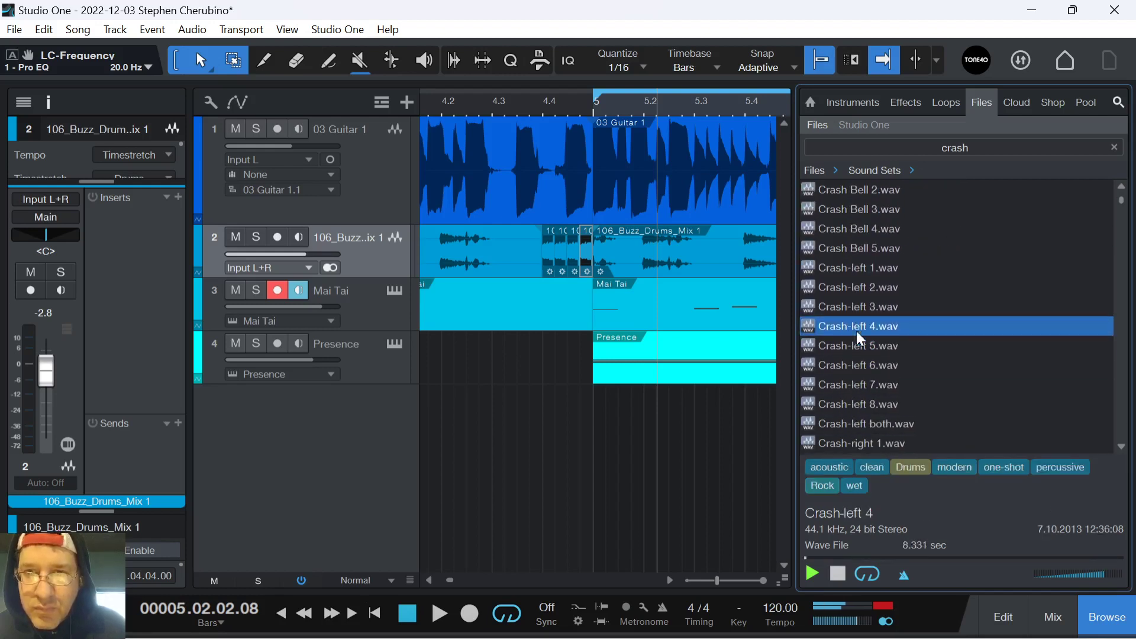
{"action": "left_click", "coordinate": [856, 364]}
{"action": "left_click", "coordinate": [852, 389]}
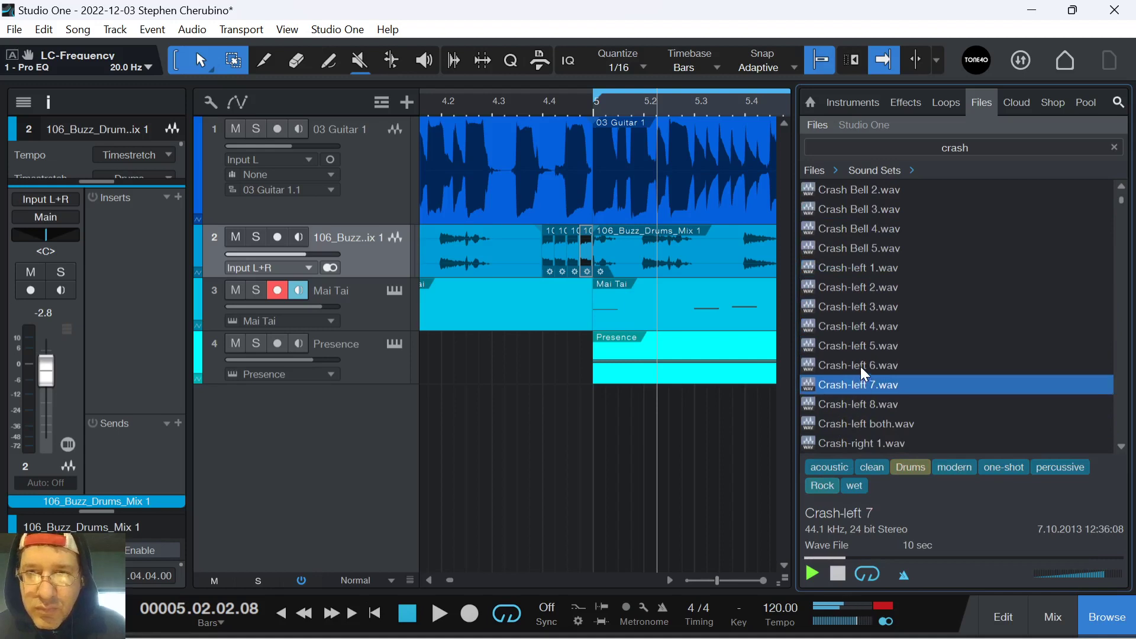
{"action": "left_click_drag", "start_coordinate": [861, 368], "coordinate": [640, 400]}
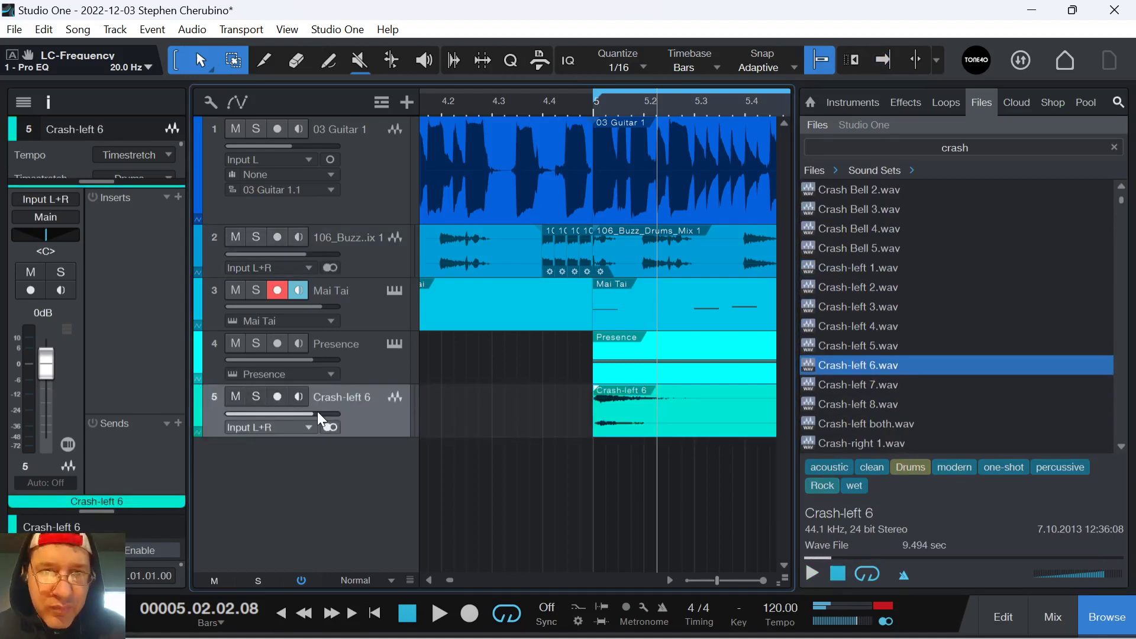
{"action": "left_click_drag", "start_coordinate": [317, 413], "coordinate": [300, 415]}
- Set the crash track volume to -3.8 dB while replaying around bar 5
{"action": "left_click", "coordinate": [555, 102]}
{"action": "key", "text": "space"}
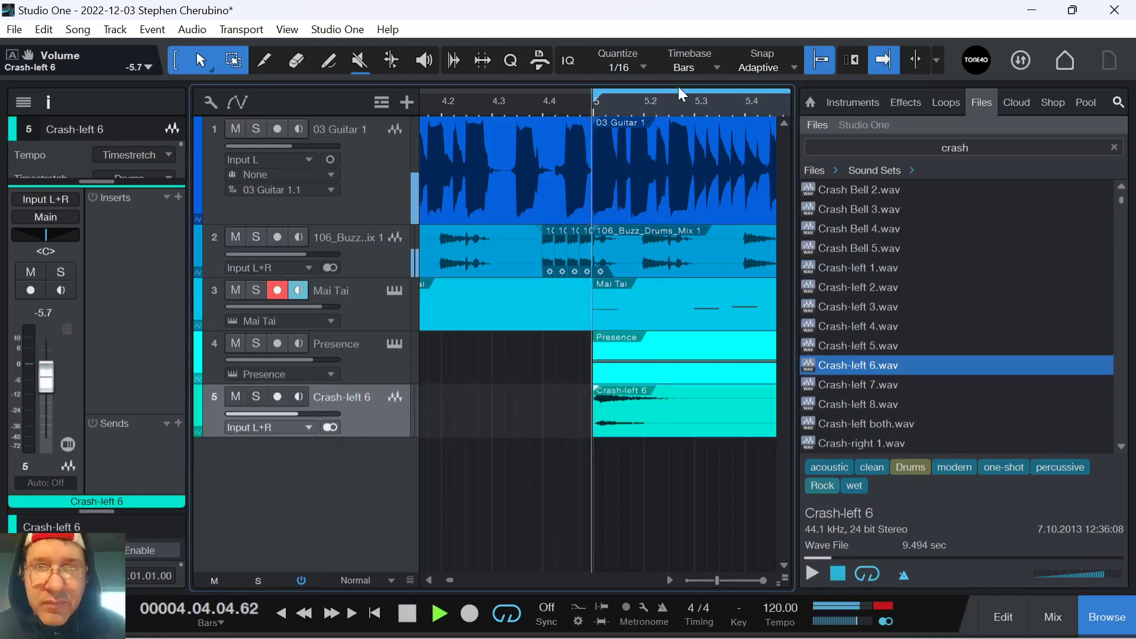
{"action": "key", "text": "space"}
{"action": "left_click_drag", "start_coordinate": [294, 409], "coordinate": [311, 422]}
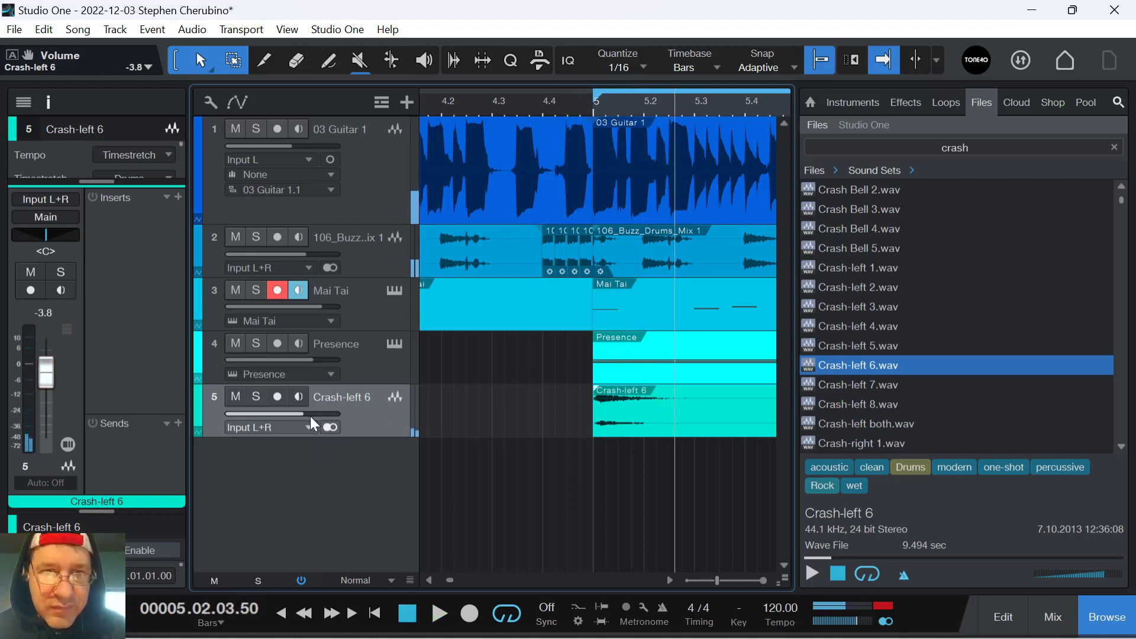
{"action": "left_click", "coordinate": [505, 98]}
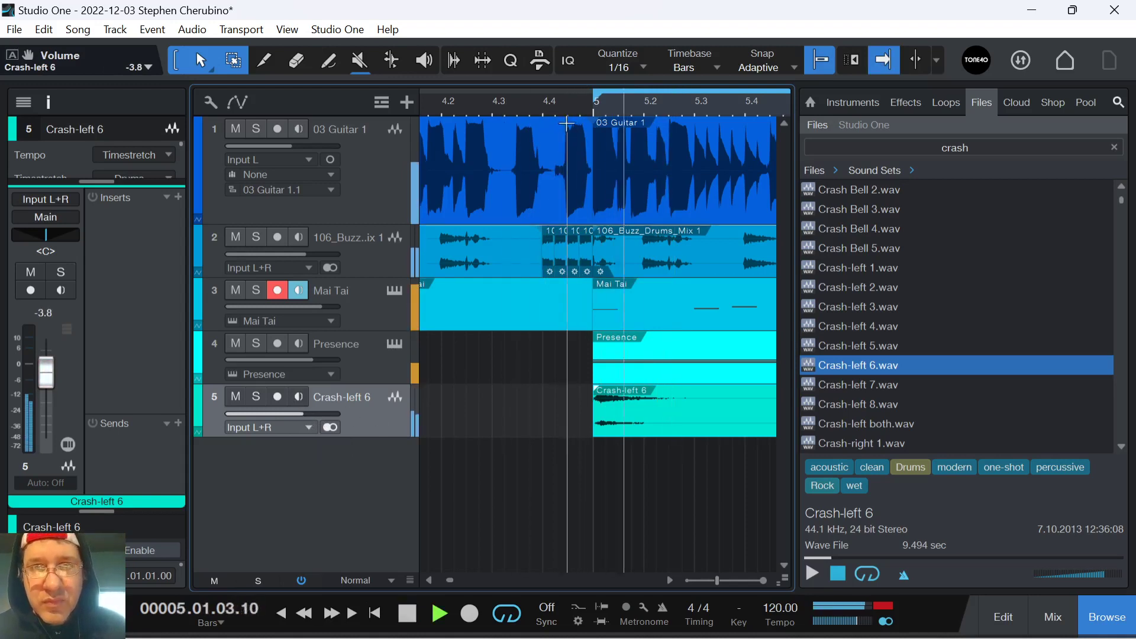
{"action": "key", "text": "space"}
- Zoom out, play from bar 1, and extend the loop end to bar 9
{"action": "key", "text": "w"}
{"action": "key", "text": "w"}
{"action": "key", "text": "w"}
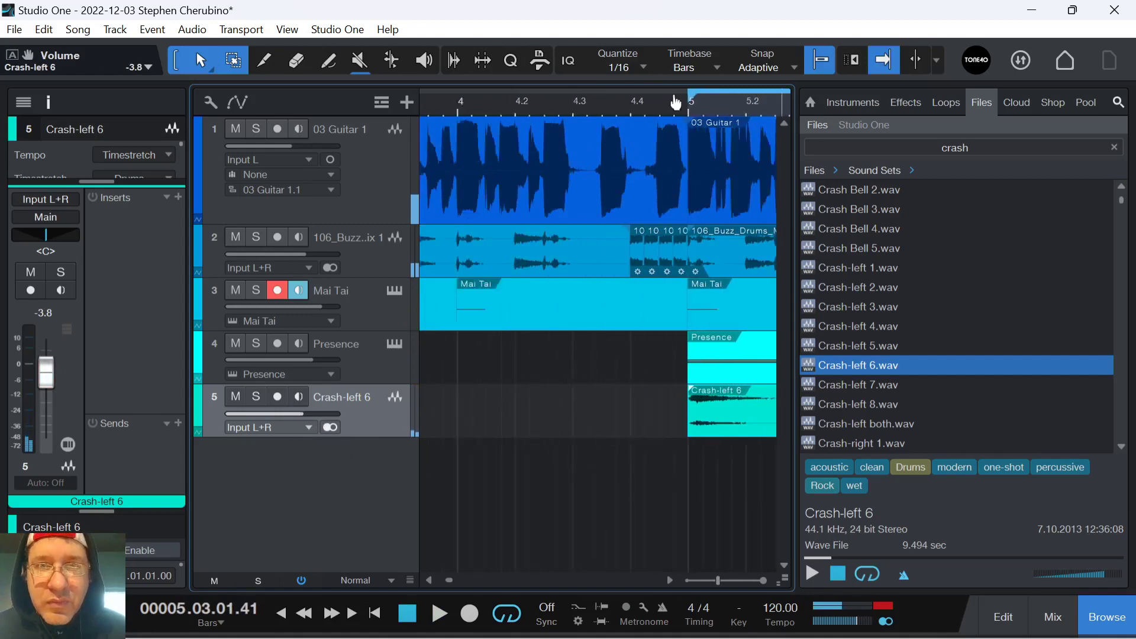
{"action": "key", "text": "w"}
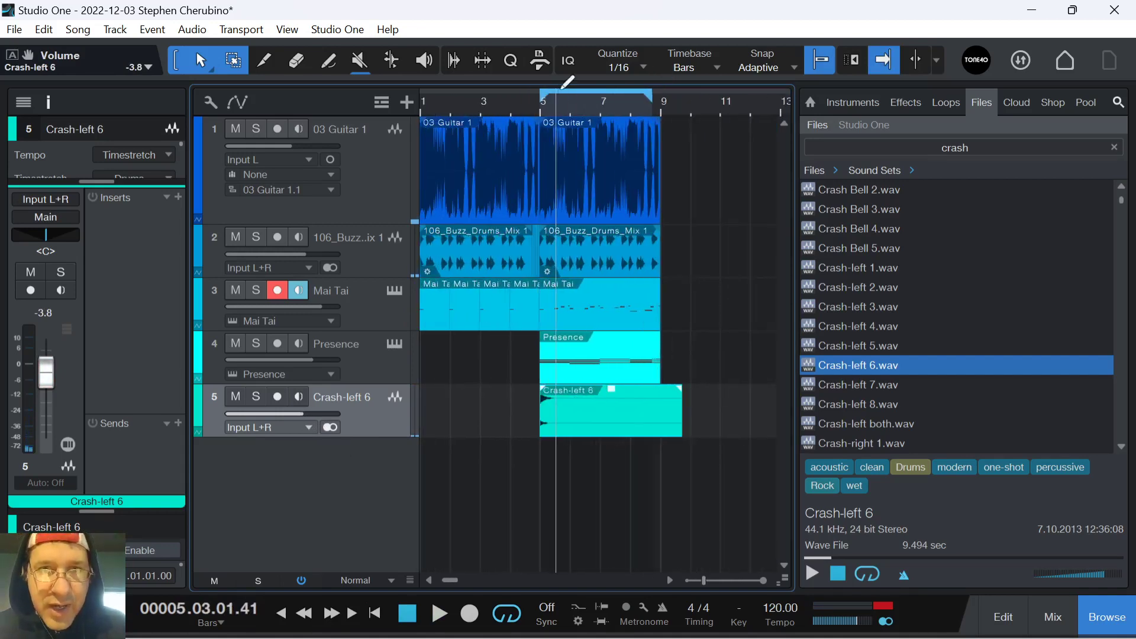
{"action": "key", "text": "Home"}
{"action": "key", "text": "space"}
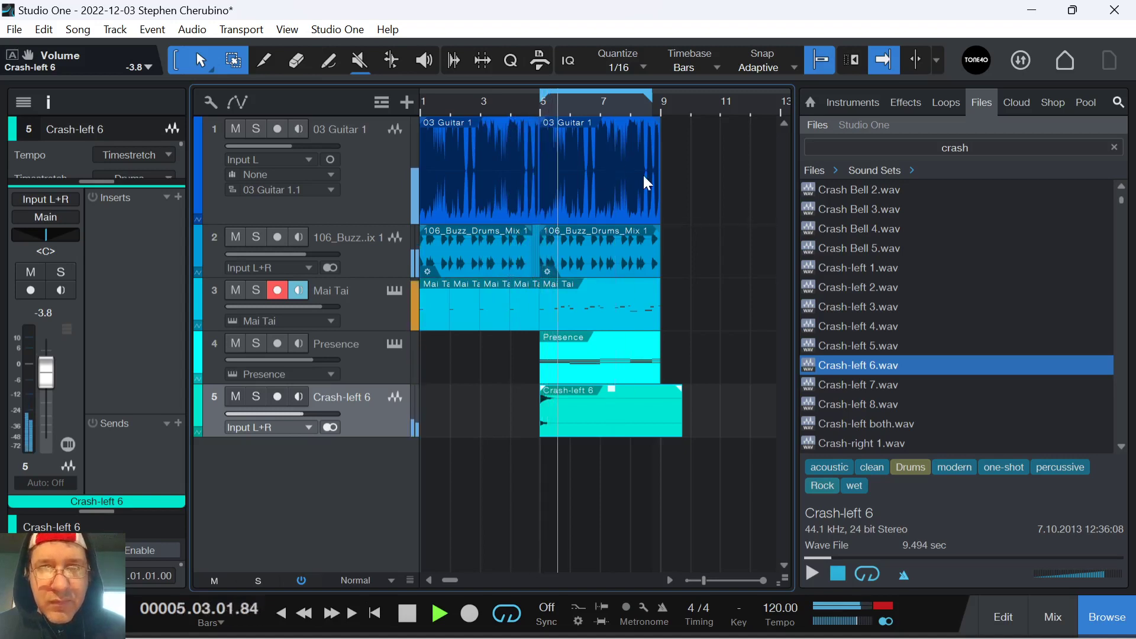
{"action": "left_click_drag", "start_coordinate": [651, 96], "coordinate": [661, 96]}
{"action": "key", "text": "f"}
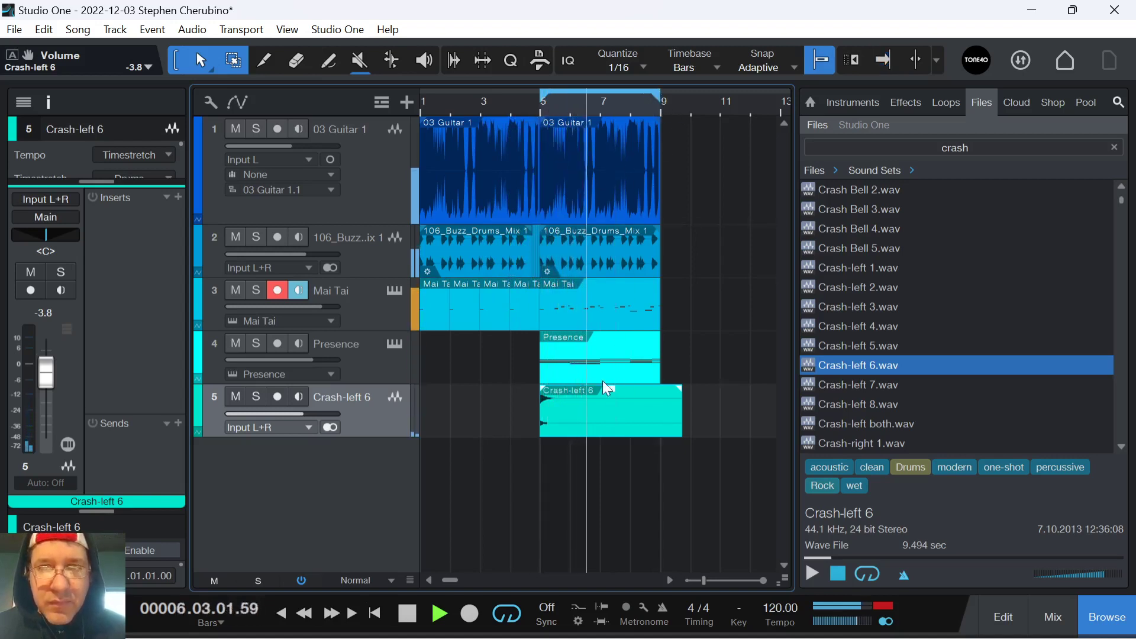
- Shorten the Crash-left 6 clip to about one bar
{"action": "left_click_drag", "start_coordinate": [680, 421], "coordinate": [579, 418]}
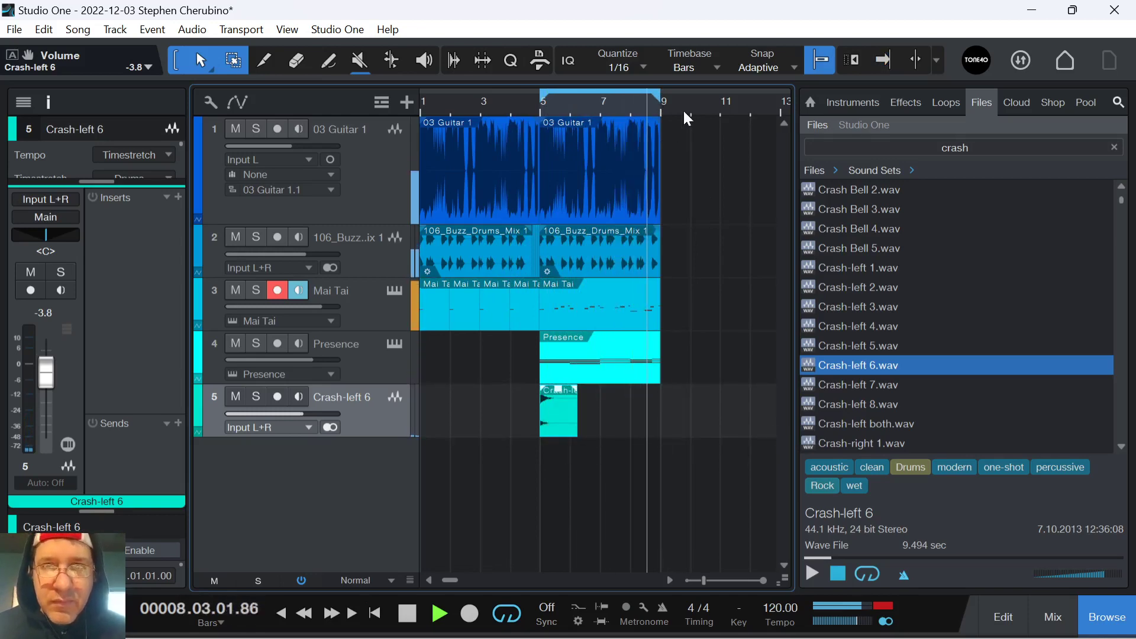
{"action": "left_click_drag", "start_coordinate": [685, 111], "coordinate": [696, 124]}
{"action": "key", "text": "w"}
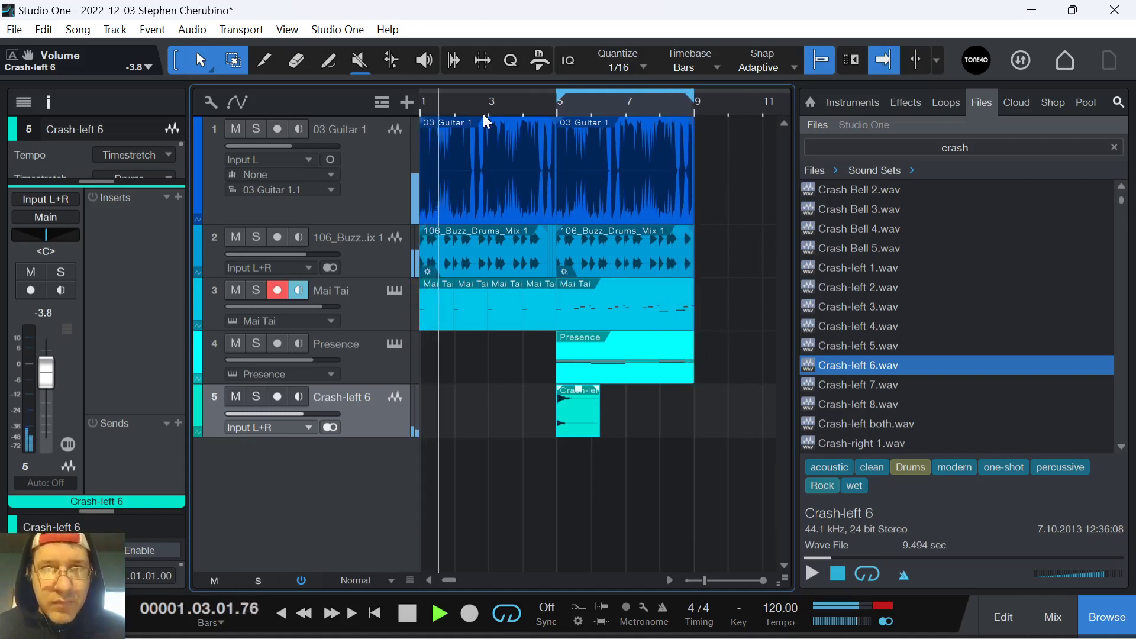
{"action": "left_click_drag", "start_coordinate": [520, 120], "coordinate": [553, 113]}
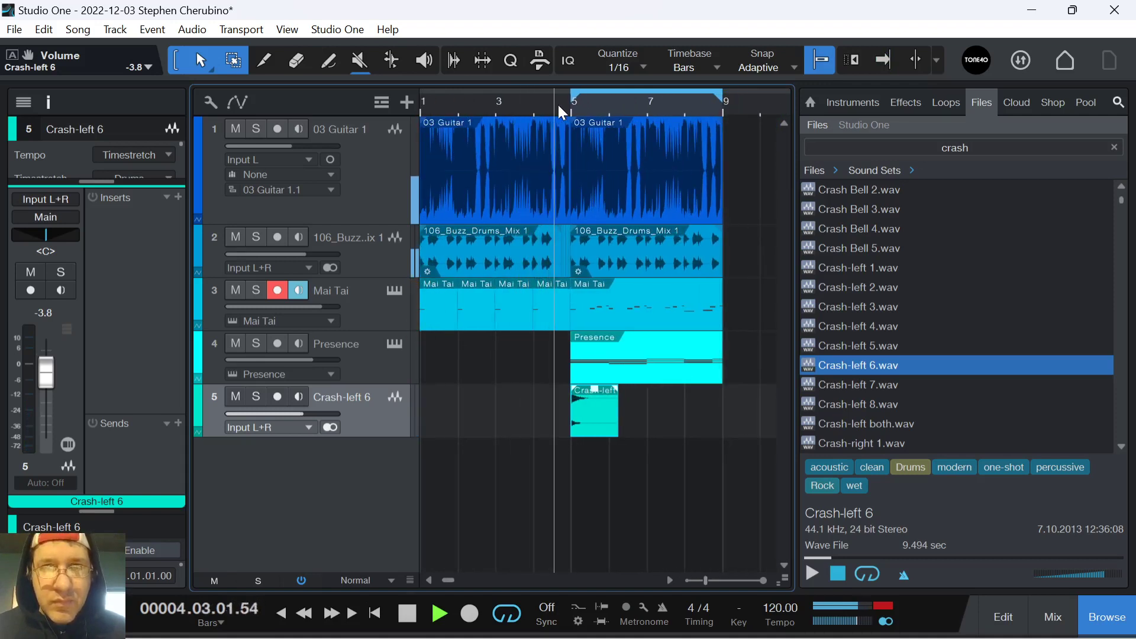
{"action": "key", "text": "space"}
{"action": "key", "text": "f"}
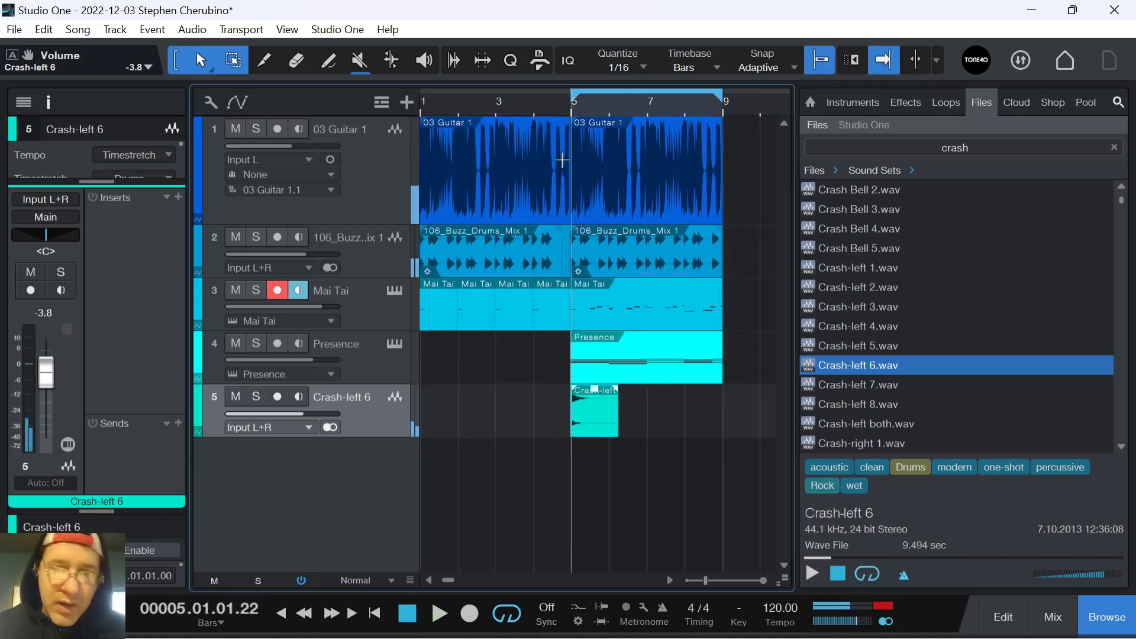
- Zoom out, reduce the guitar track height, move the loop start to bar 1, and show the recorder window
{"action": "left_click_drag", "start_coordinate": [561, 116], "coordinate": [601, 116]}
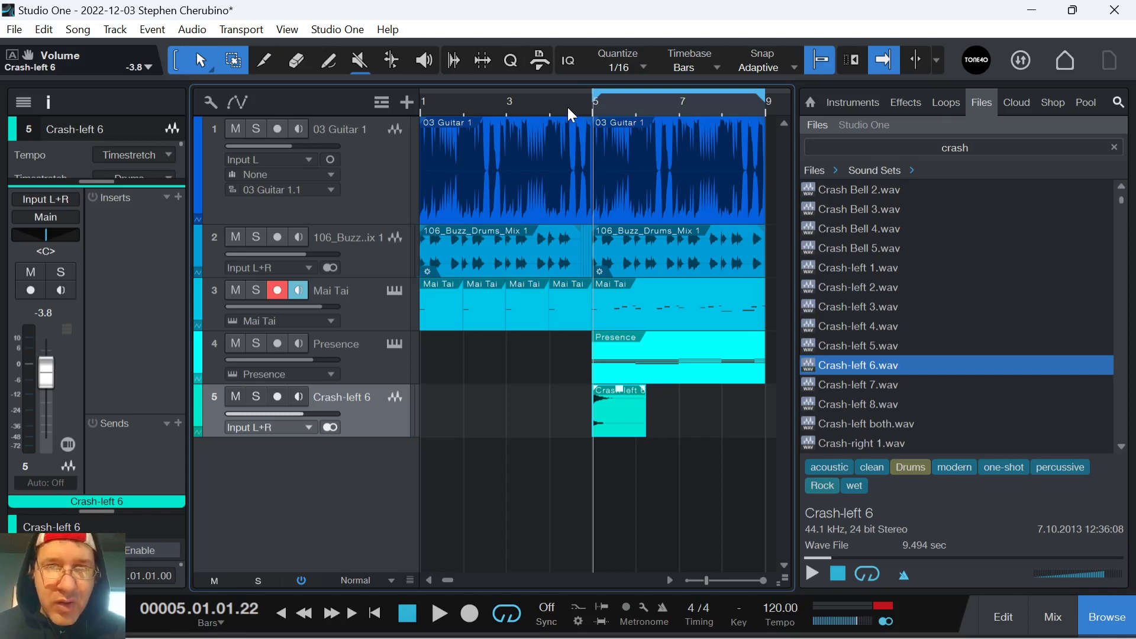
{"action": "left_click_drag", "start_coordinate": [598, 98], "coordinate": [624, 107]}
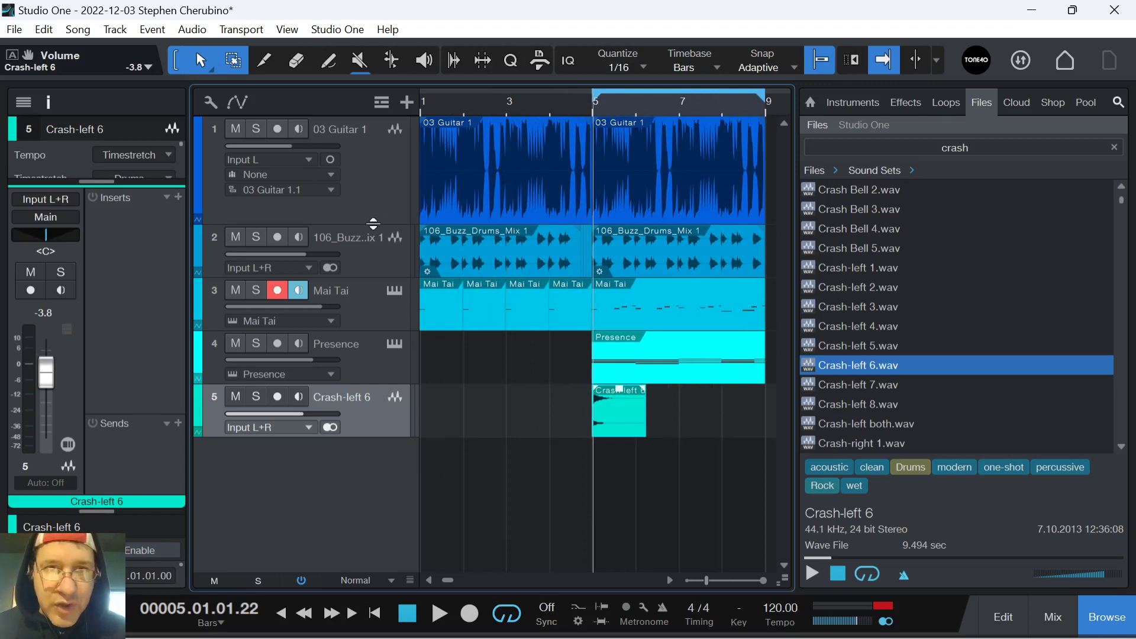
{"action": "left_click_drag", "start_coordinate": [373, 224], "coordinate": [405, 185]}
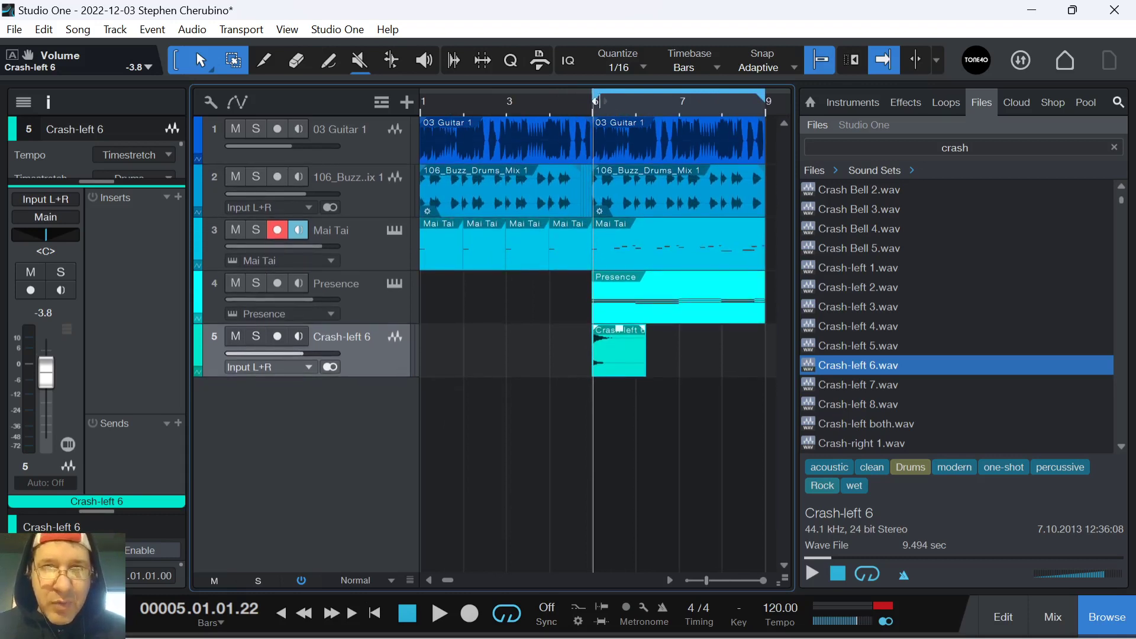
{"action": "left_click_drag", "start_coordinate": [596, 100], "coordinate": [441, 114]}
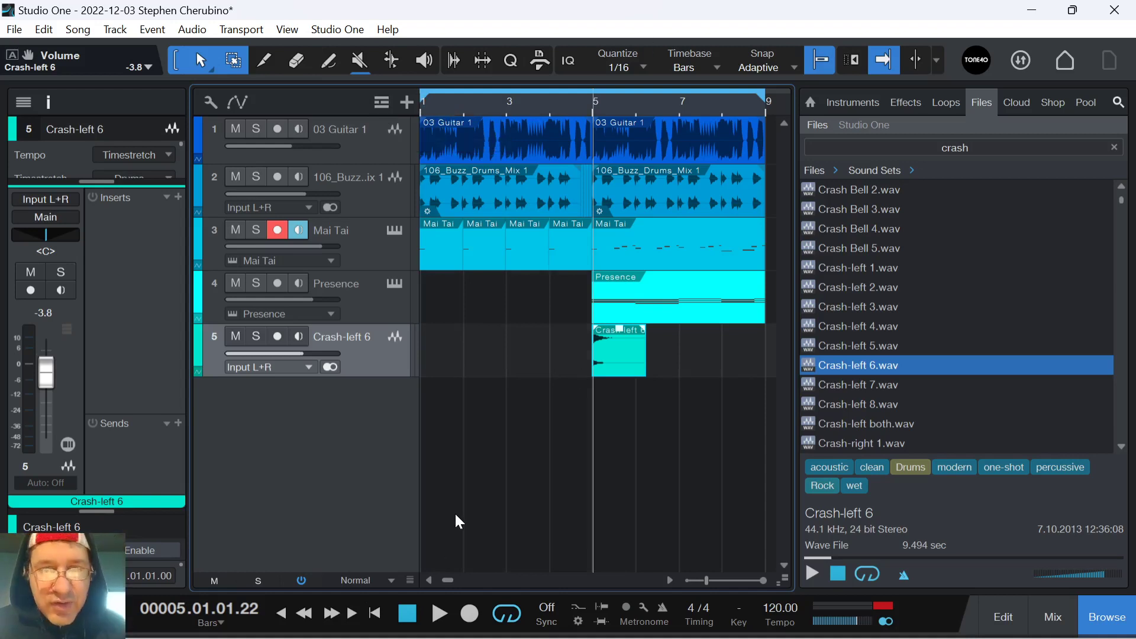
{"action": "mouse_move", "coordinate": [505, 637]}
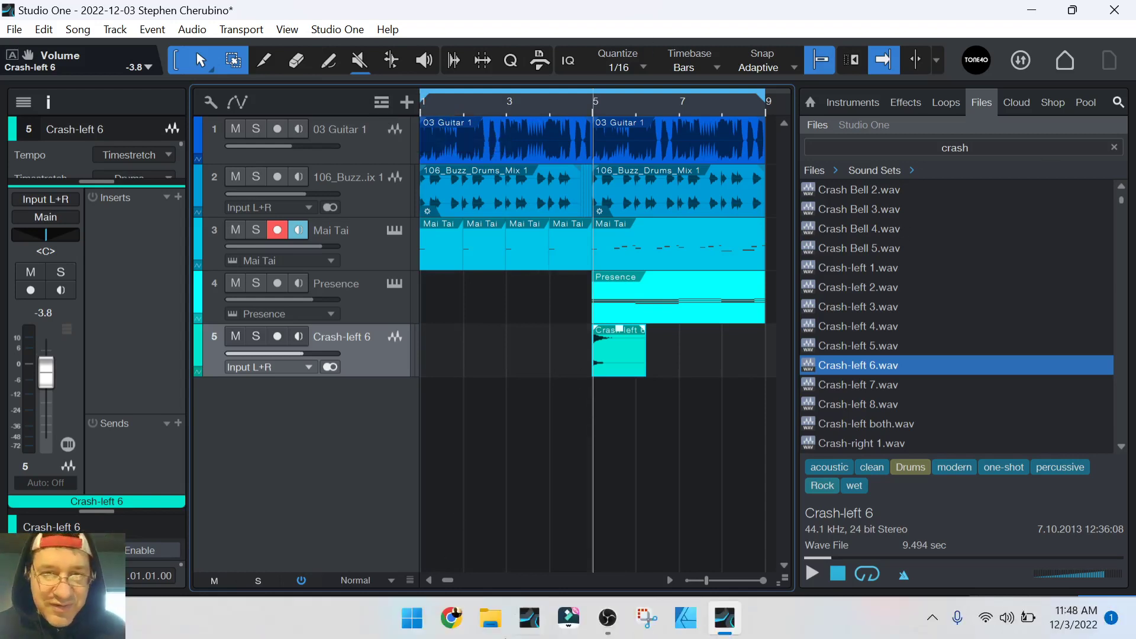
{"action": "left_click", "coordinate": [608, 618]}
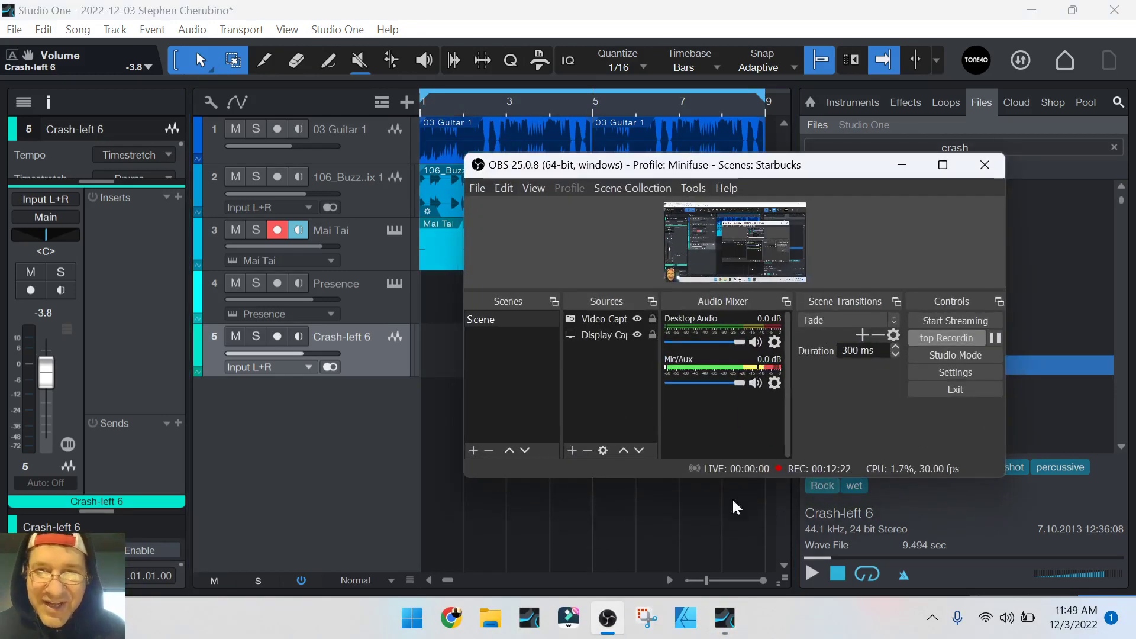